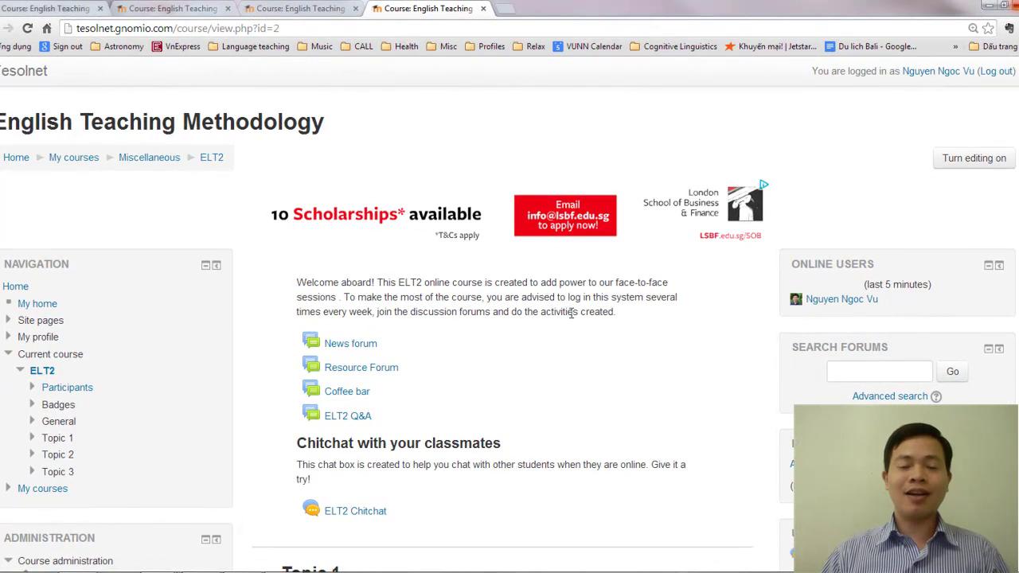
Turn on editing mode for the ELT2 course page
scroll(560, 316, down, 5)
scroll(560, 316, up, 5)
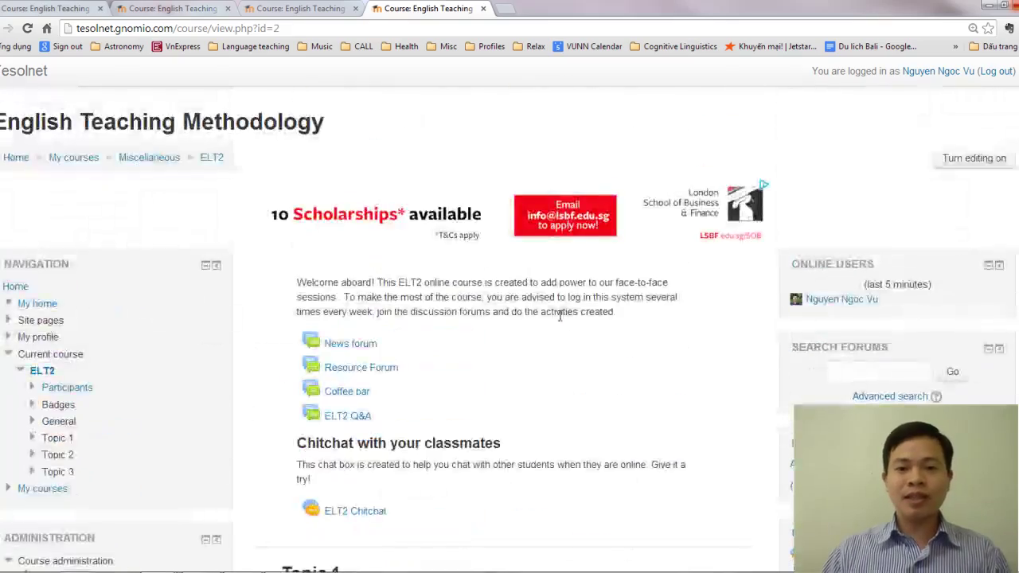
scroll(560, 319, down, 6)
scroll(559, 322, down, 3)
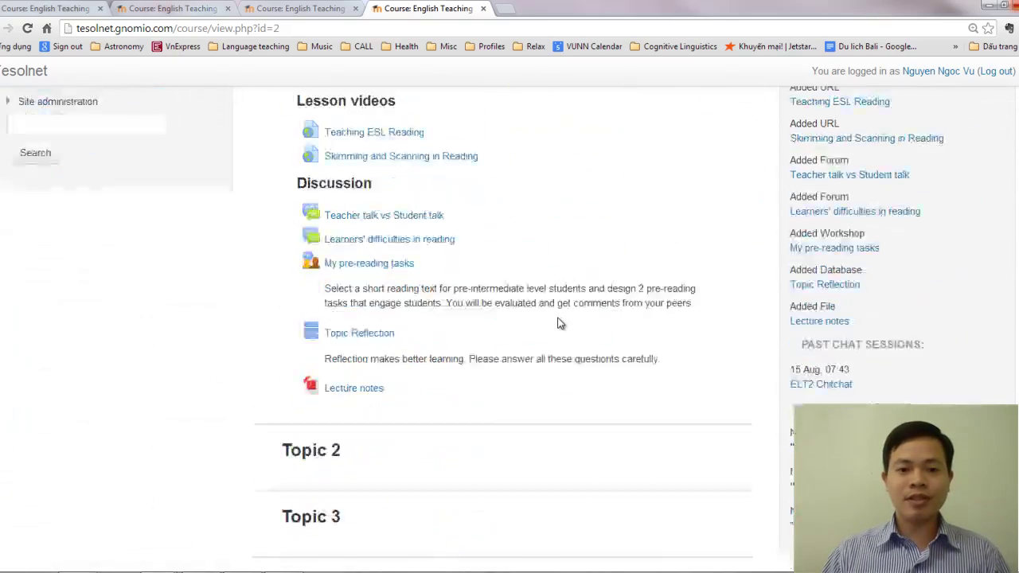
scroll(559, 322, up, 6)
scroll(557, 323, down, 5)
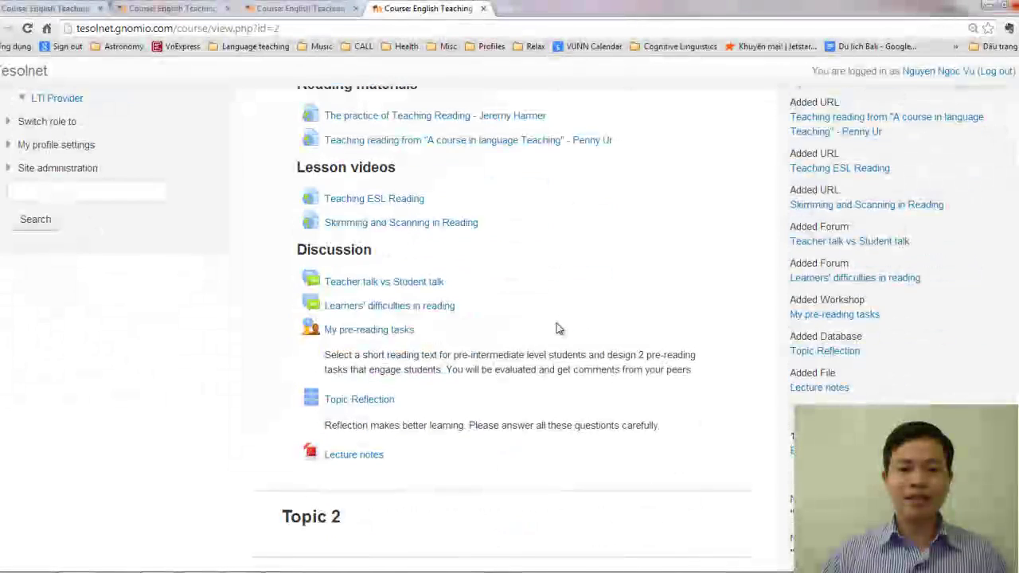
scroll(558, 329, up, 5)
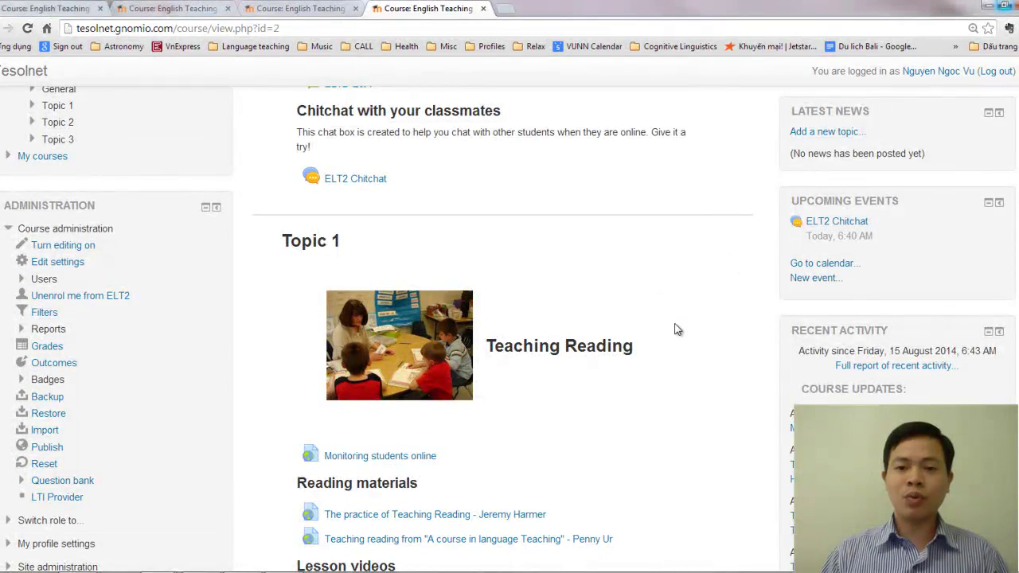
scroll(674, 331, down, 6)
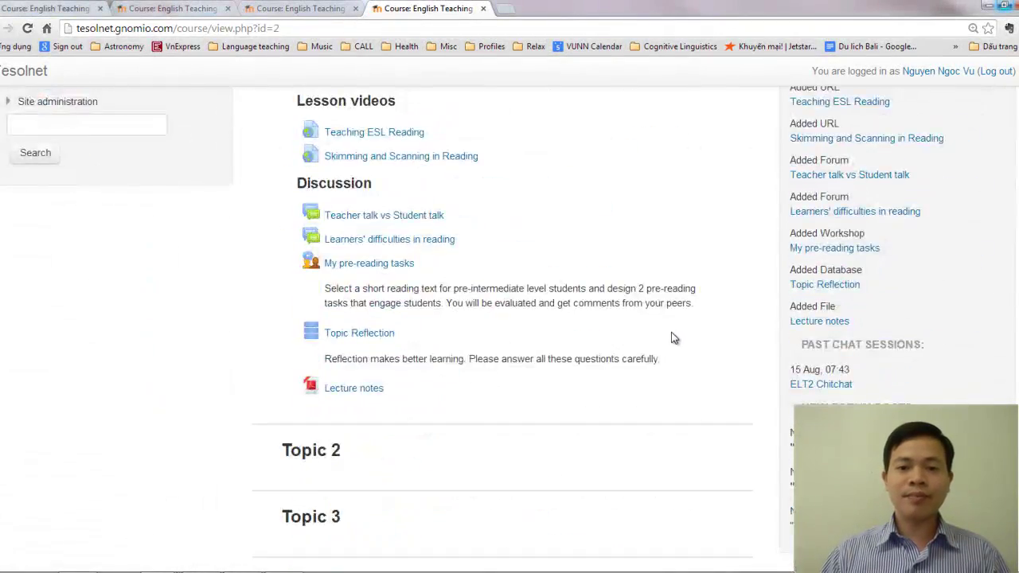
scroll(671, 334, up, 4)
scroll(671, 339, up, 3)
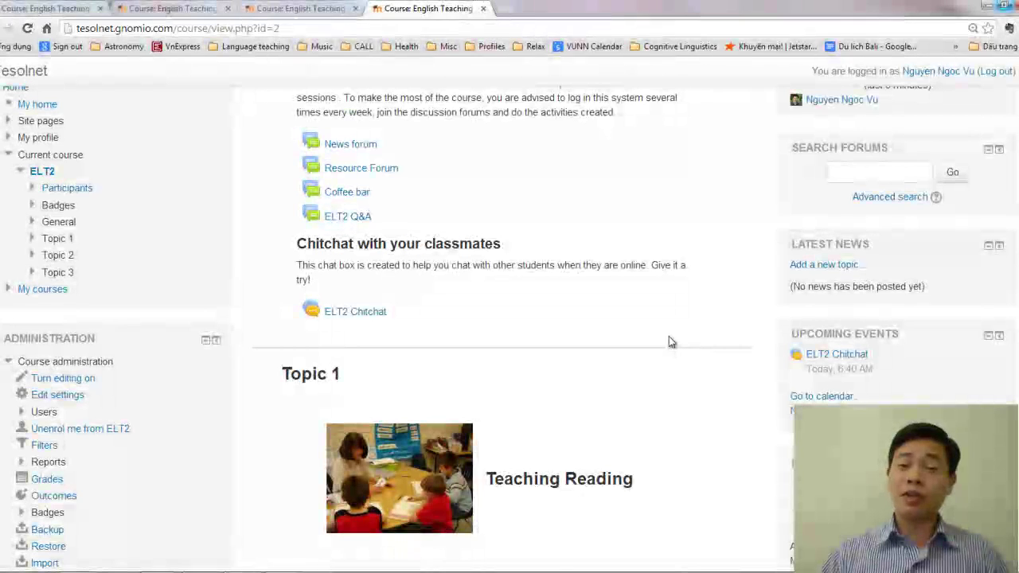
scroll(669, 342, up, 2)
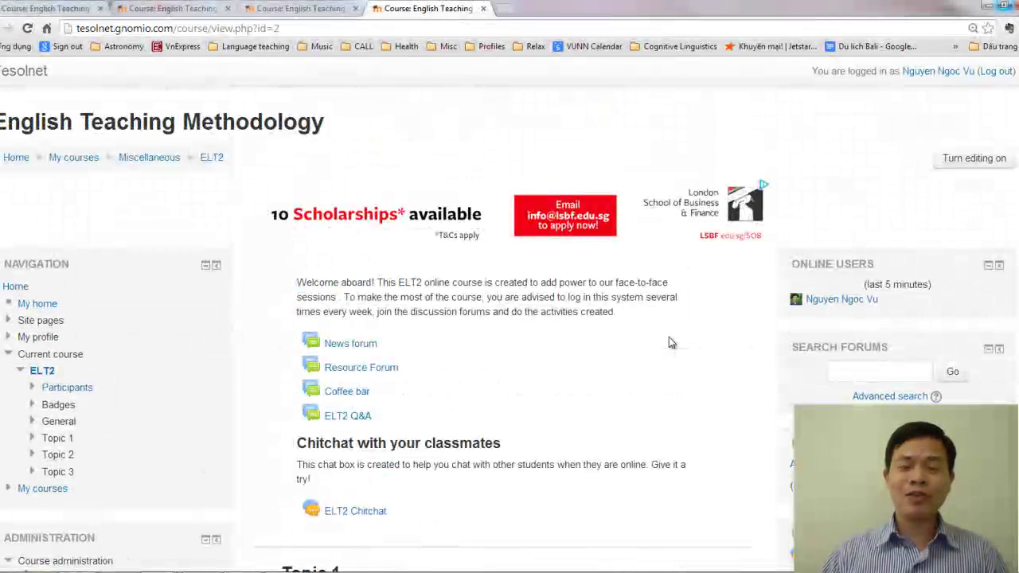
scroll(671, 343, down, 4)
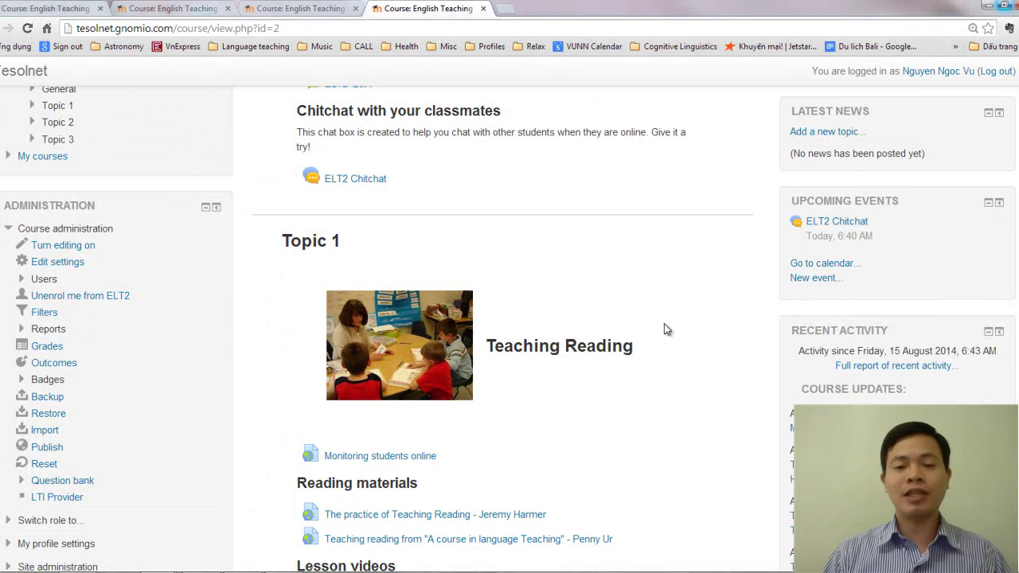
scroll(664, 325, up, 4)
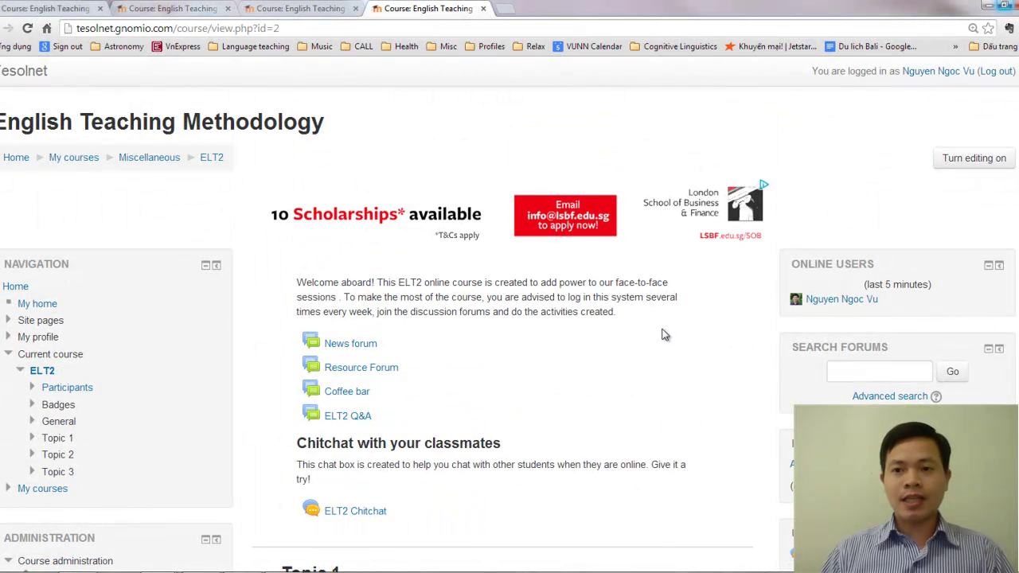
click(967, 162)
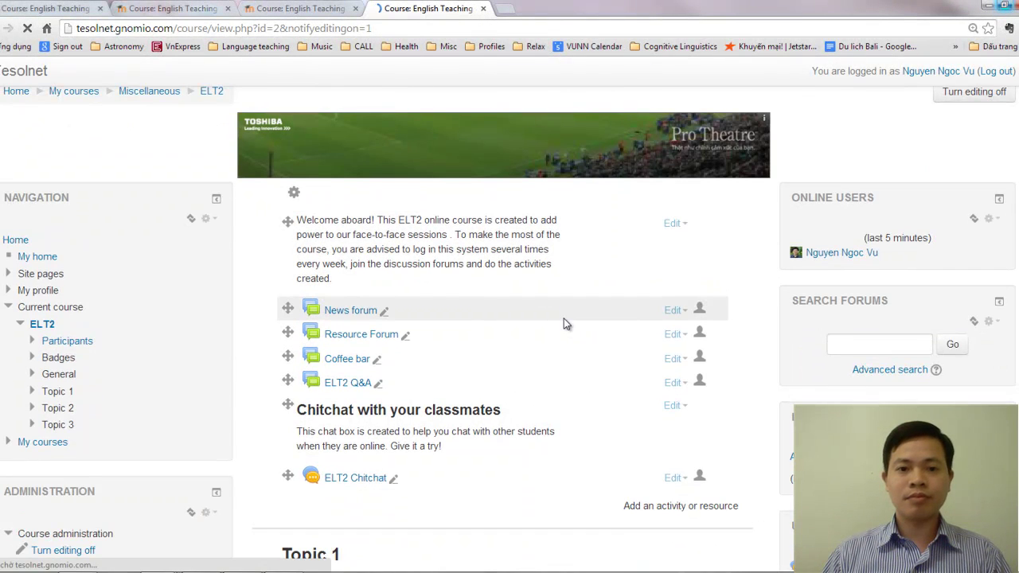
Add a new Quiz activity to Topic 1
scroll(549, 325, down, 10)
scroll(534, 325, down, 6)
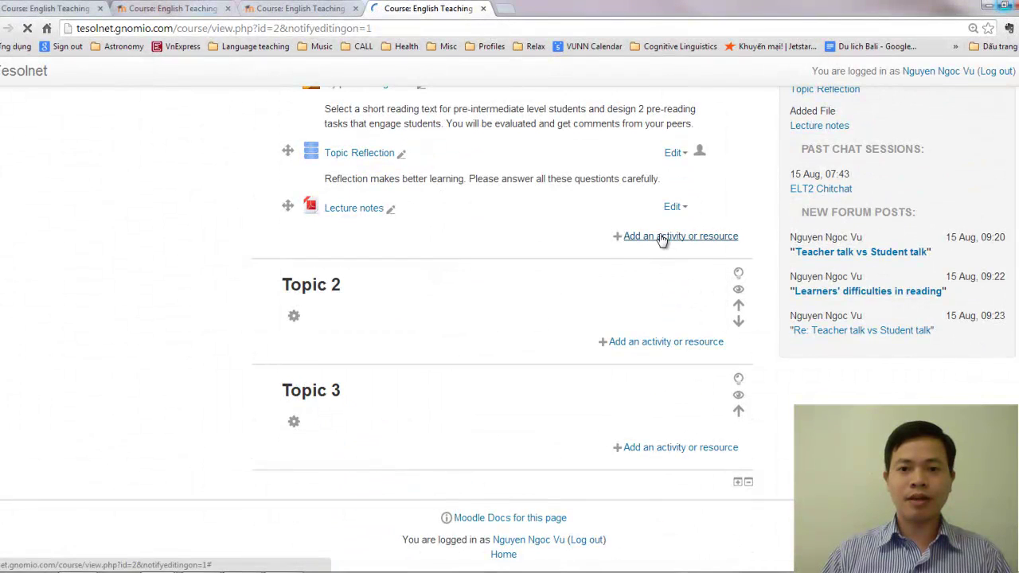
click(659, 237)
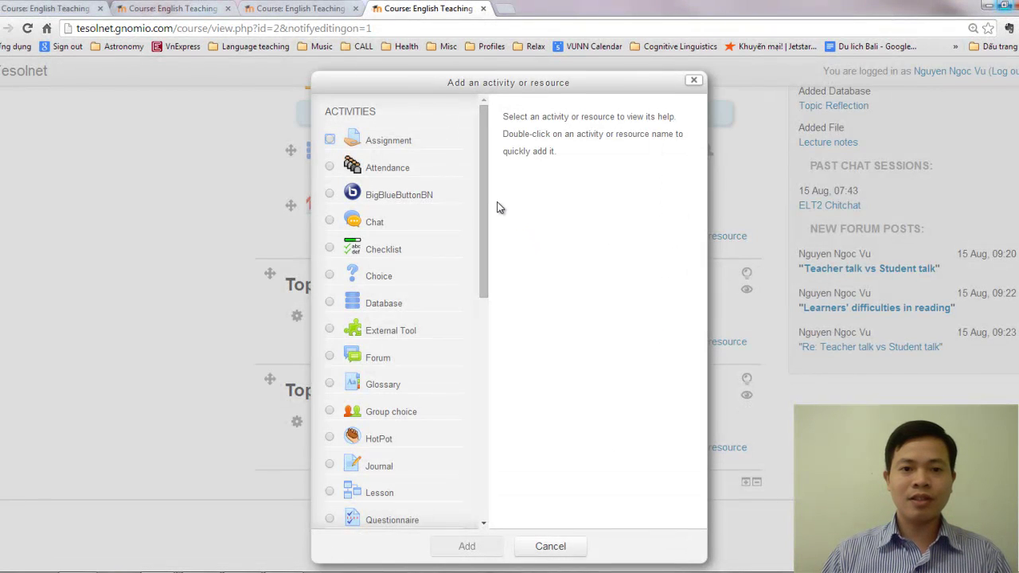
drag(484, 168, 484, 203)
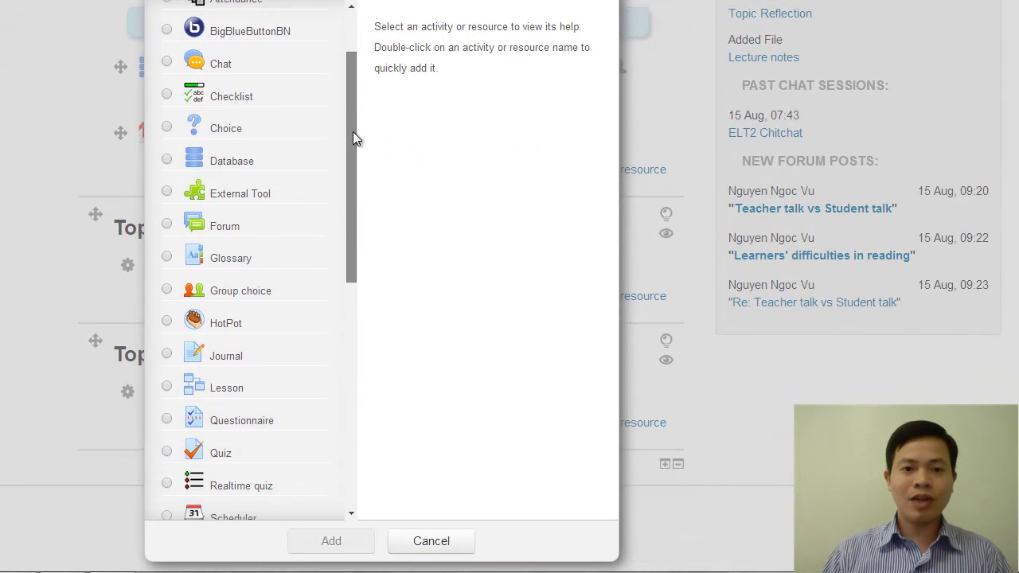
drag(354, 138, 357, 148)
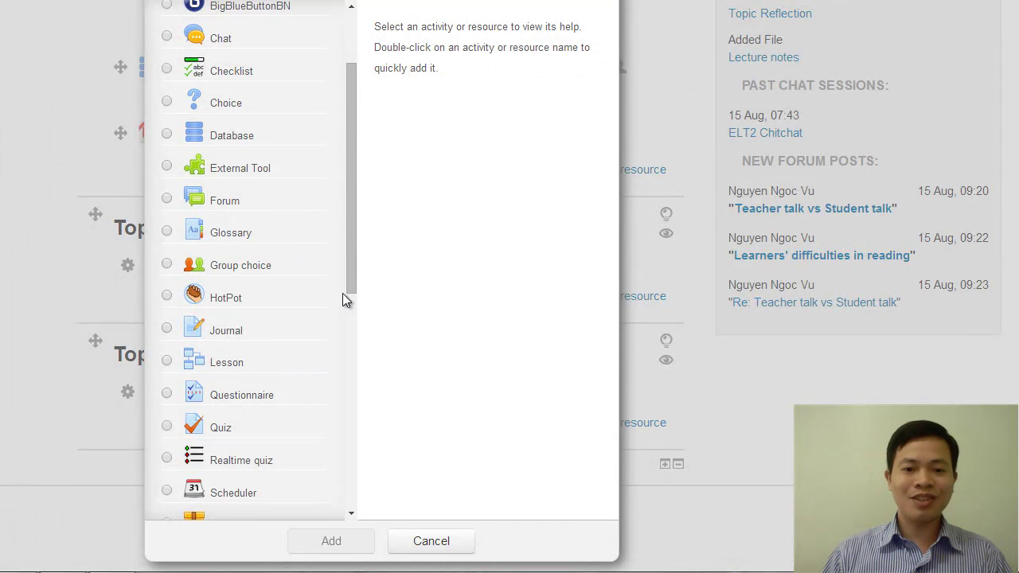
drag(351, 277, 352, 334)
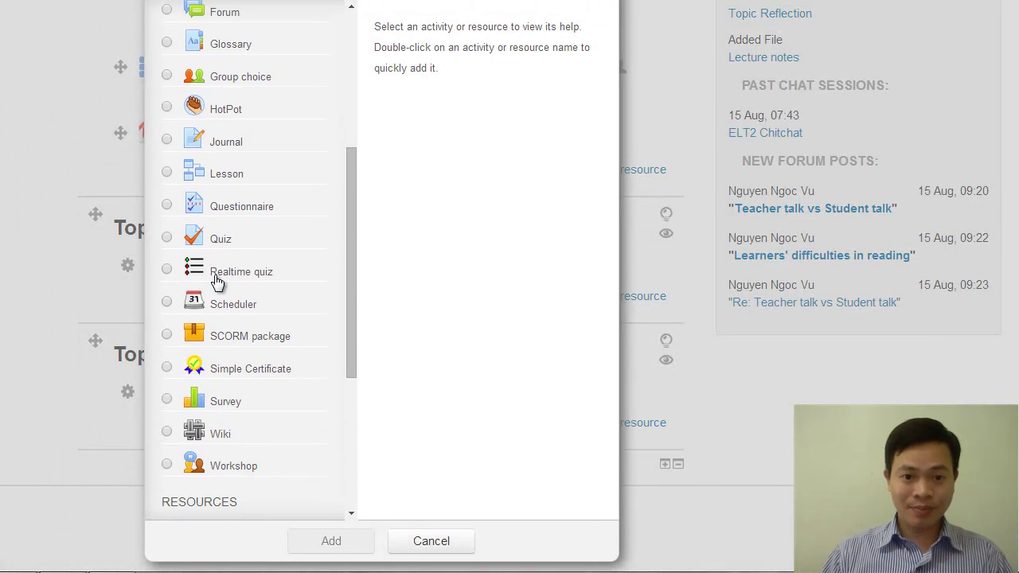
click(166, 238)
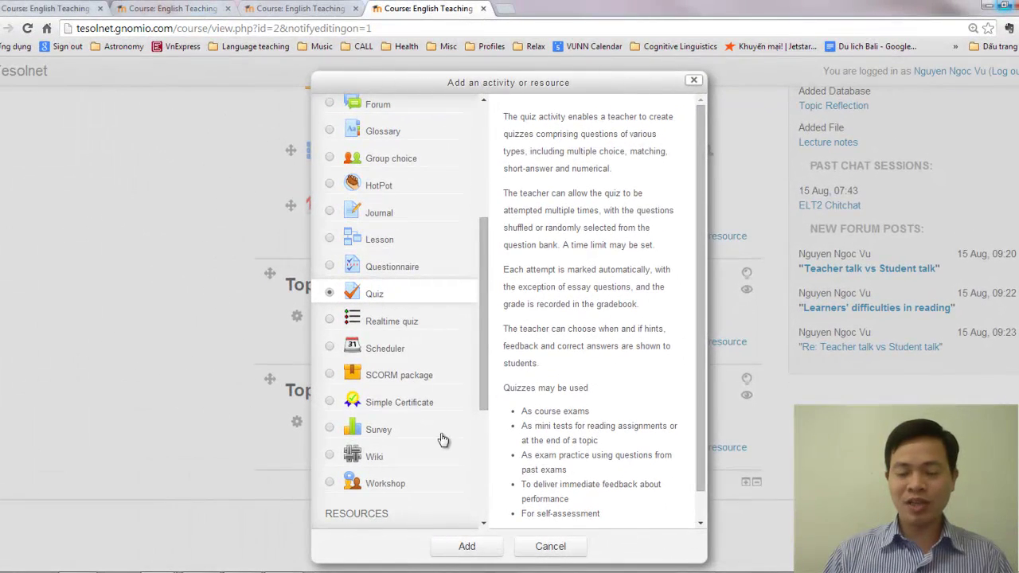
click(469, 548)
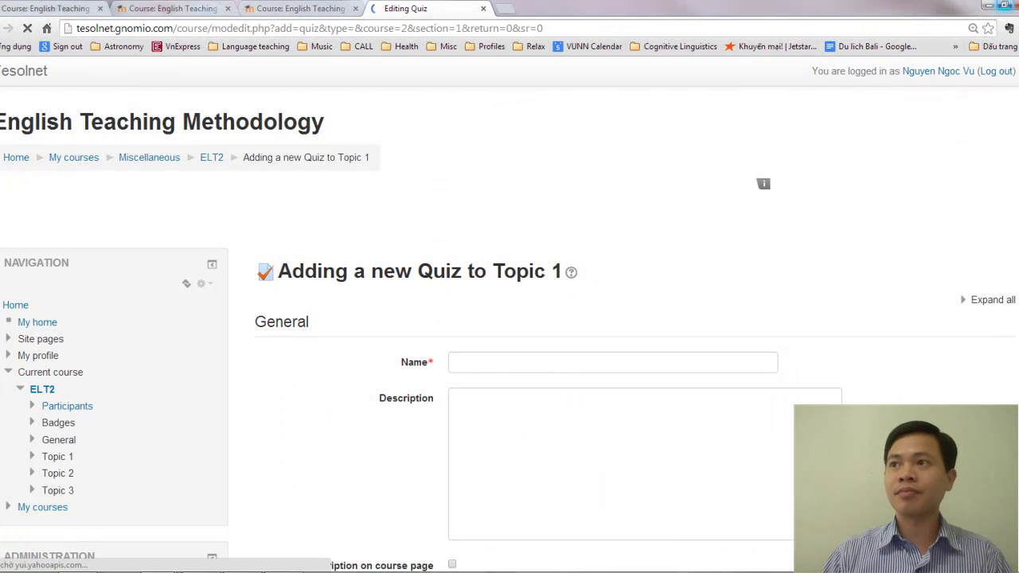
Name the quiz 'Teaching Reading Quiz' and describe it as 'Now you have an opportunity to apply...'
click(530, 363)
text(Teac)
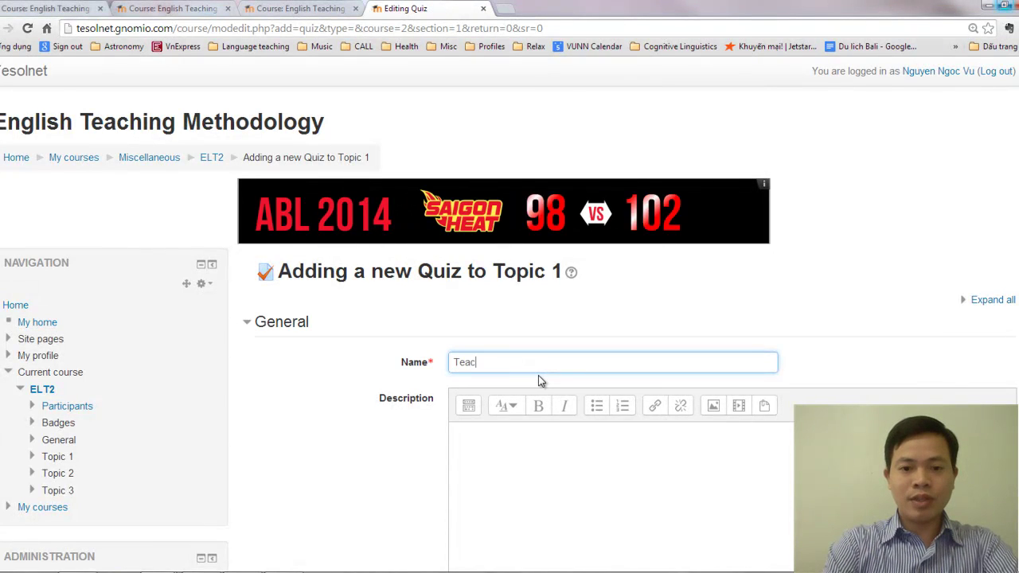
text(hing Reading Quiz)
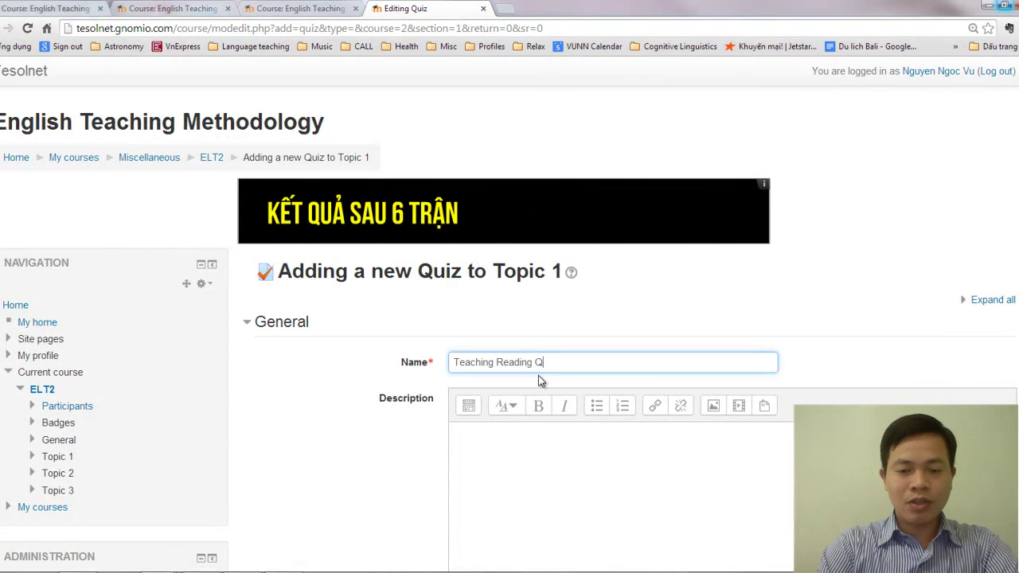
click(534, 471)
scroll(543, 438, down, 2)
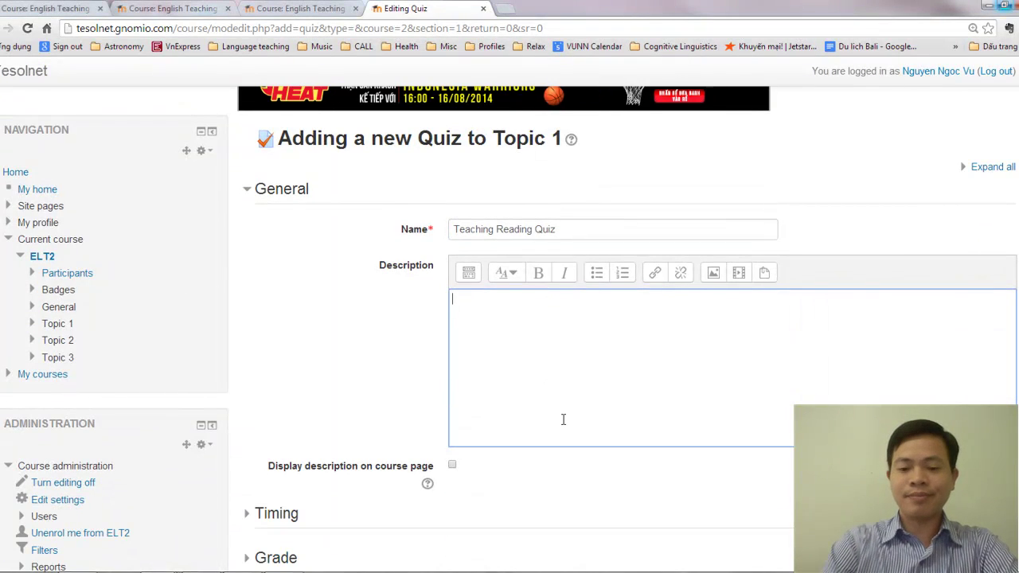
text(NOw)
key(BackSpace)
key(BackSpace)
key(BackSpace)
text(o)
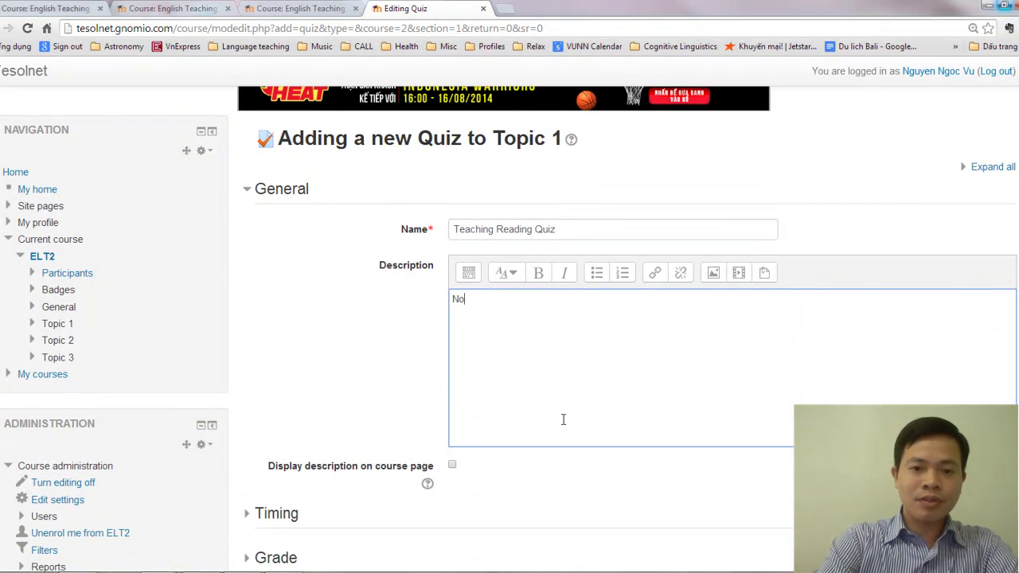
text(w you have )
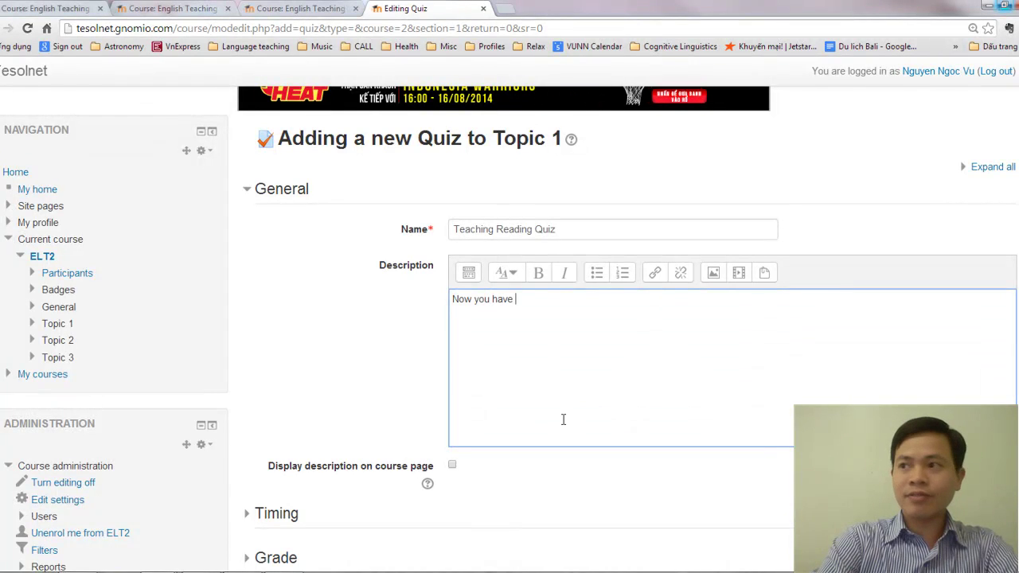
text(an opp)
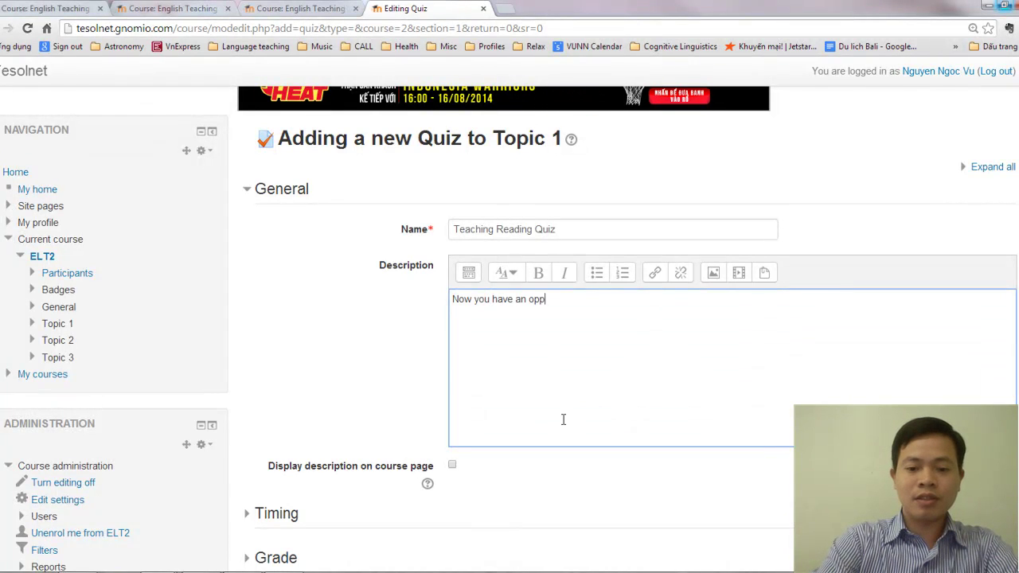
text(ortunity )
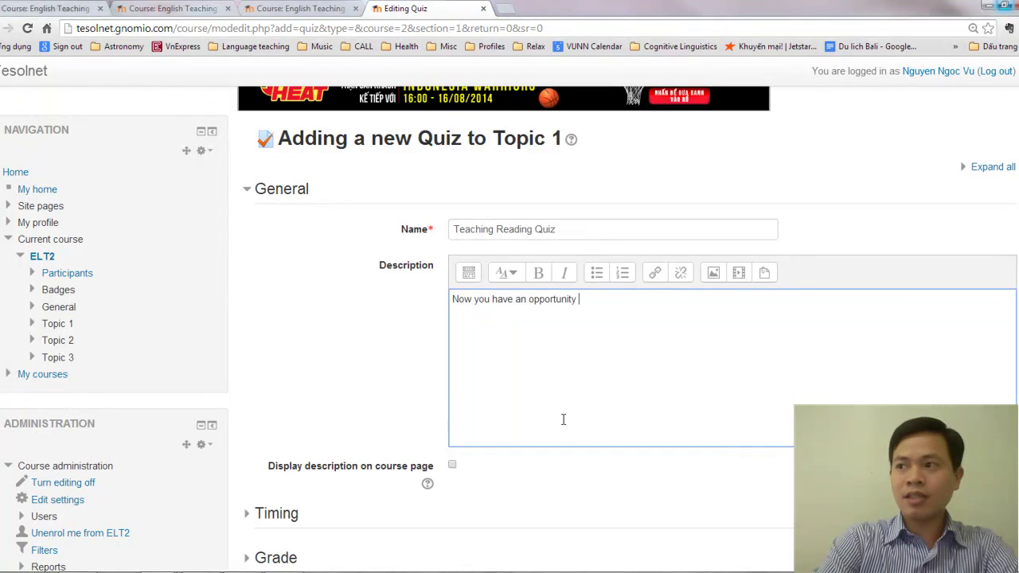
text(to apply what you have learnt about teaching reading.)
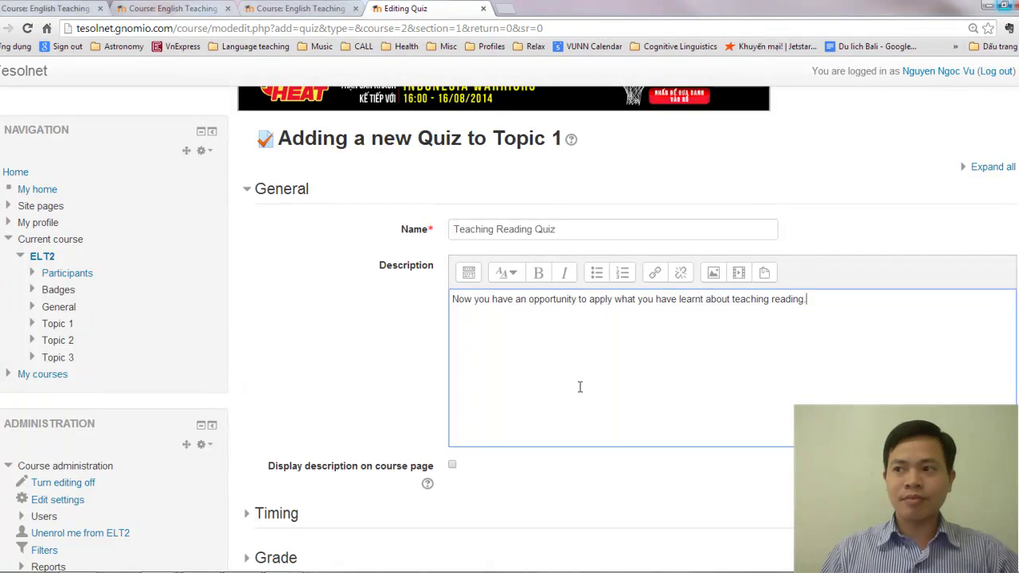
scroll(580, 387, down, 3)
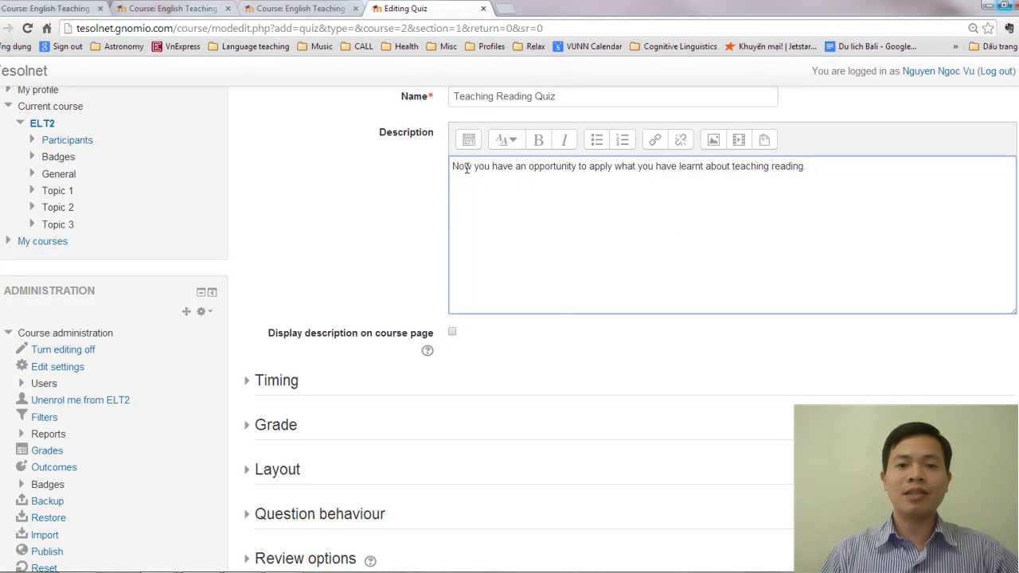
Set the Layout question order to Shuffled randomly and expand the Question behaviour and Review options settings
scroll(491, 296, down, 2)
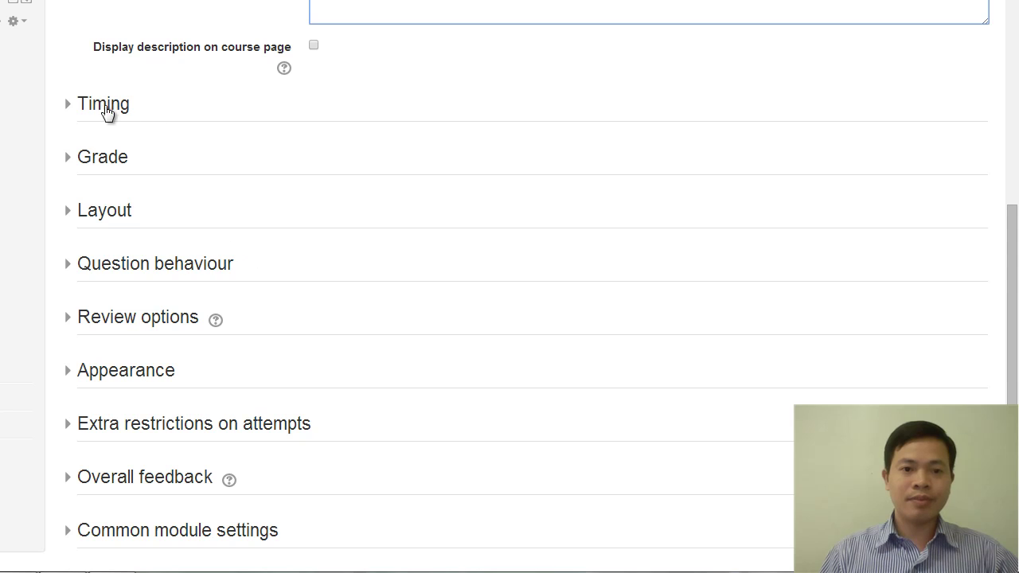
click(102, 220)
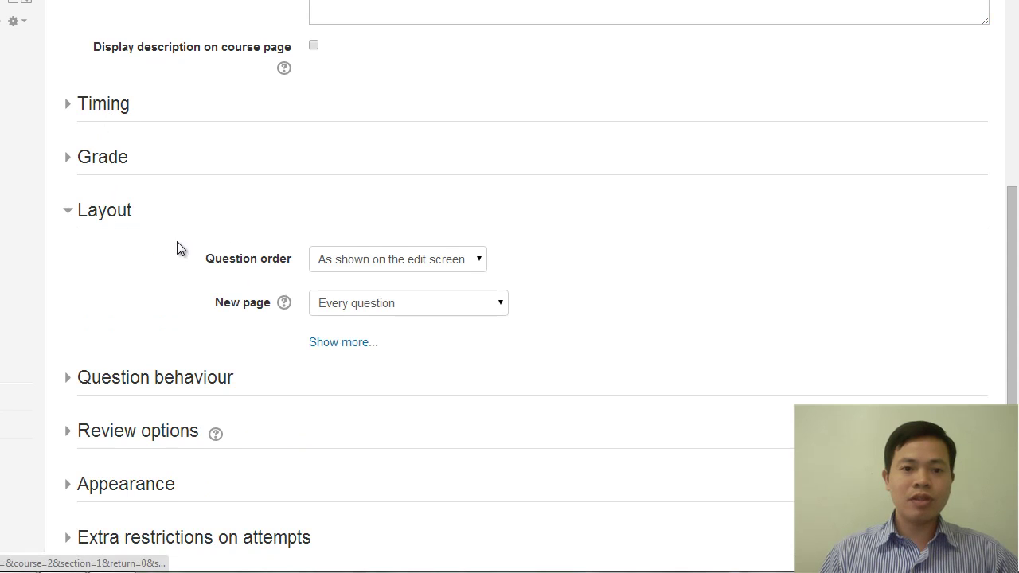
click(393, 259)
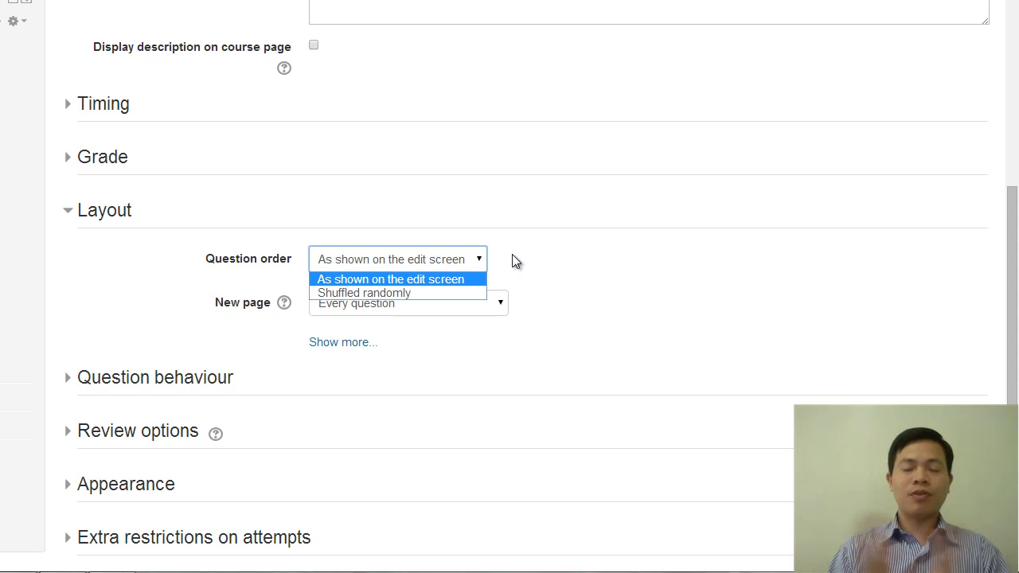
click(400, 294)
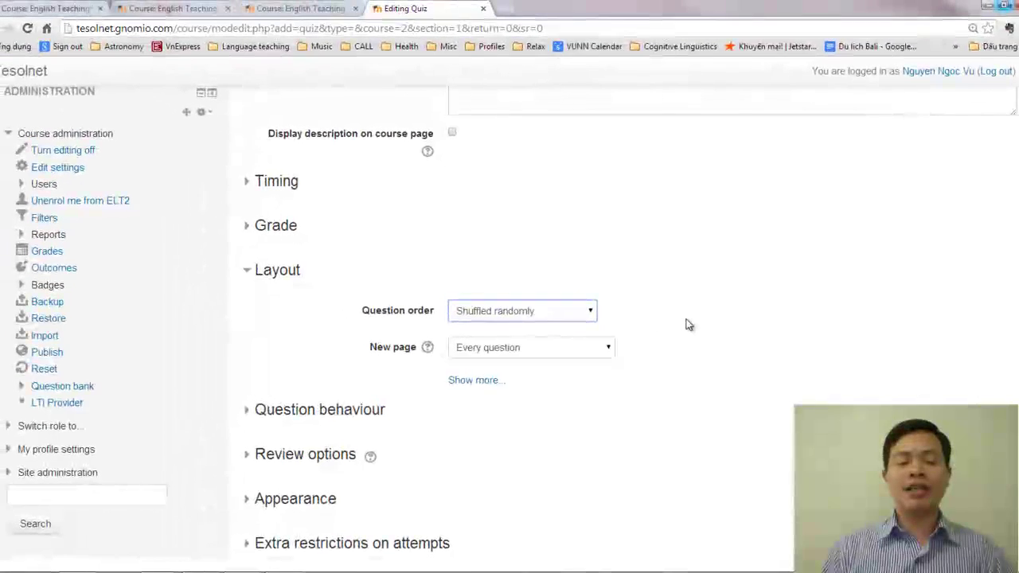
click(320, 410)
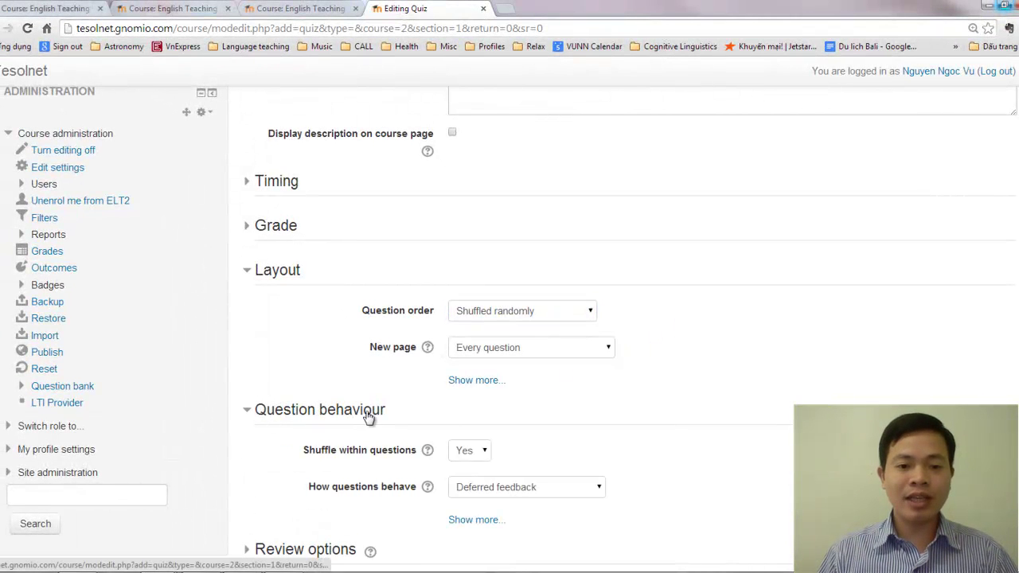
scroll(390, 408, down, 2)
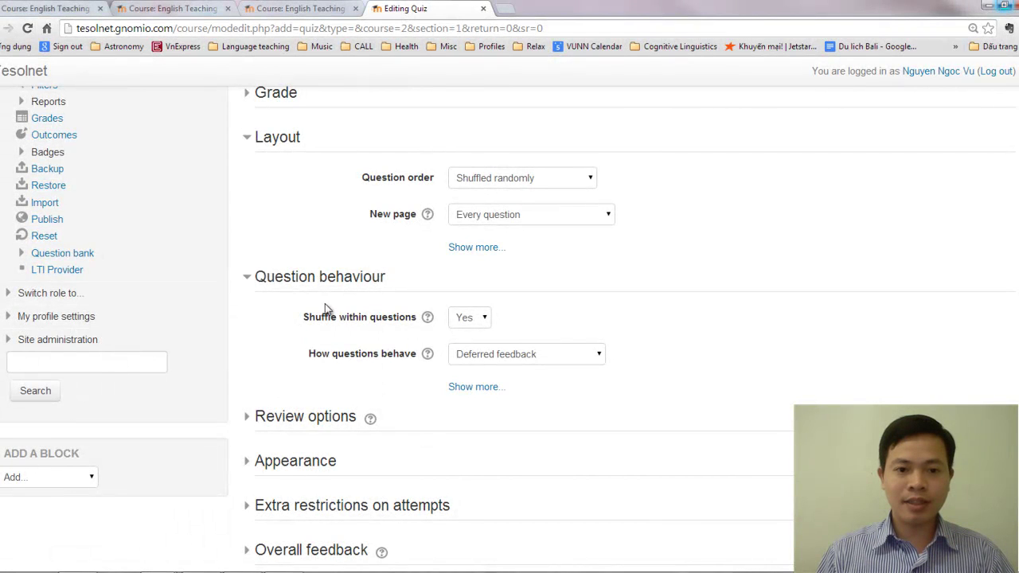
click(327, 421)
Expand the Appearance, Extra restrictions, Overall feedback and Common module settings, keeping defaults
scroll(390, 420, down, 3)
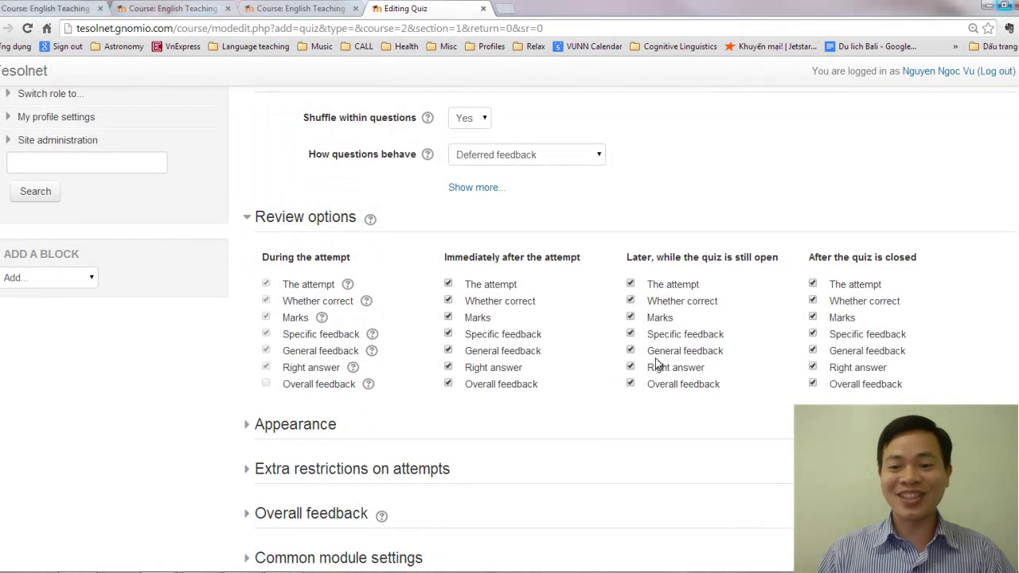
click(312, 427)
scroll(380, 446, down, 3)
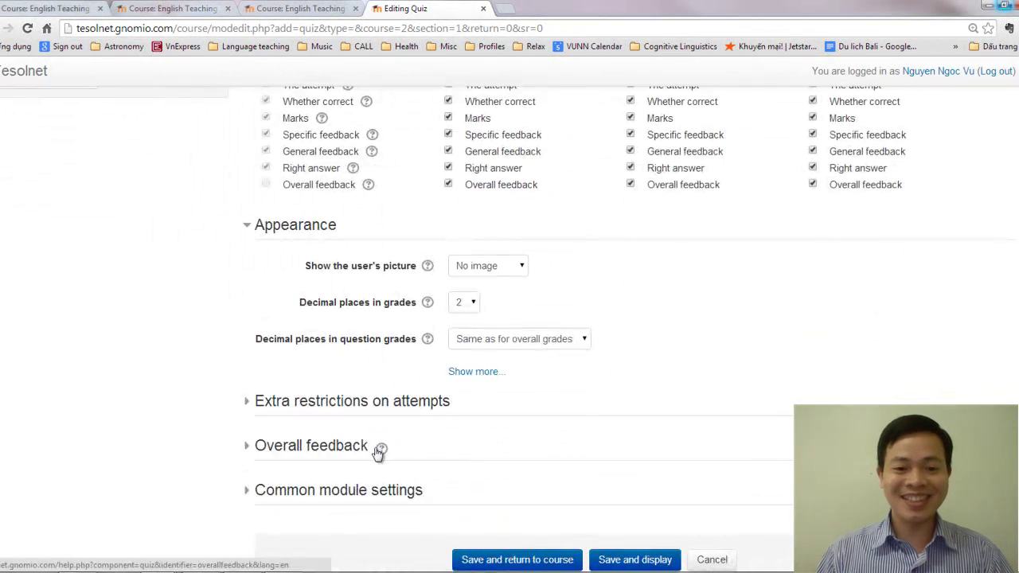
click(380, 402)
scroll(485, 415, down, 3)
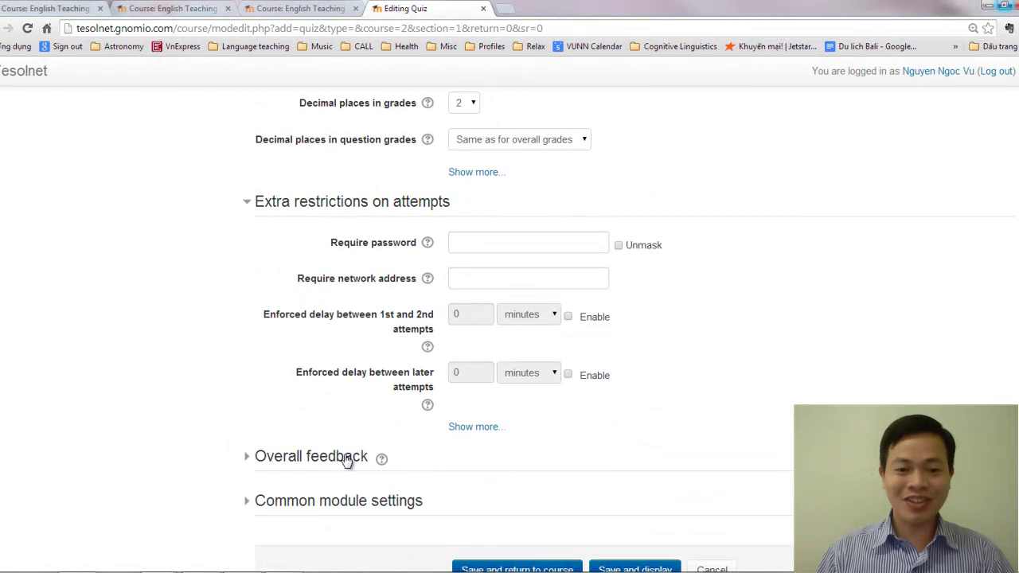
click(345, 456)
scroll(510, 433, down, 3)
scroll(535, 423, down, 7)
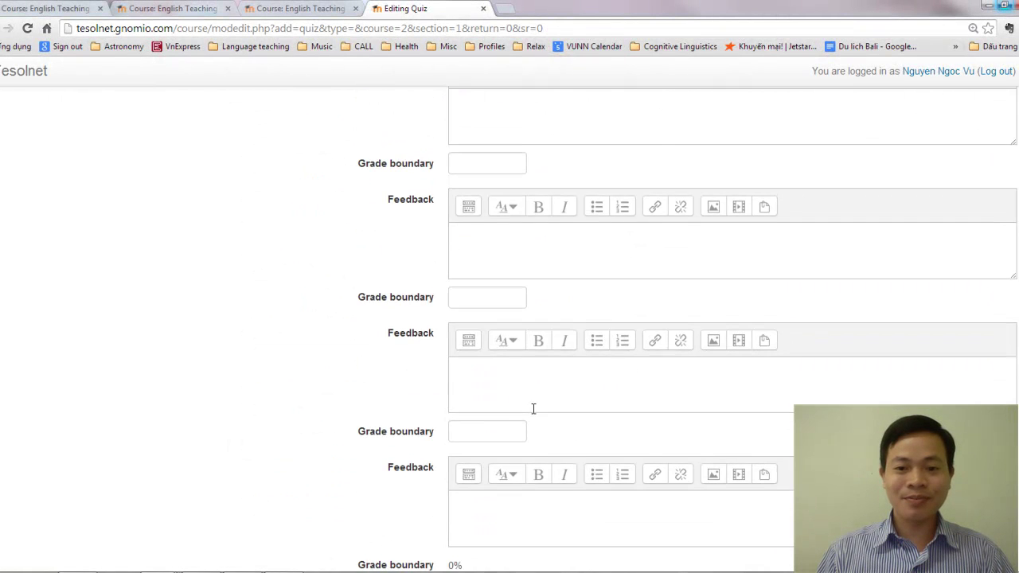
click(390, 438)
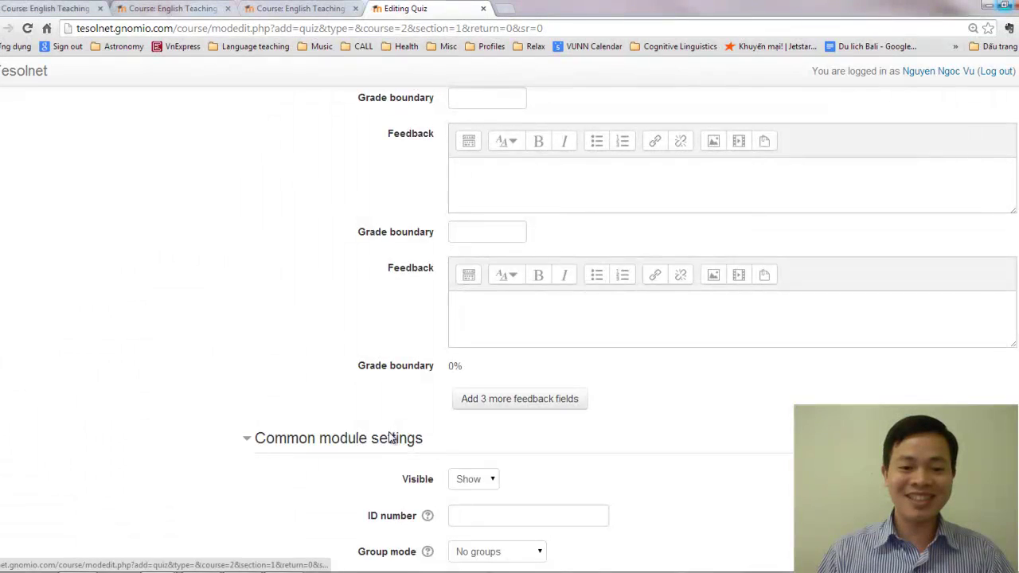
Collapse the Review options, Appearance, Extra restrictions and Overall feedback sections again
scroll(446, 444, down, 3)
scroll(389, 437, up, 4)
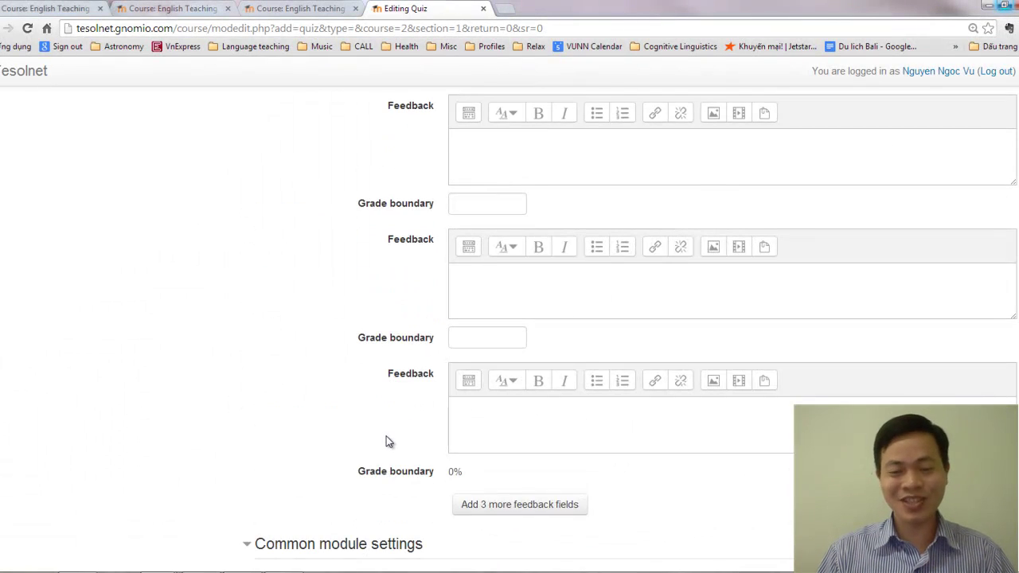
scroll(387, 438, down, 4)
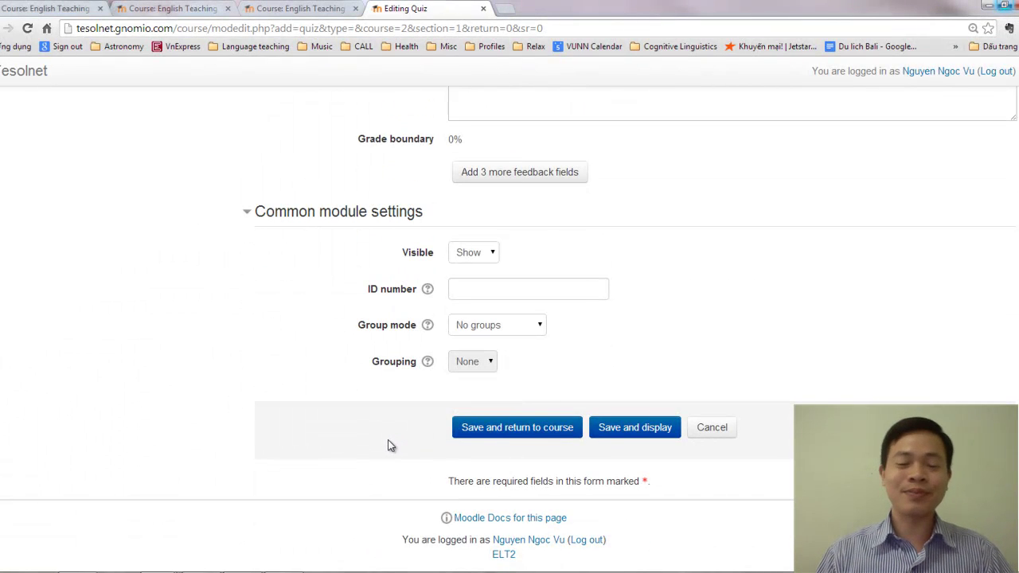
scroll(390, 445, up, 8)
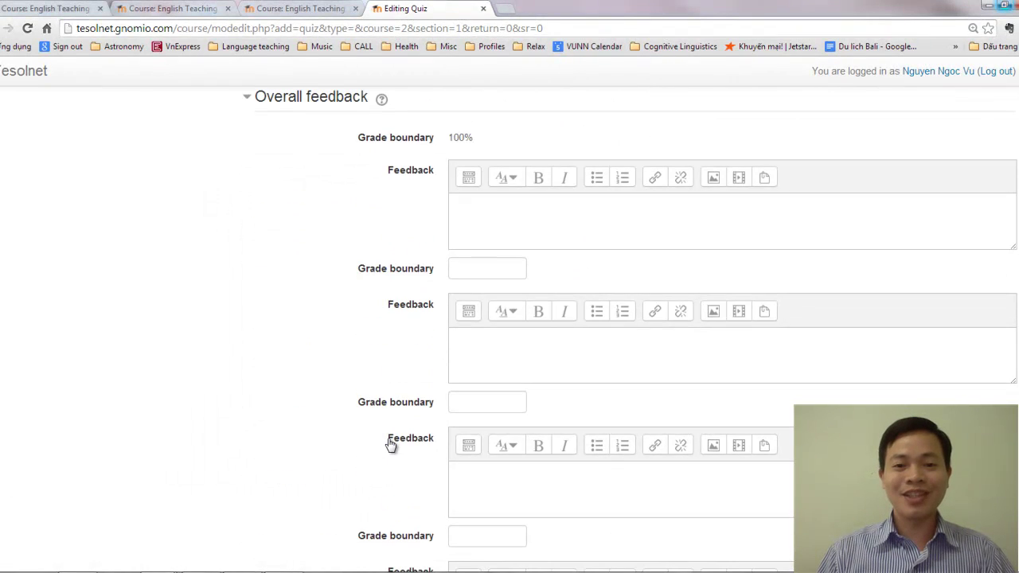
scroll(390, 445, up, 9)
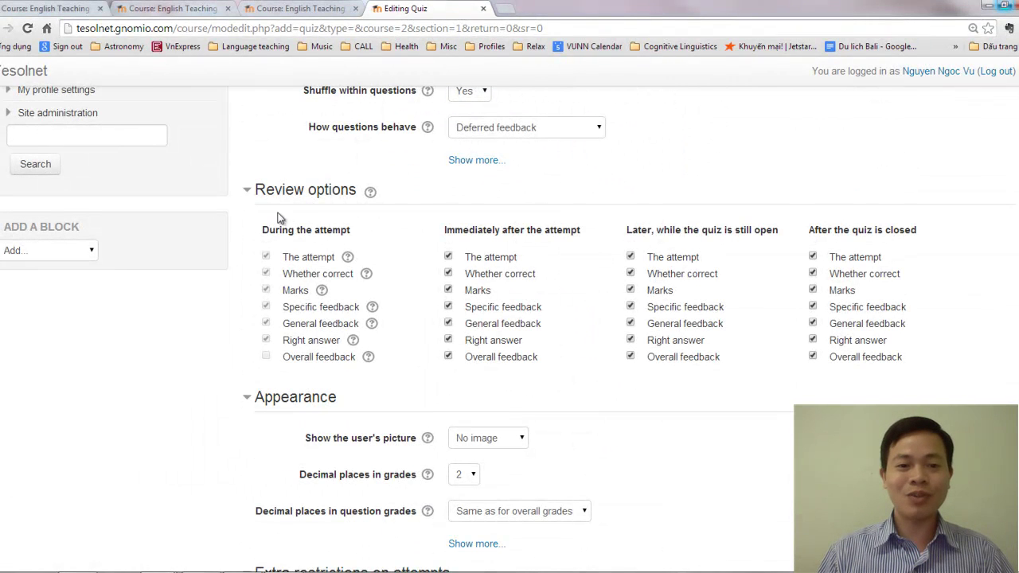
click(248, 194)
click(246, 236)
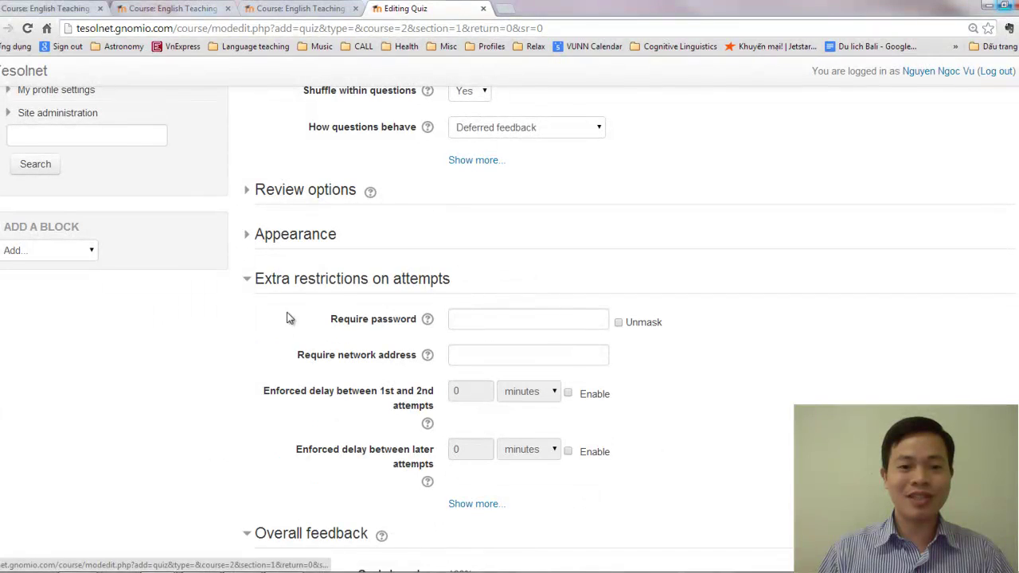
click(248, 280)
scroll(382, 334, down, 2)
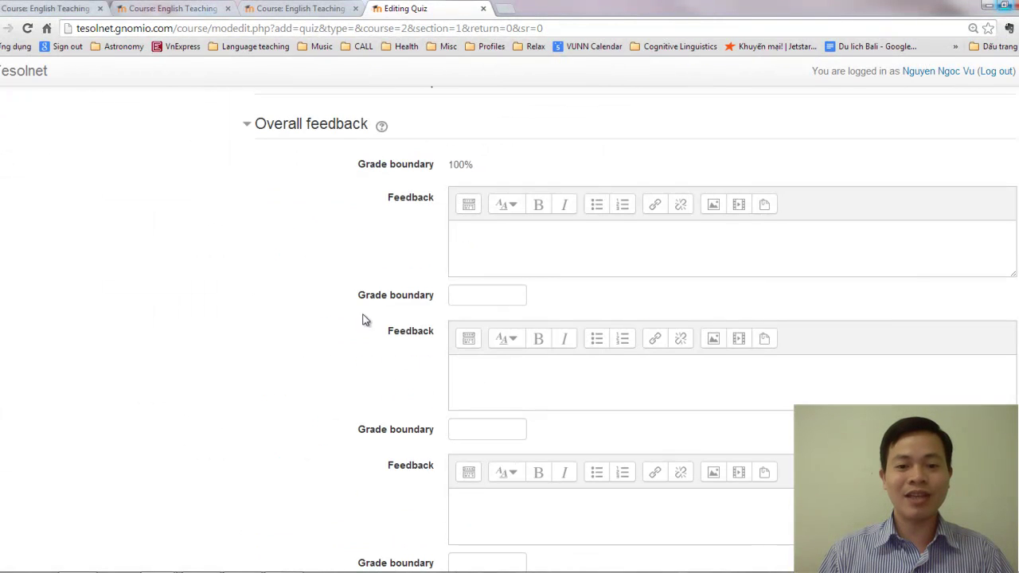
click(247, 126)
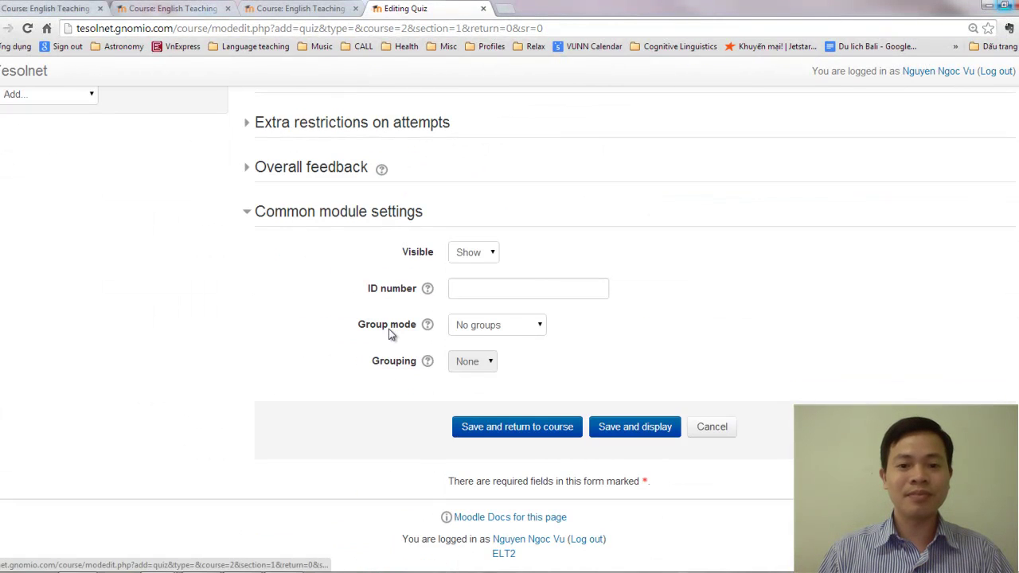
Save the quiz to the course and open Teaching Reading Quiz in a new tab
click(528, 428)
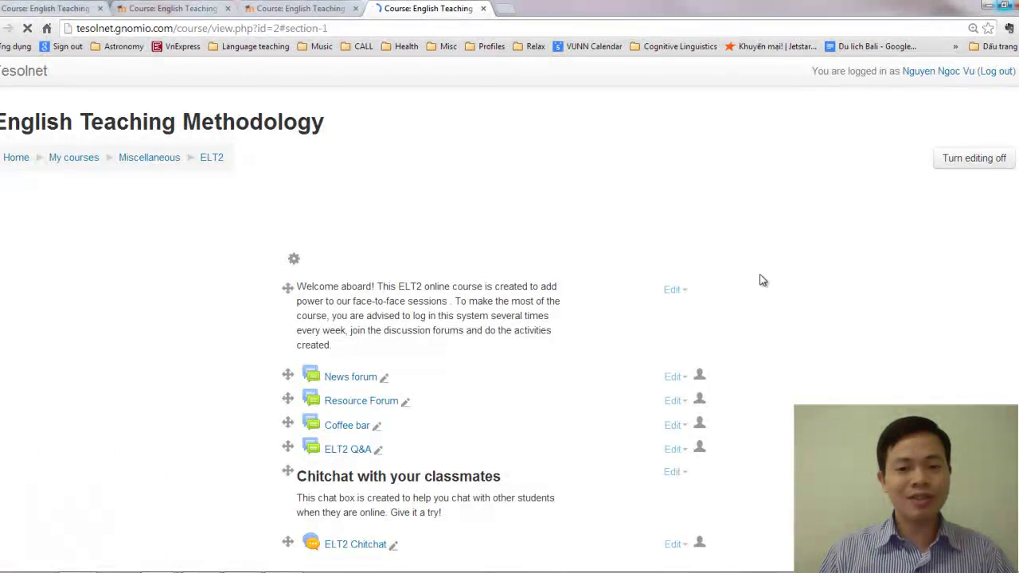
scroll(758, 284, down, 15)
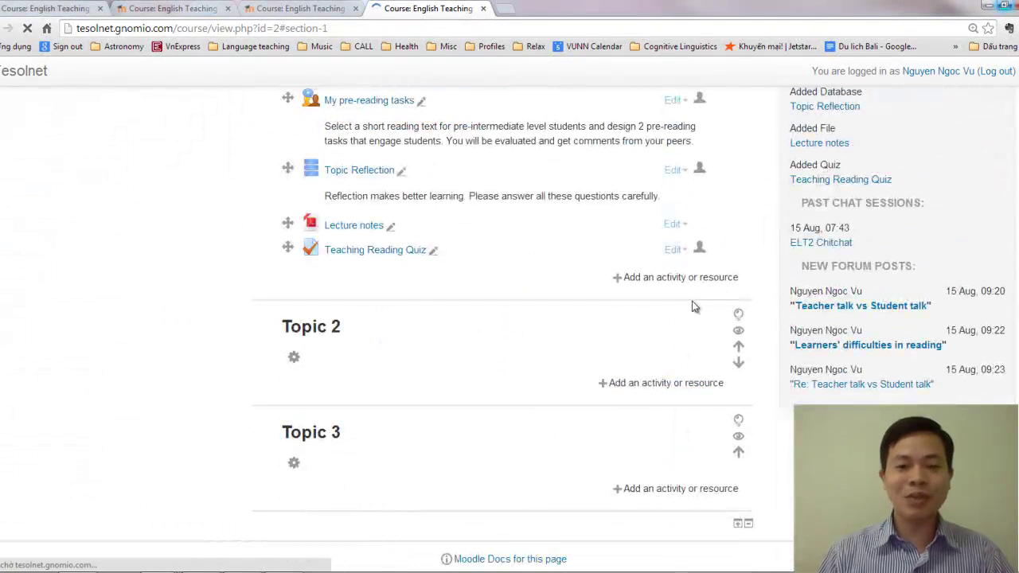
middle_click(389, 252)
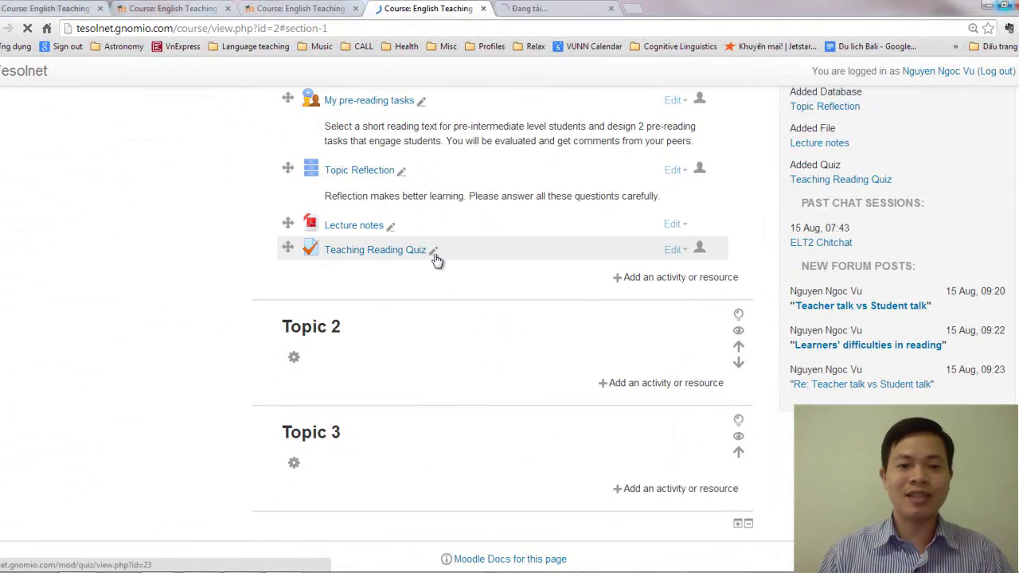
click(546, 9)
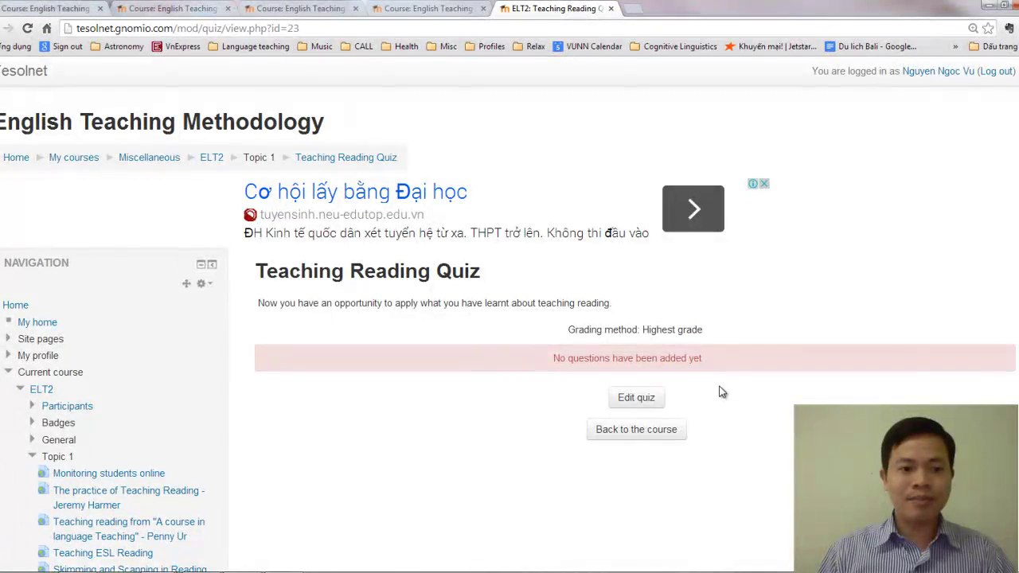
Open the quiz's Question bank from Quiz administration in a new tab
scroll(719, 390, down, 4)
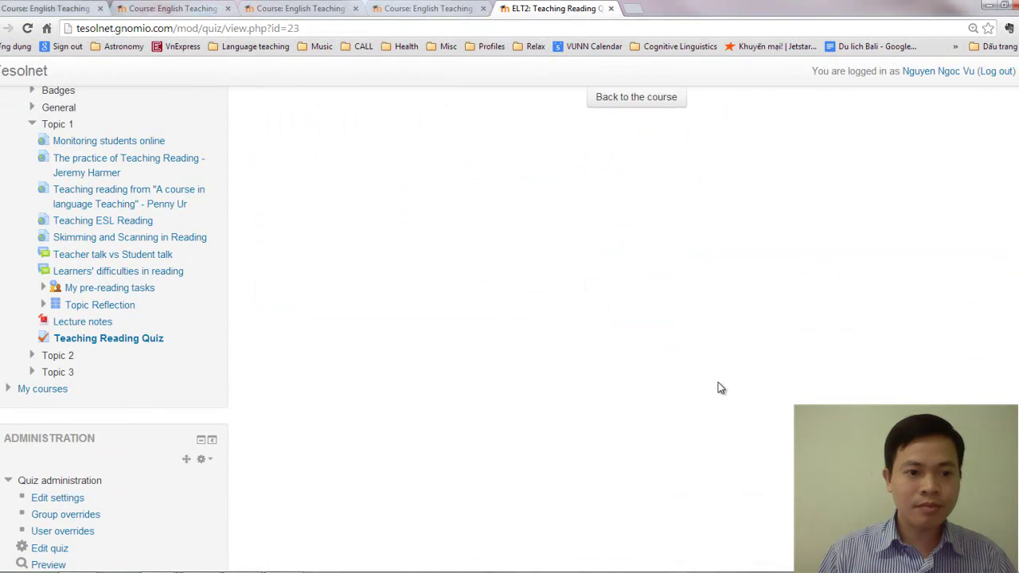
scroll(718, 386, down, 1)
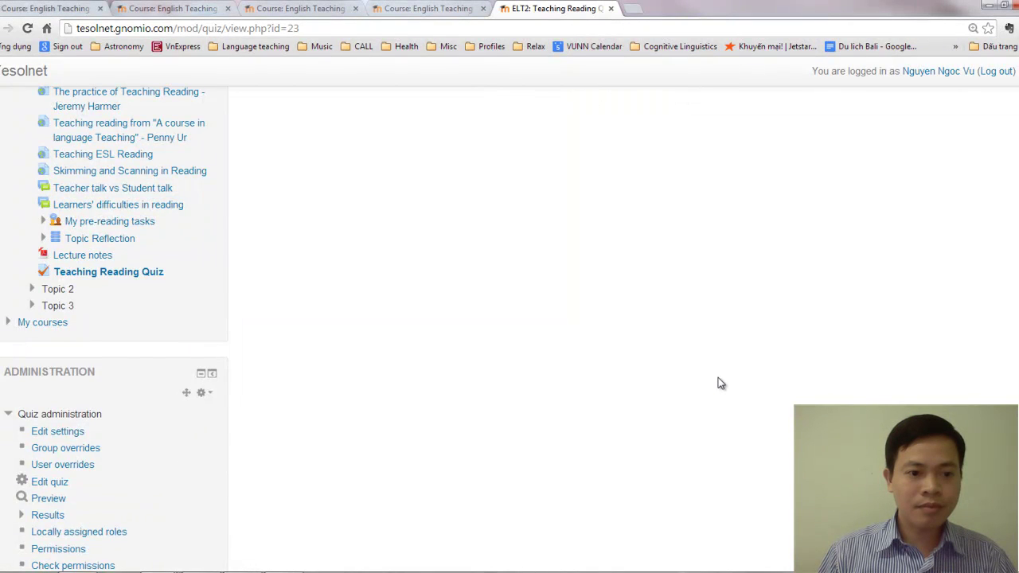
scroll(718, 382, down, 2)
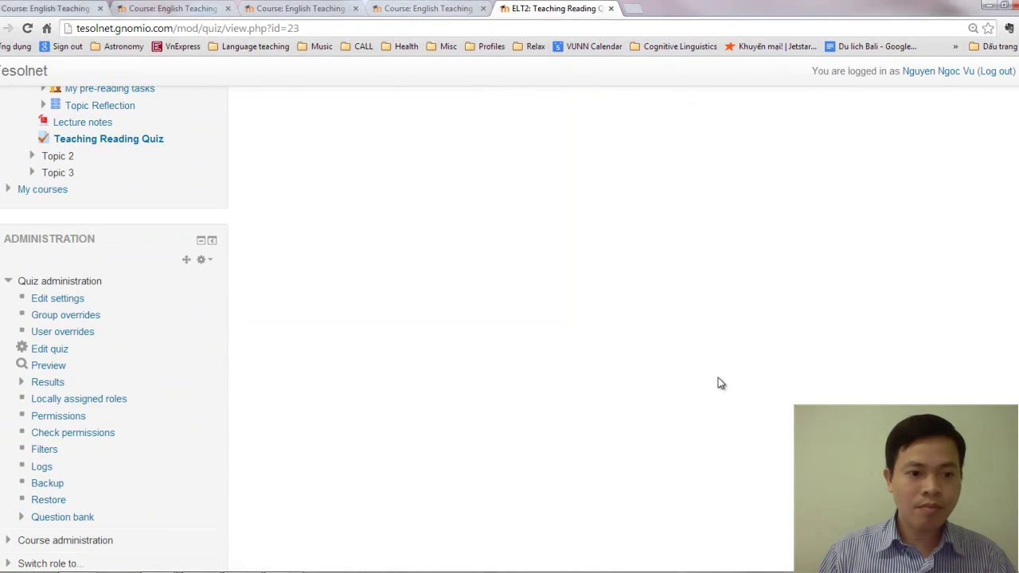
scroll(719, 382, down, 1)
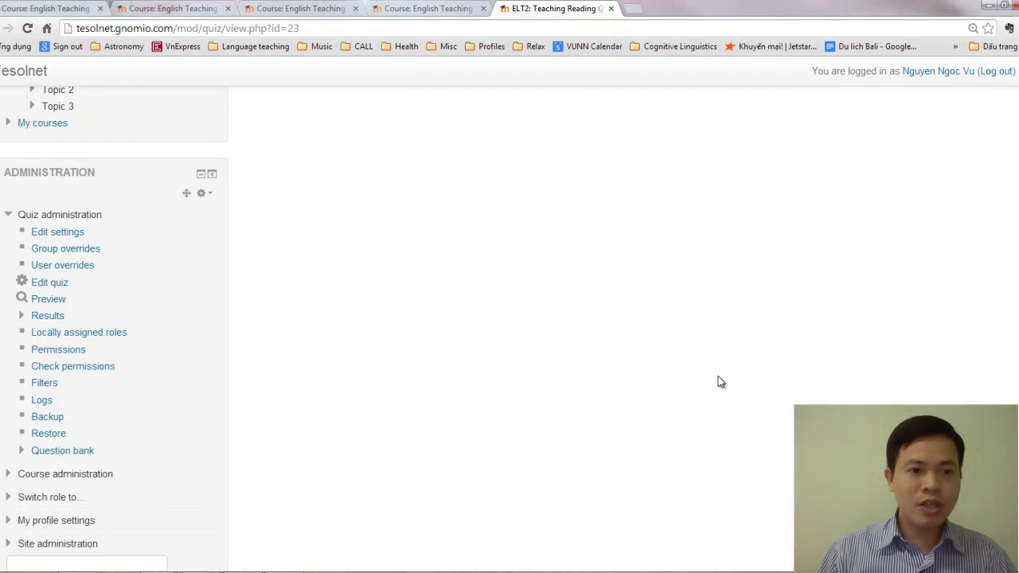
scroll(311, 291, up, 9)
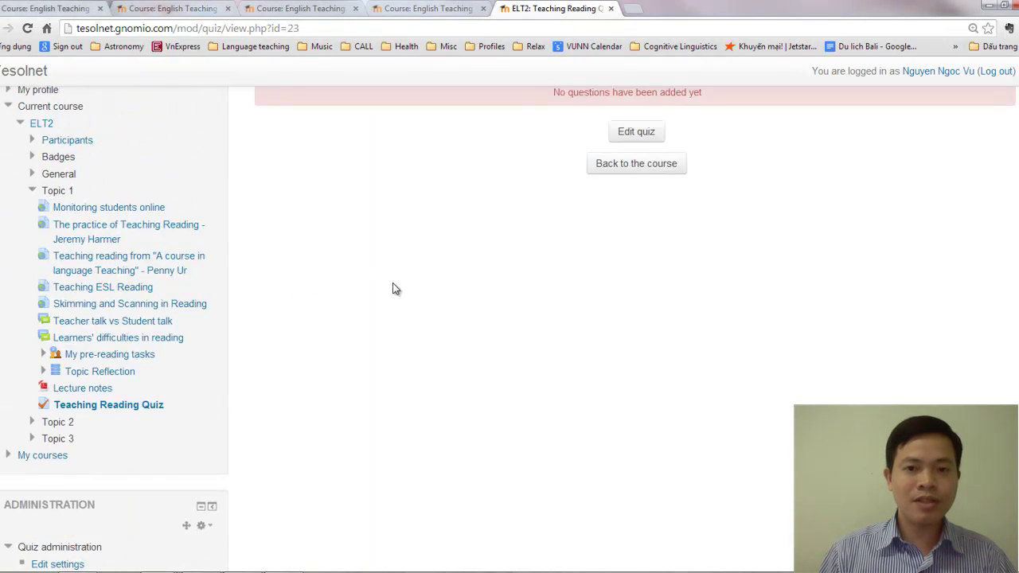
scroll(409, 333, down, 7)
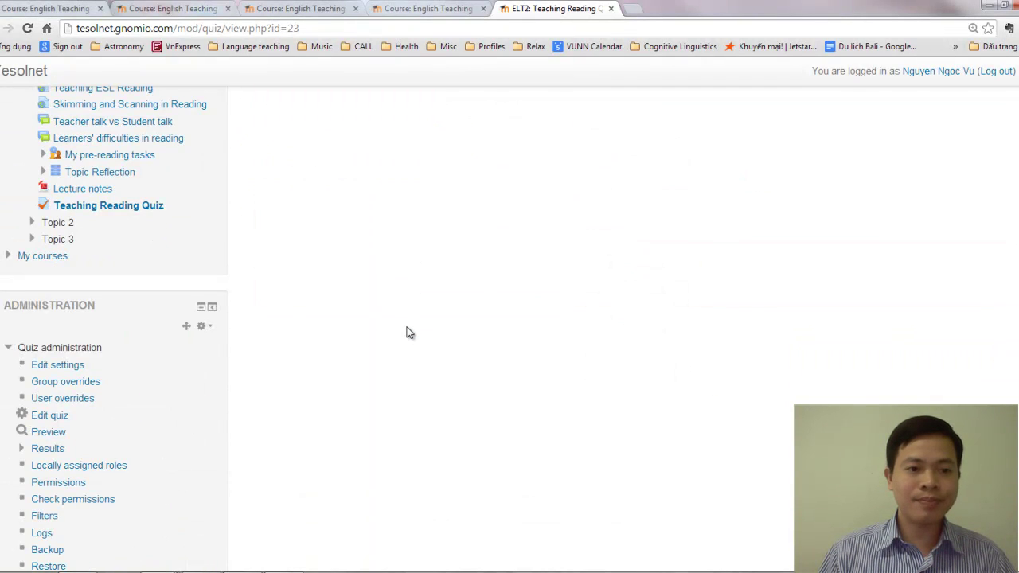
scroll(407, 331, down, 5)
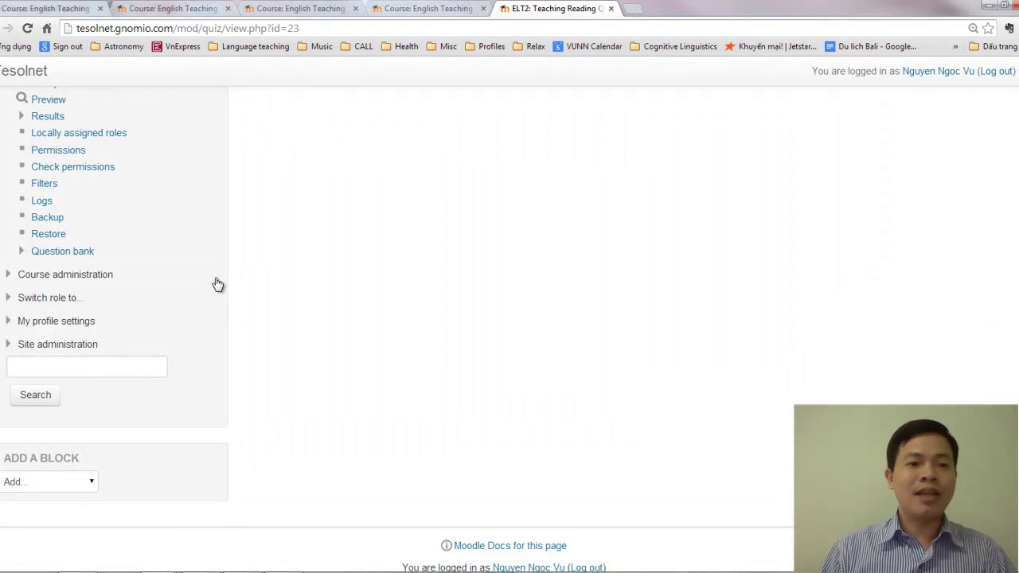
scroll(234, 295, up, 4)
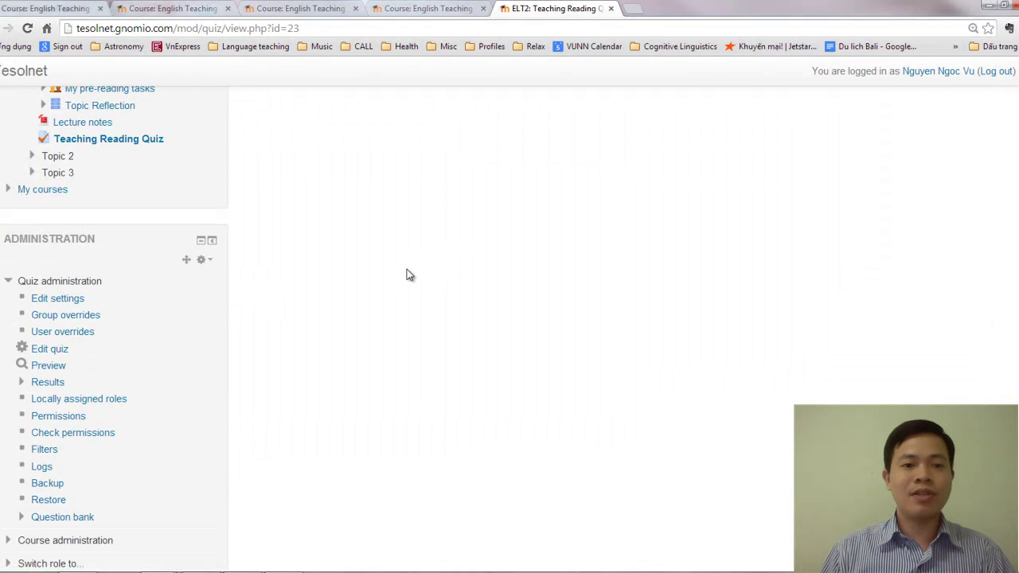
scroll(406, 279, down, 2)
scroll(55, 136, up, 2)
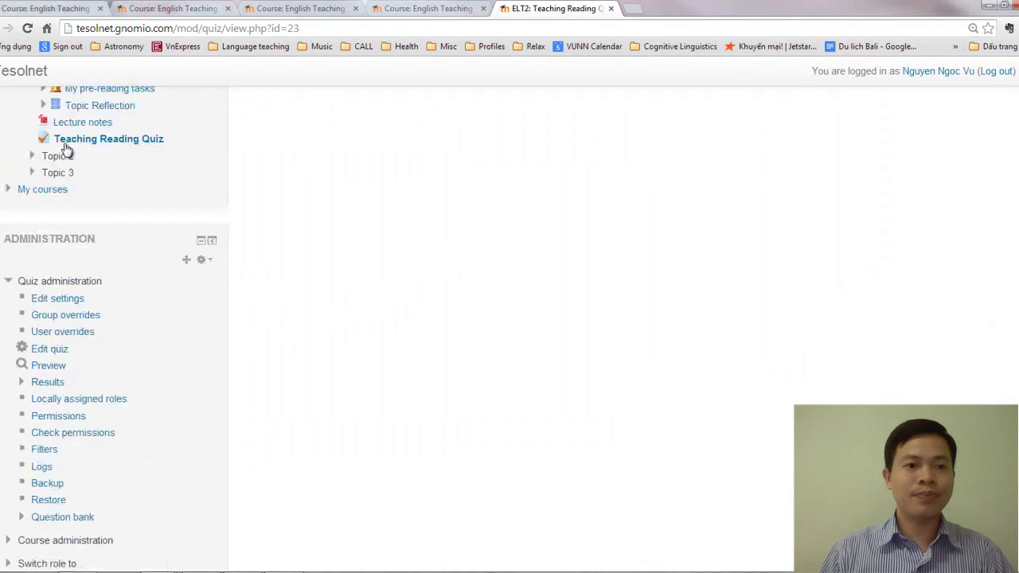
scroll(71, 163, up, 6)
scroll(80, 175, down, 9)
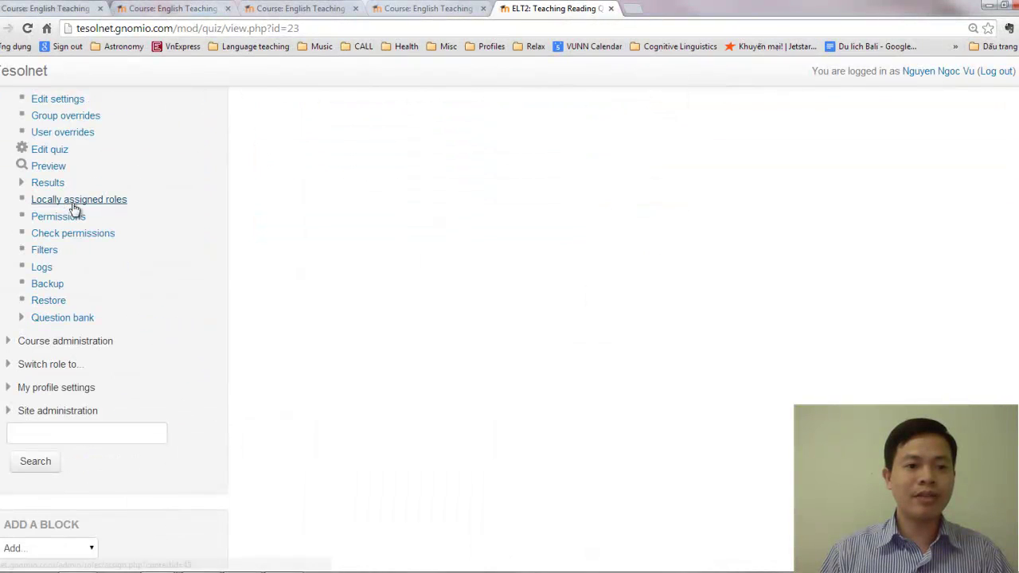
scroll(100, 164, up, 2)
scroll(102, 284, down, 3)
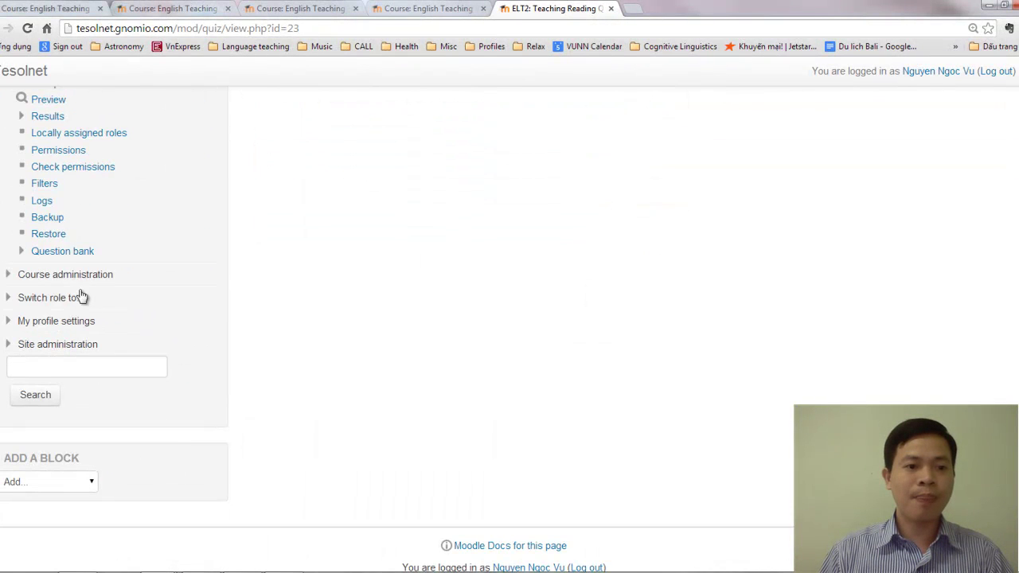
middle_click(67, 253)
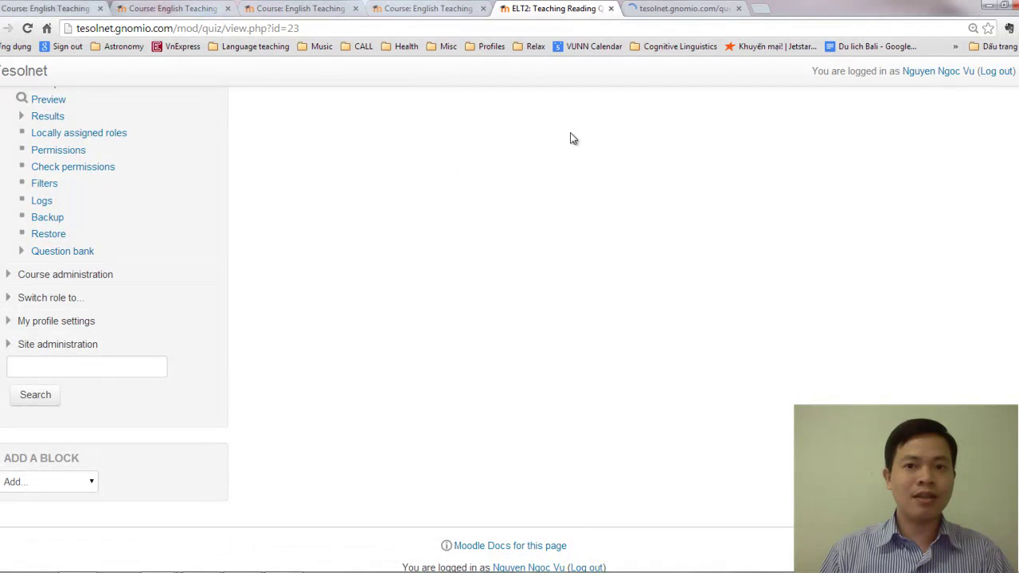
In the question bank, keep the Default for ELT2 category and start creating a new question
click(674, 9)
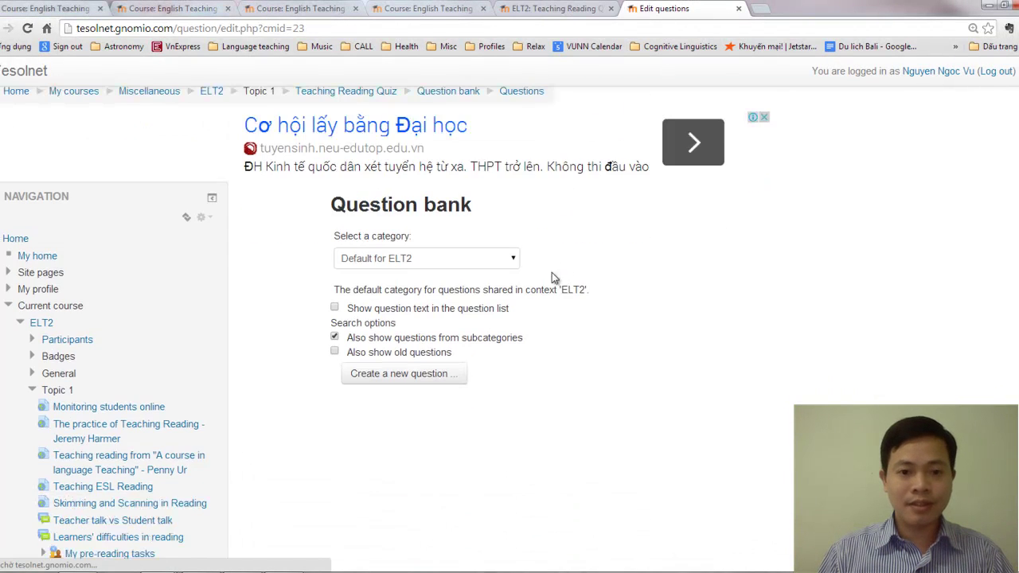
click(455, 262)
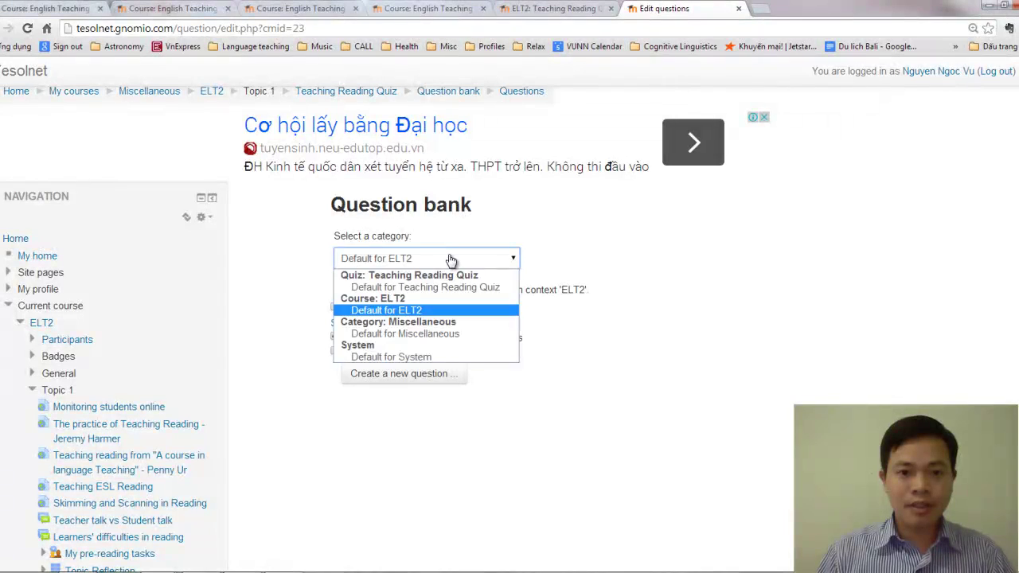
click(409, 312)
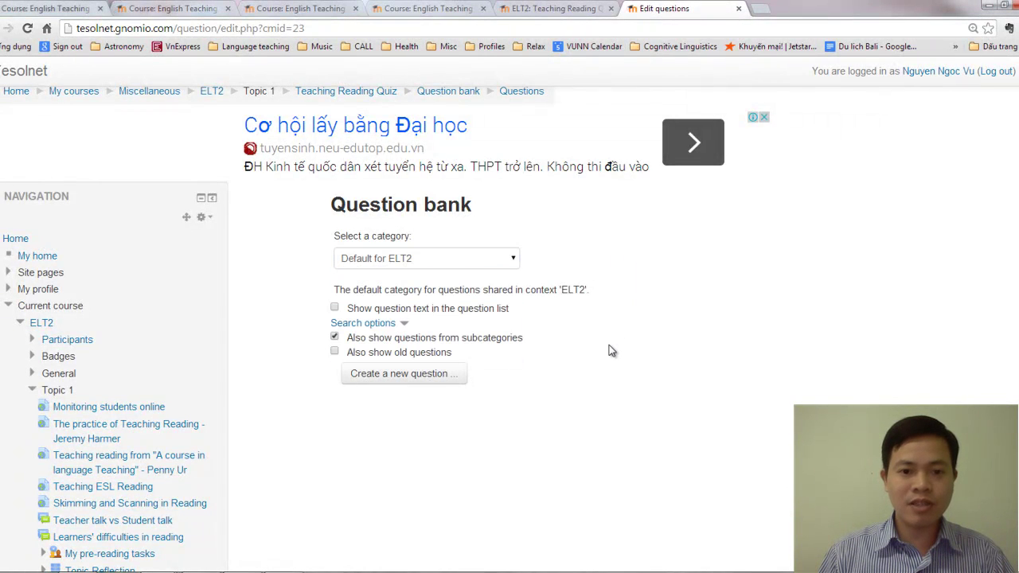
scroll(609, 351, down, 2)
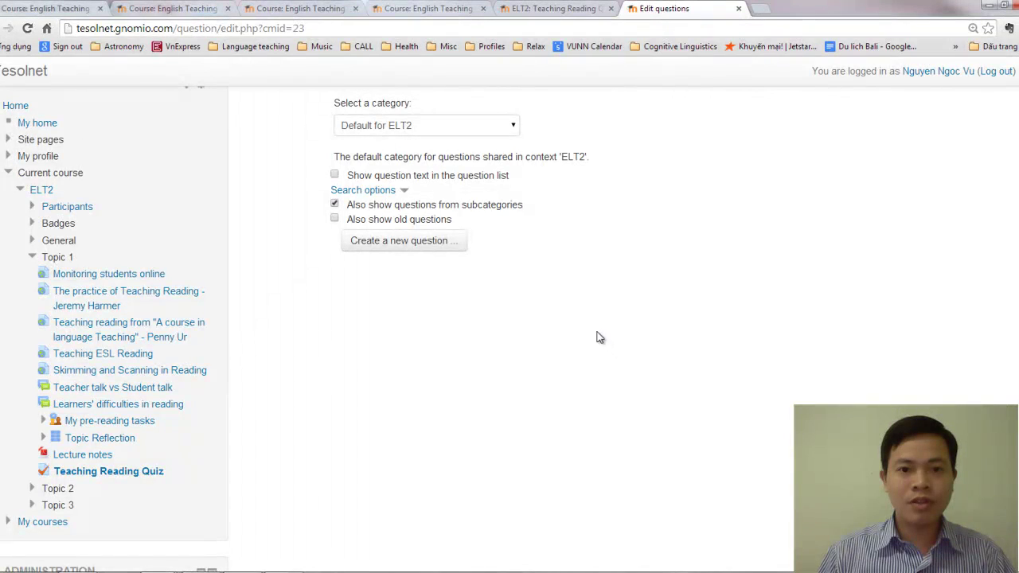
click(386, 192)
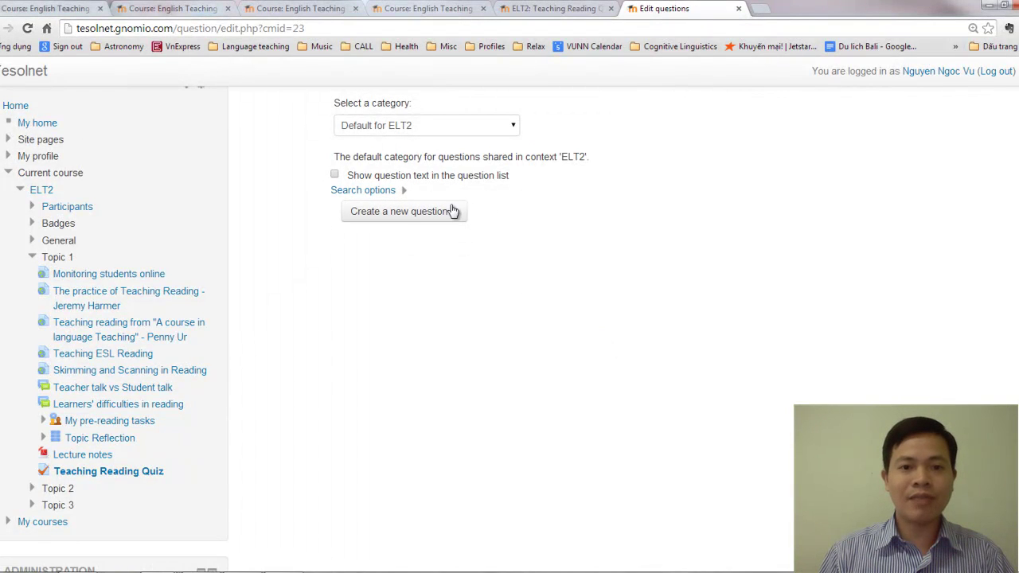
click(388, 191)
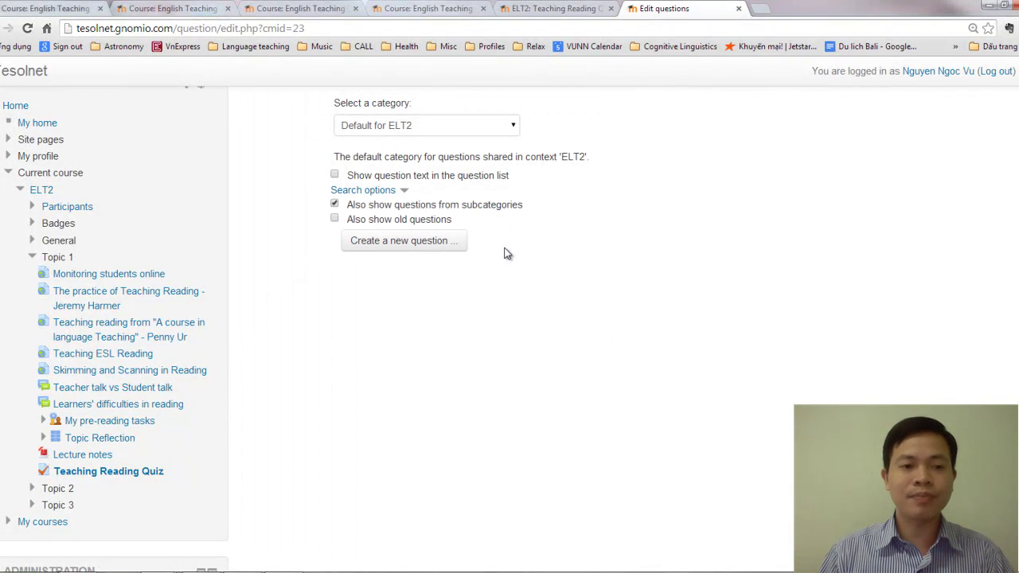
scroll(486, 206, up, 2)
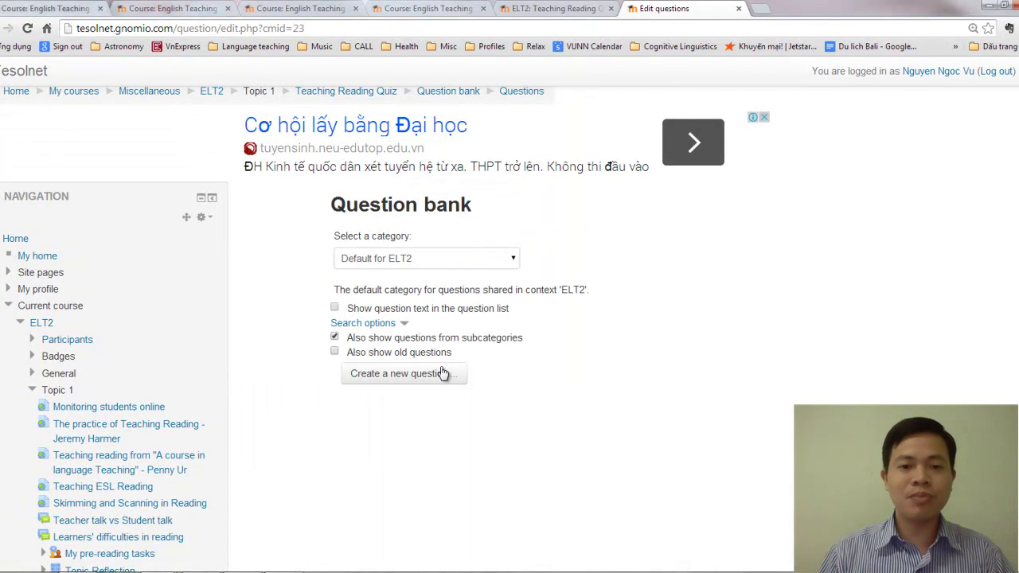
scroll(453, 324, down, 2)
click(404, 240)
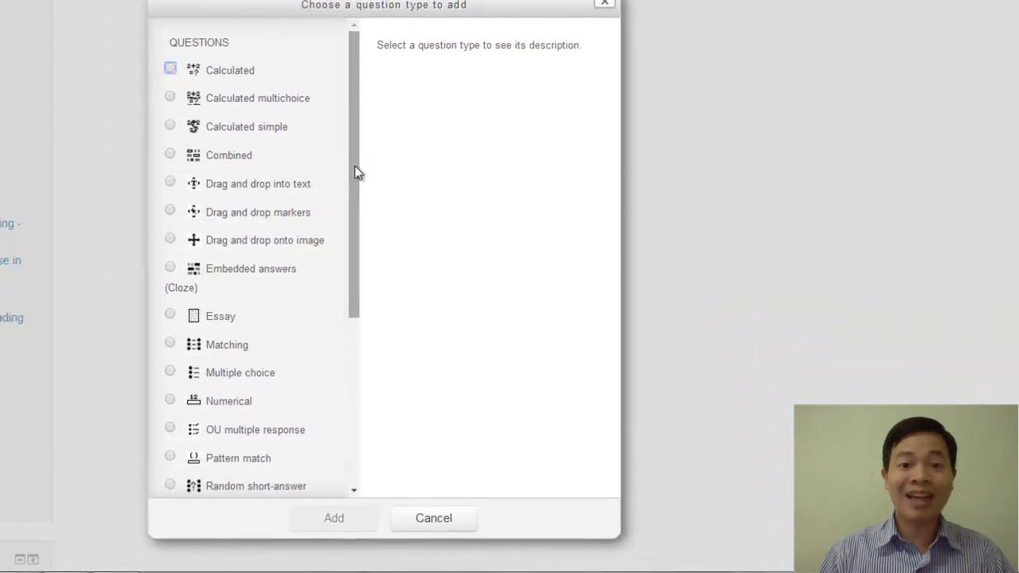
Select Multiple choice as the new question's type
drag(348, 252, 355, 396)
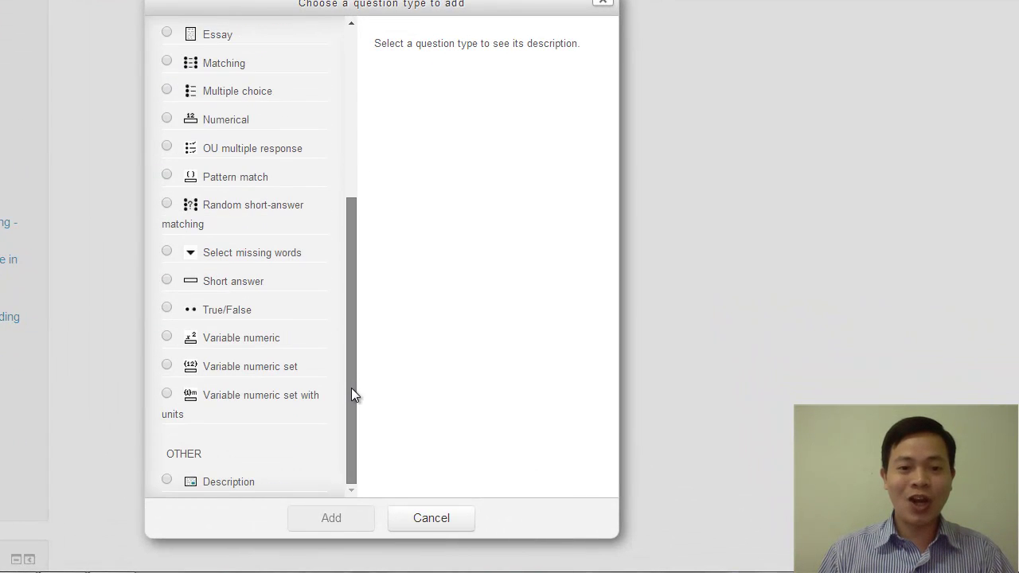
drag(354, 262, 355, 146)
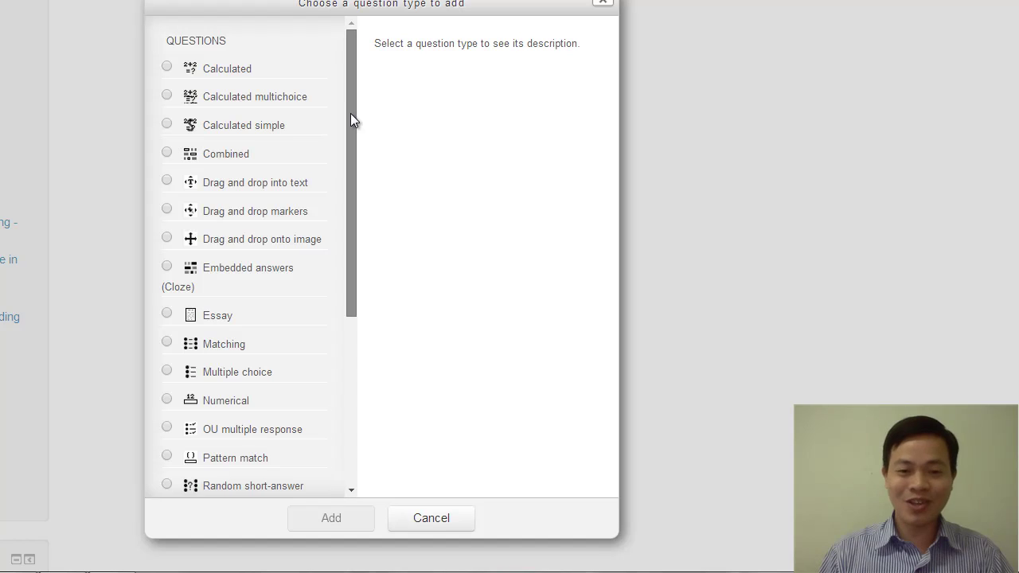
mouse_move(351, 114)
mouse_down()
mouse_move(341, 404)
mouse_move(351, 101)
mouse_up()
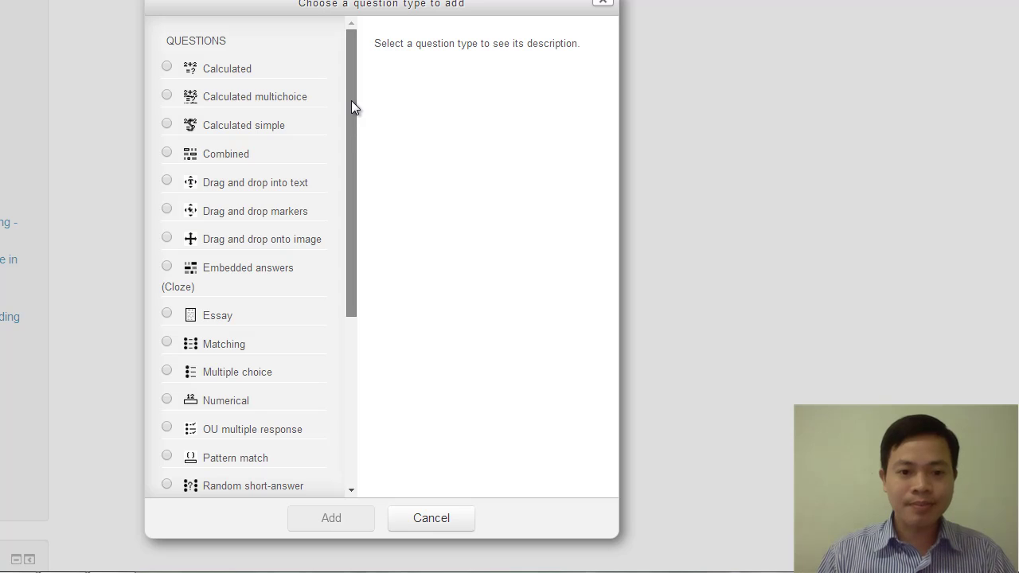
click(167, 374)
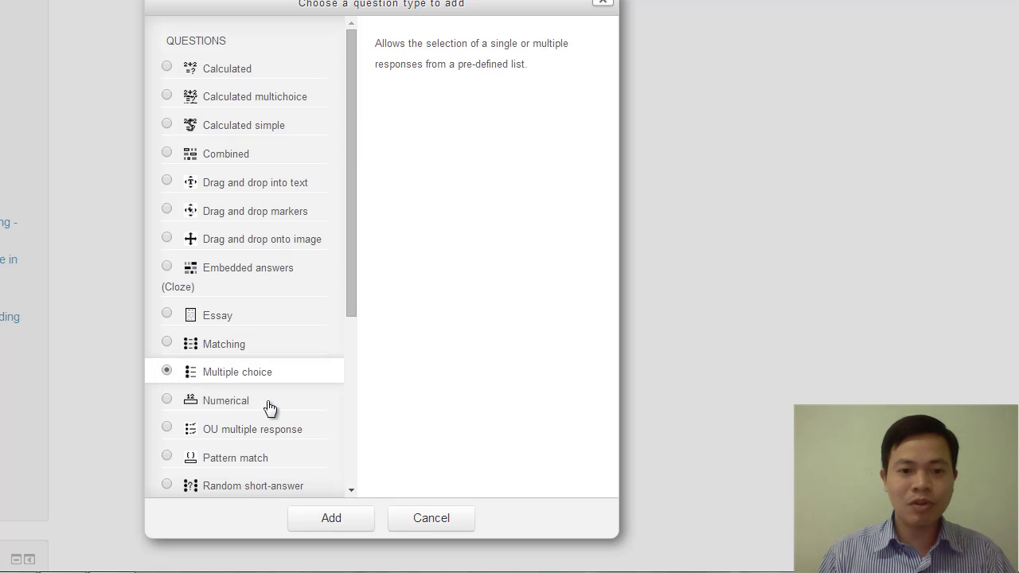
Add the multiple choice question and name it 'Reading.MC1'
click(337, 522)
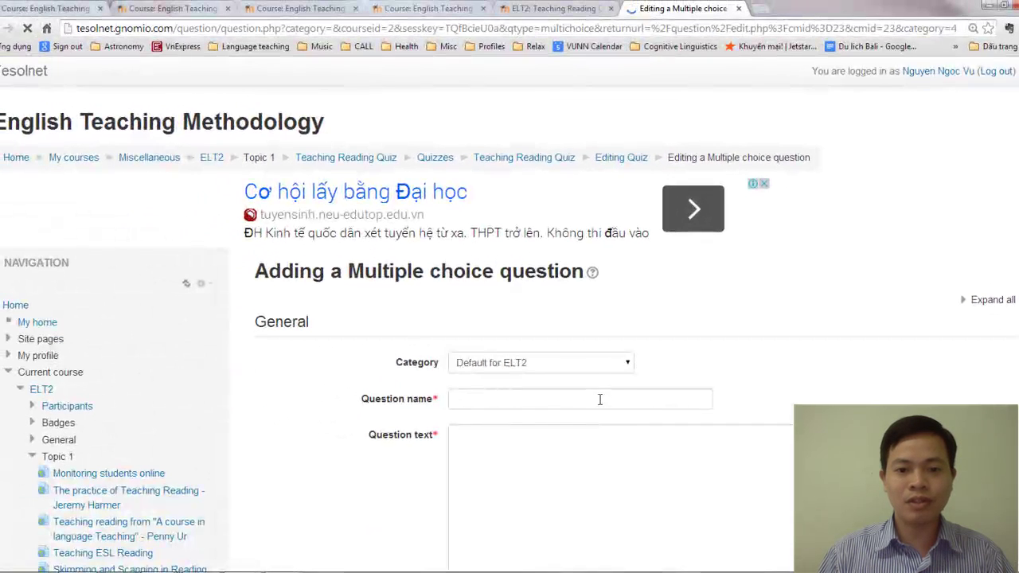
click(581, 392)
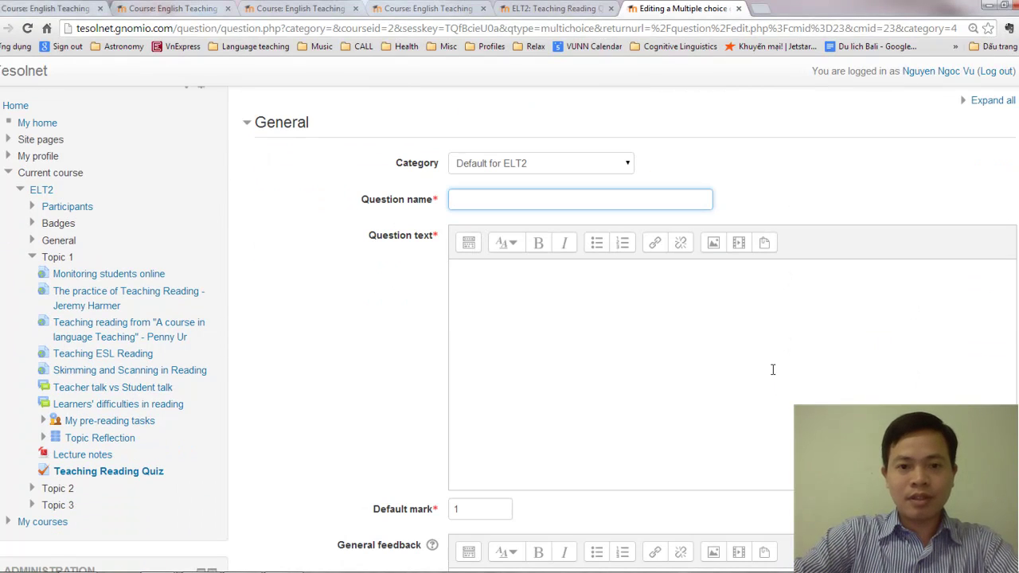
text(Reading)
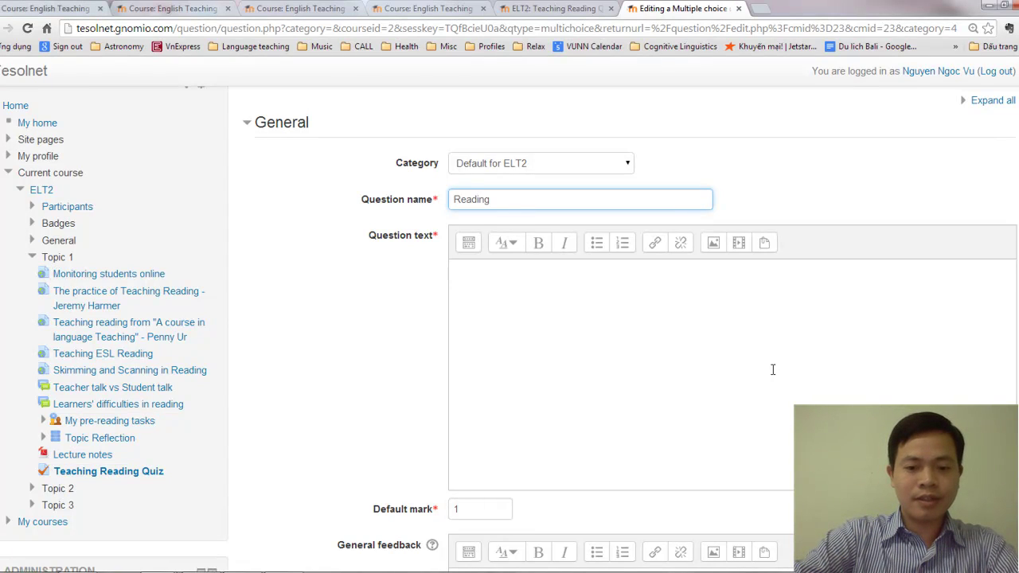
text(.)
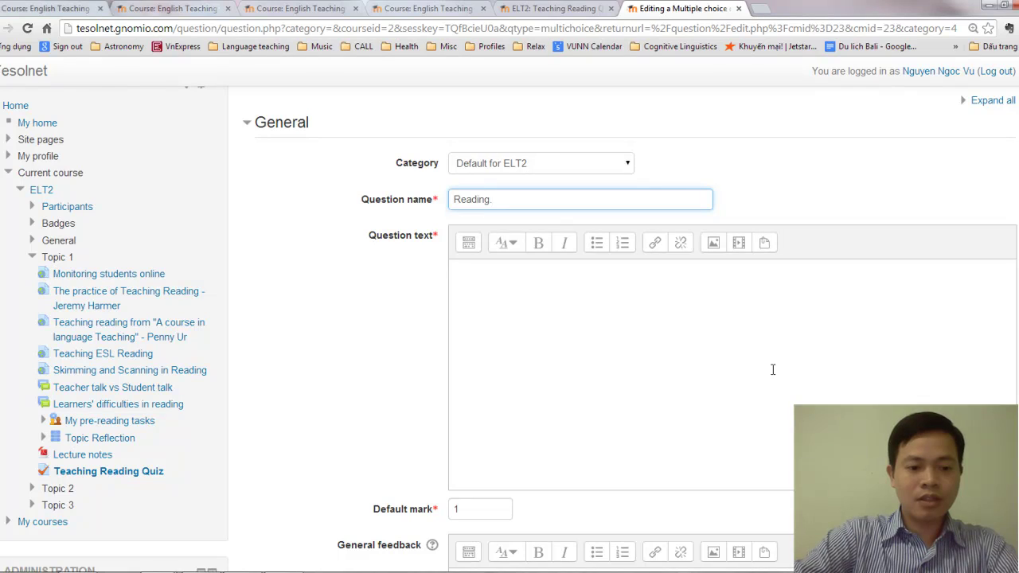
text(Q1)
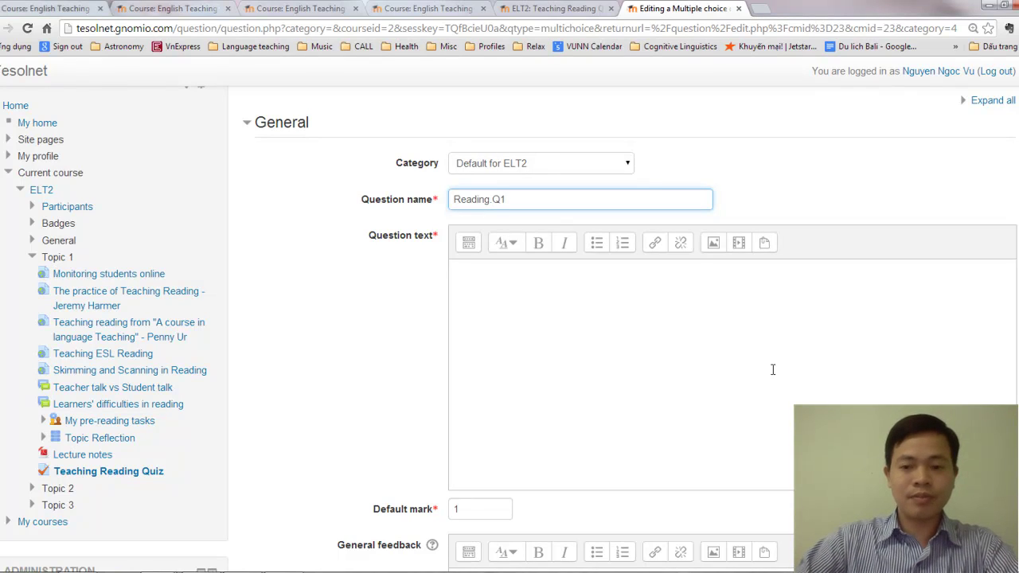
key(BackSpace)
key(BackSpace)
text(MC1)
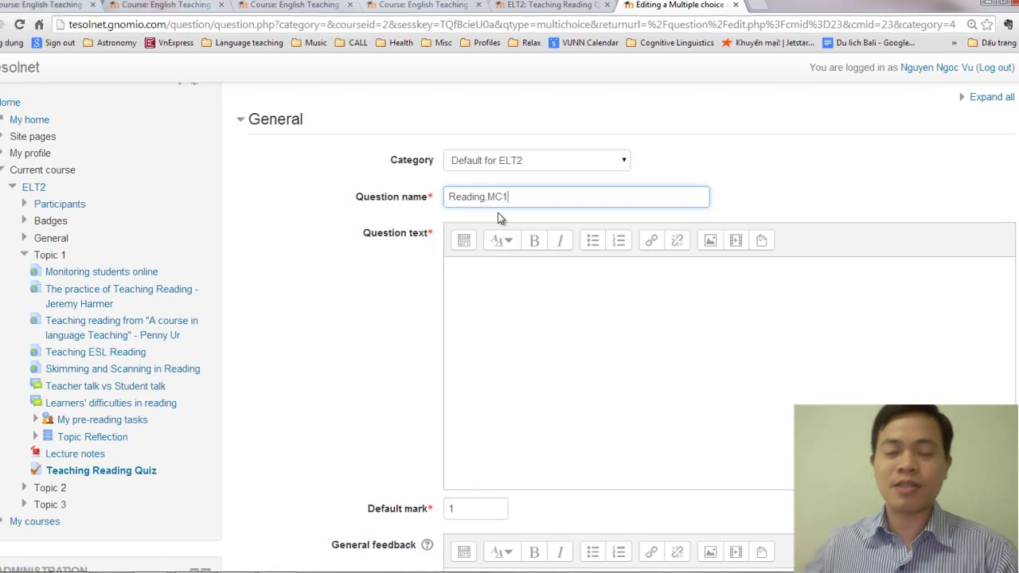
click(532, 401)
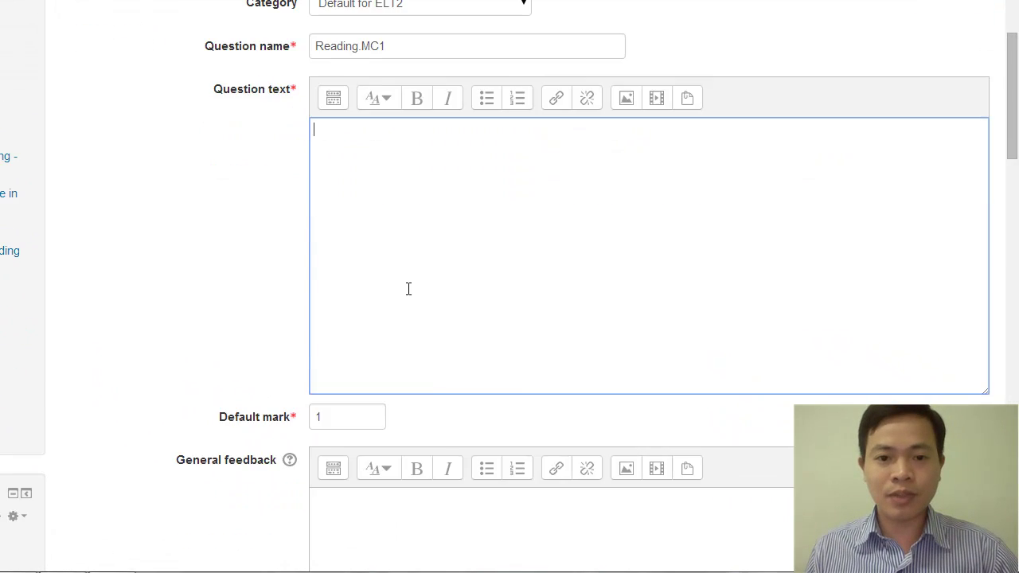
Enter the question text 'Which of these questions provides a simple task for a difficult text?'
scroll(408, 289, down, 1)
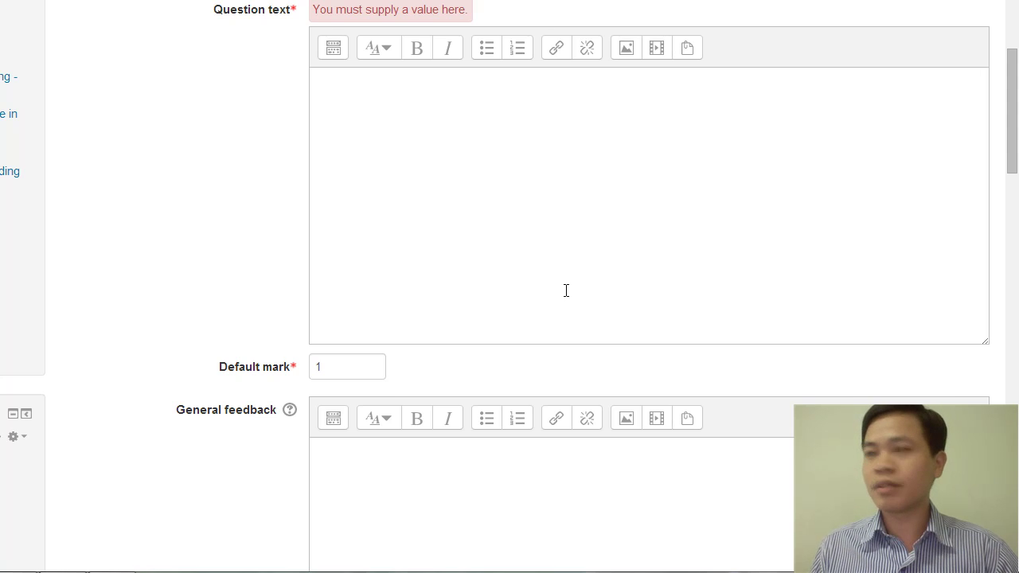
click(472, 149)
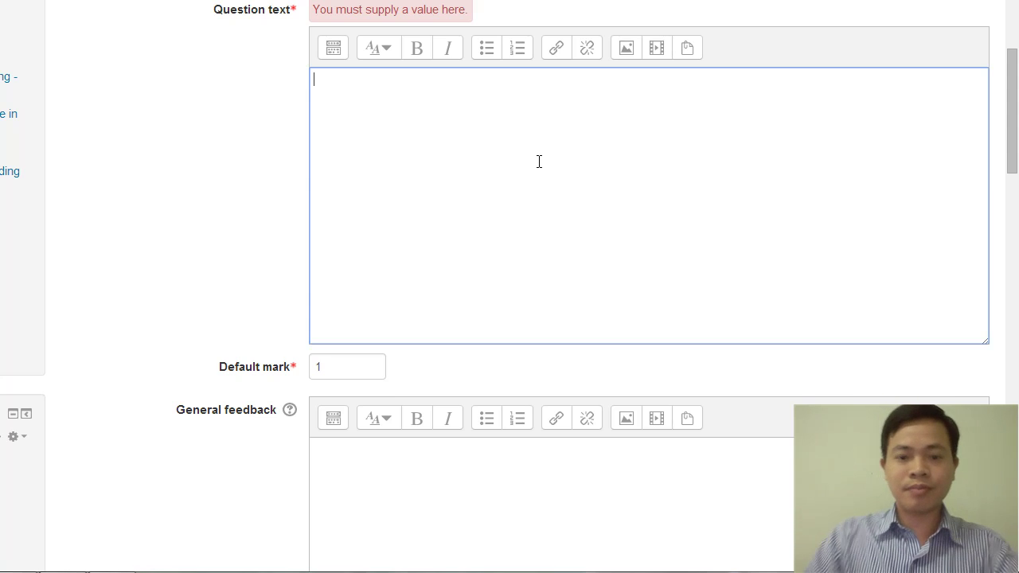
text(What)
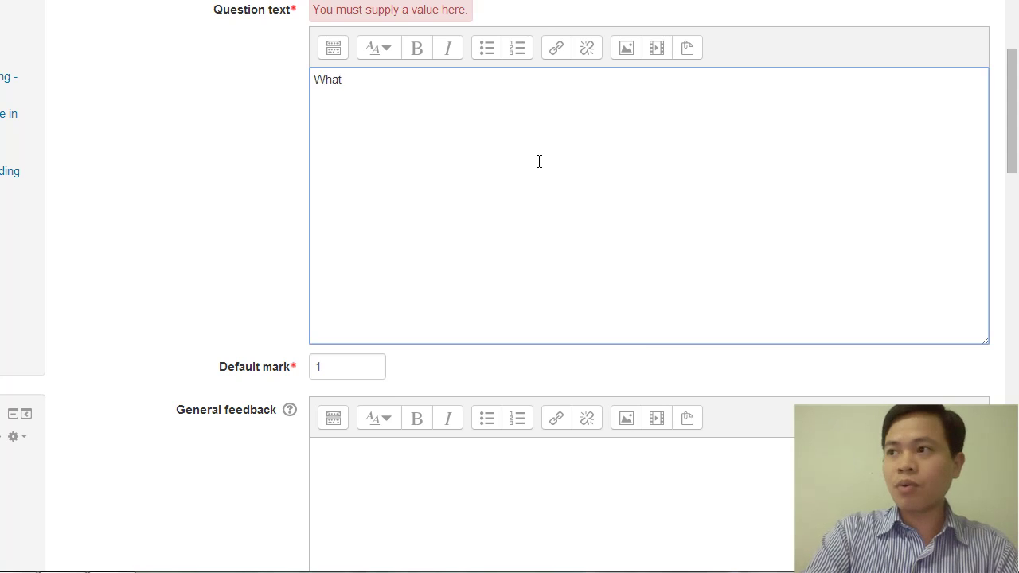
key(BackSpace)
key(BackSpace)
key(BackSpace)
text(i)
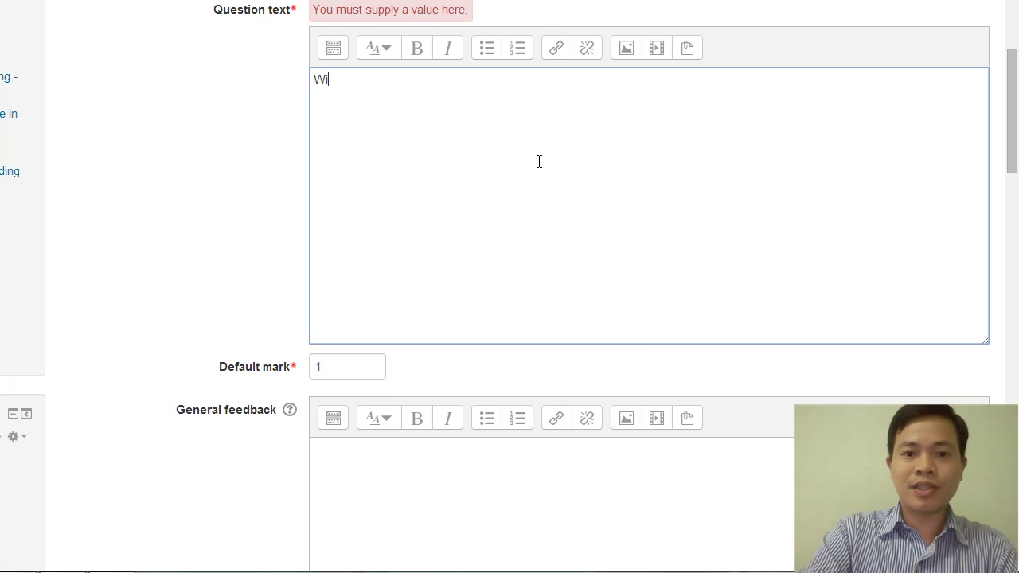
text(hci)
key(BackSpace)
key(BackSpace)
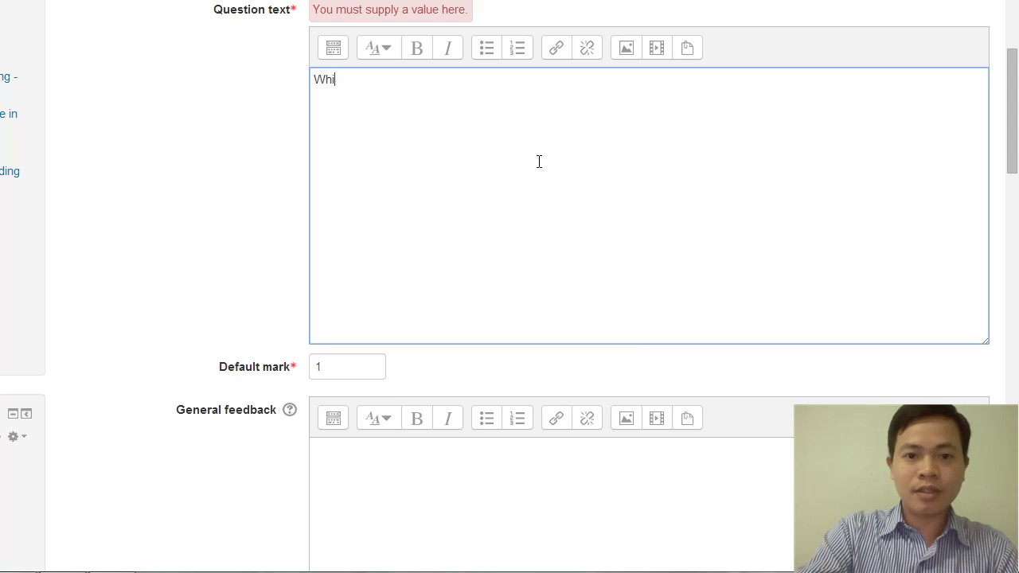
text(ich of these questions)
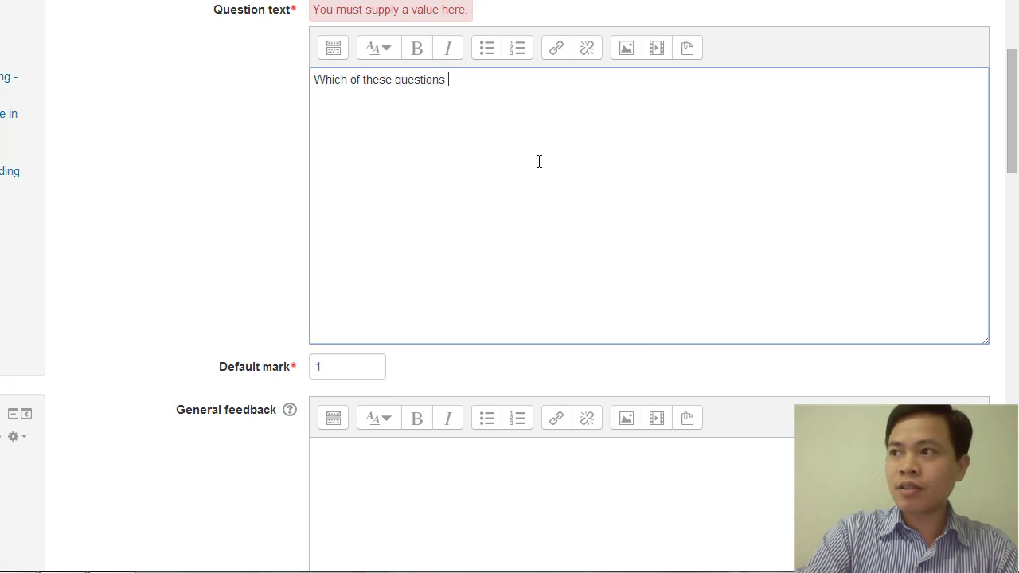
text( provides)
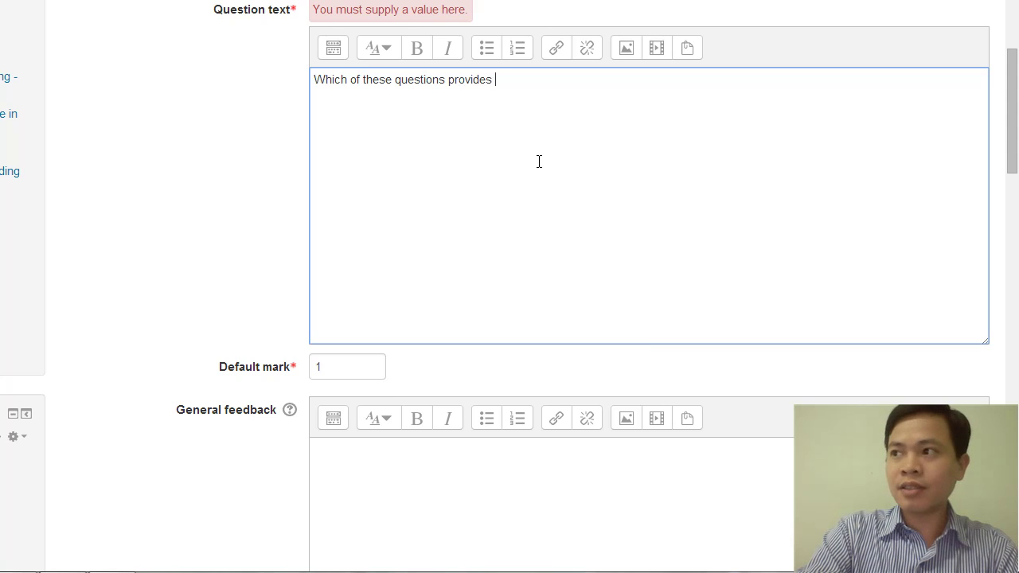
text( a simple ta)
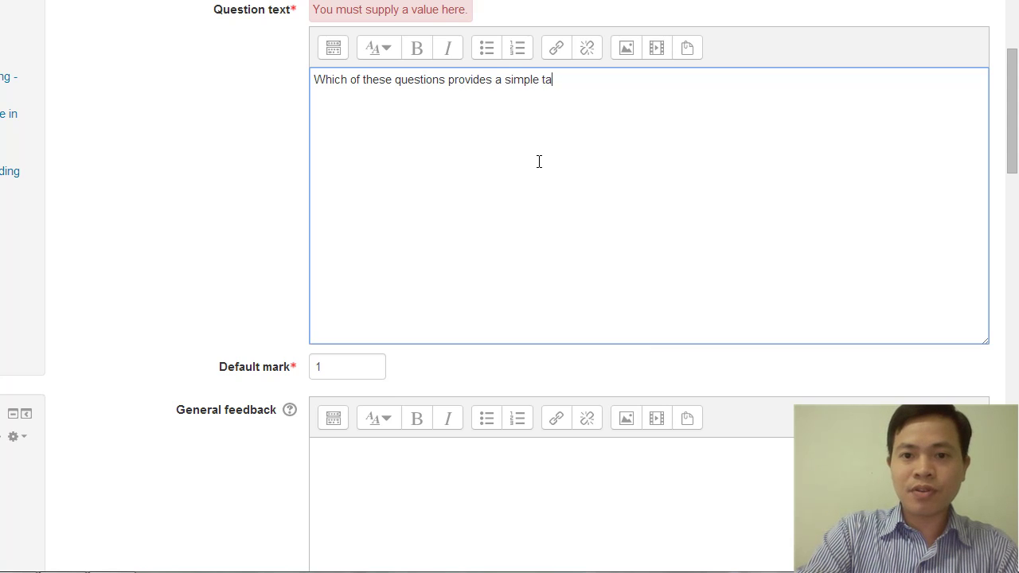
text(sk )
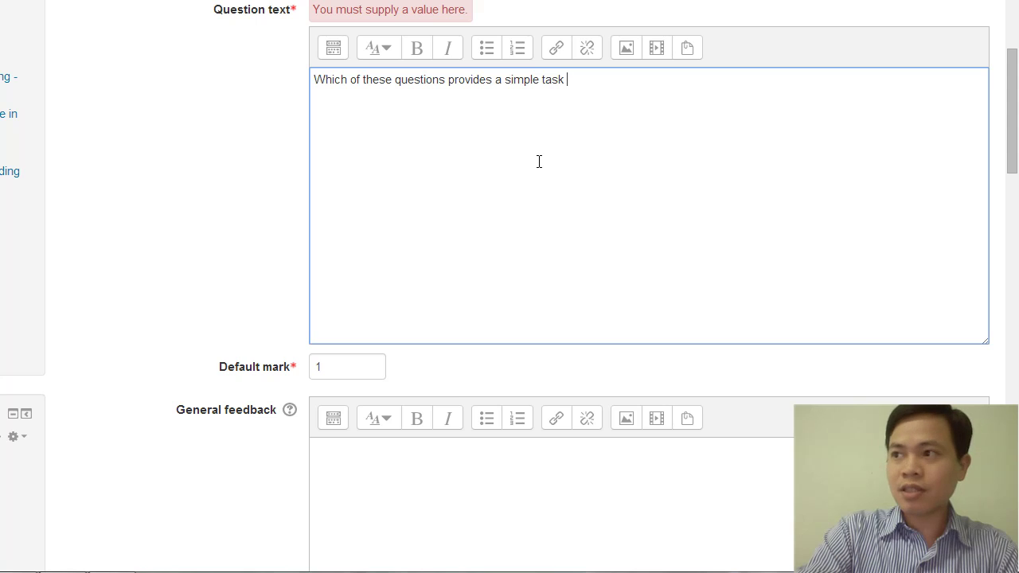
text(for a di)
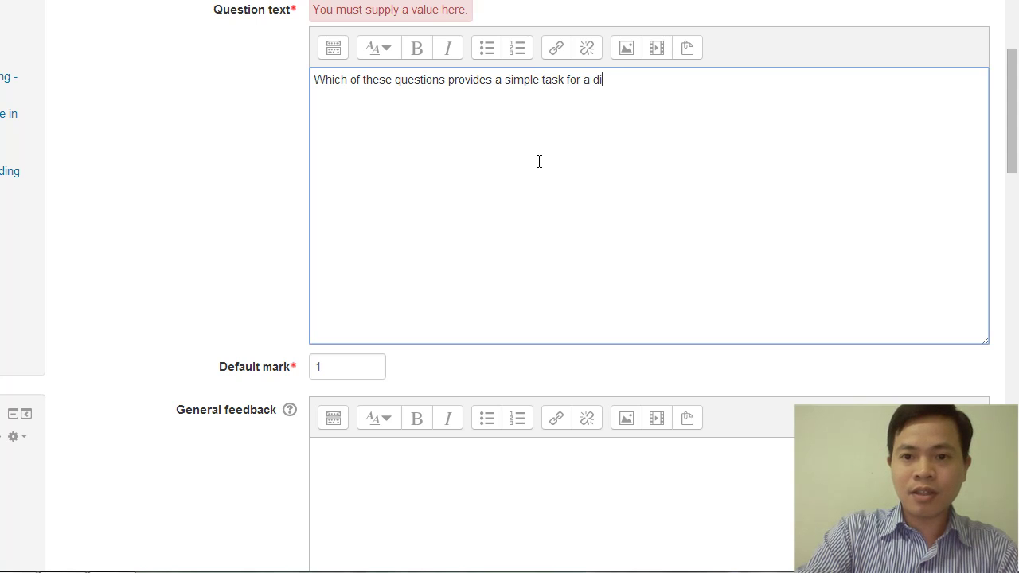
text(fficult text?)
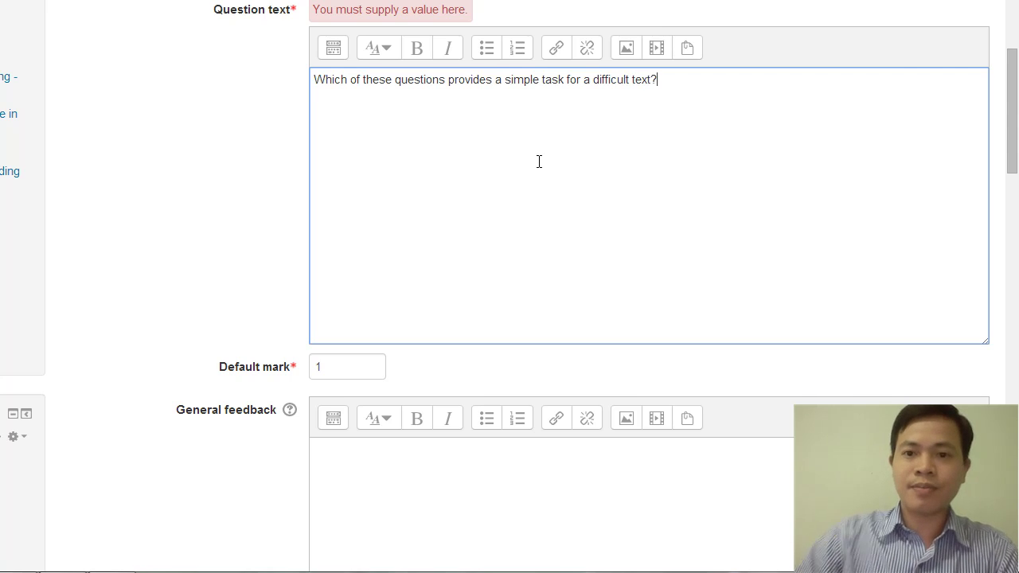
key(alt+Tab)
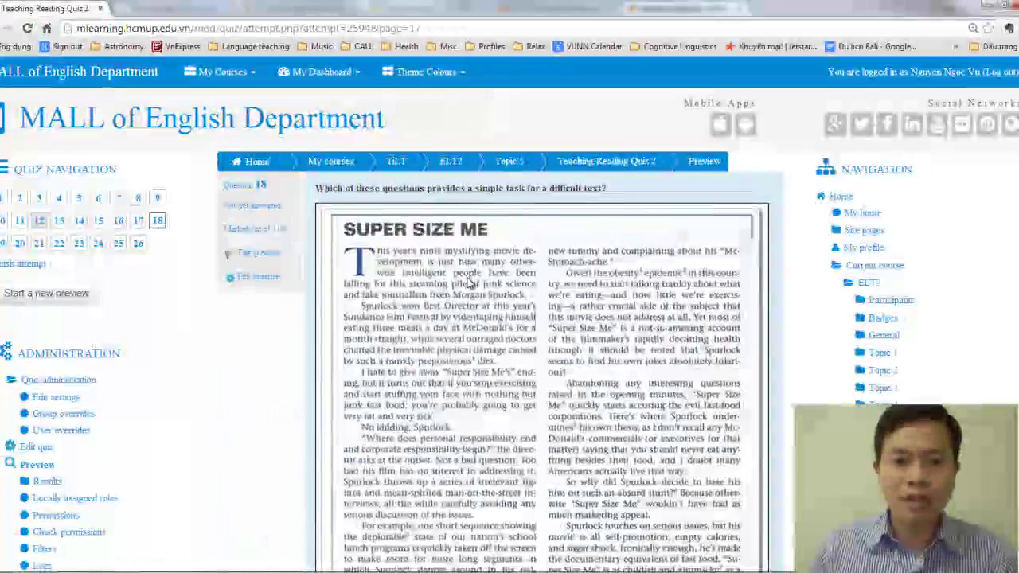
Scroll through the page to get back to the Reading.MC1 multiple choice editing form
scroll(450, 222, down, 6)
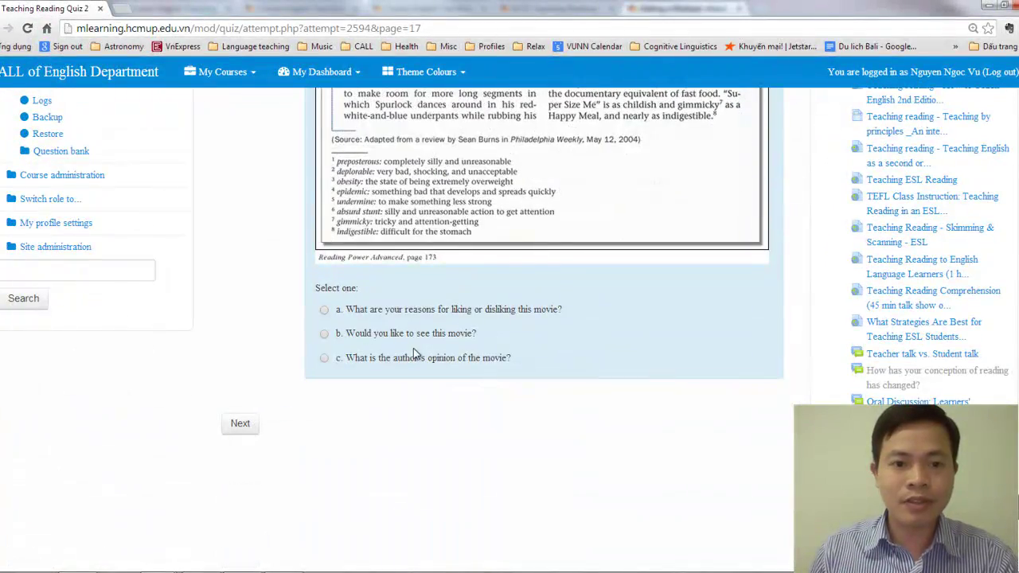
scroll(410, 338, up, 1)
scroll(406, 346, up, 6)
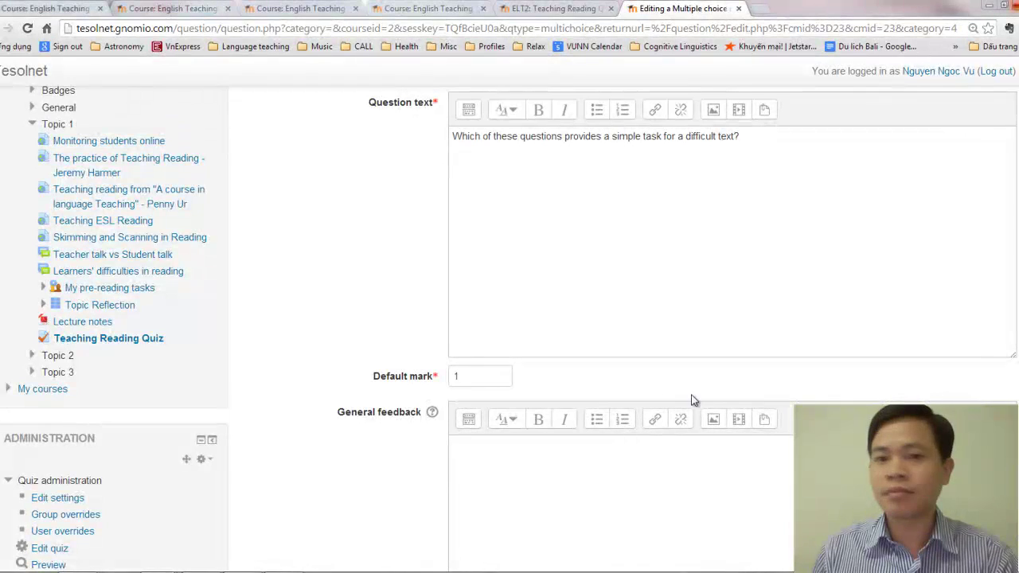
Move down past General feedback to the empty Answers section and place the cursor in Choice 1
click(549, 452)
scroll(549, 452, down, 3)
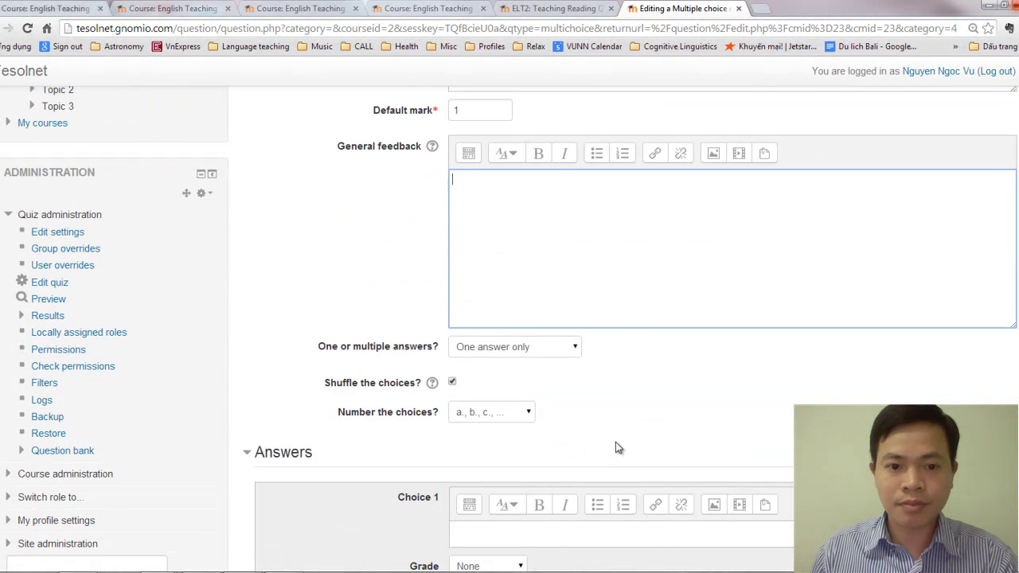
scroll(615, 446, down, 2)
click(516, 398)
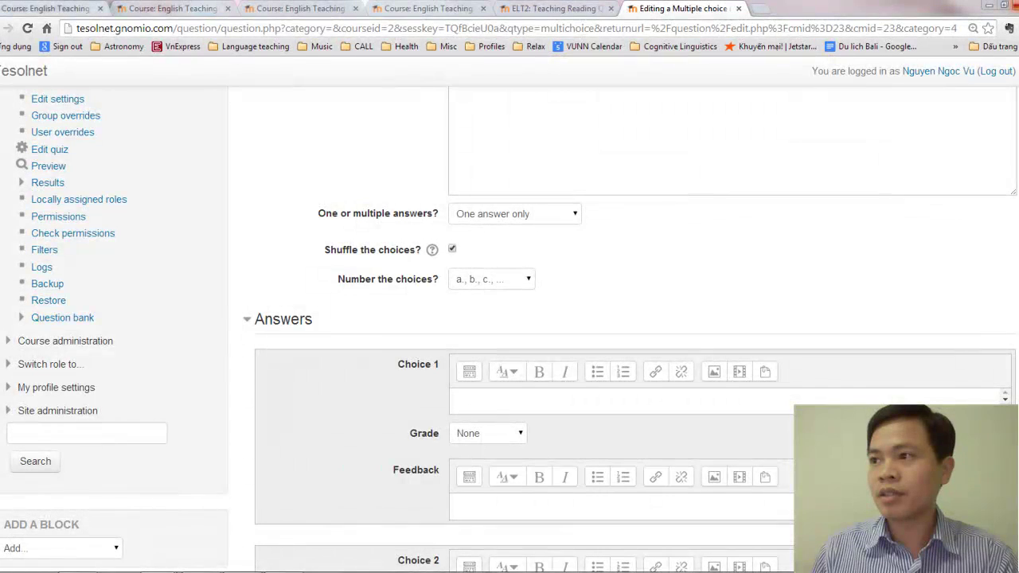
Enter 'What are your reasons for liking or disliking this movie?' as Choice 1
click(489, 408)
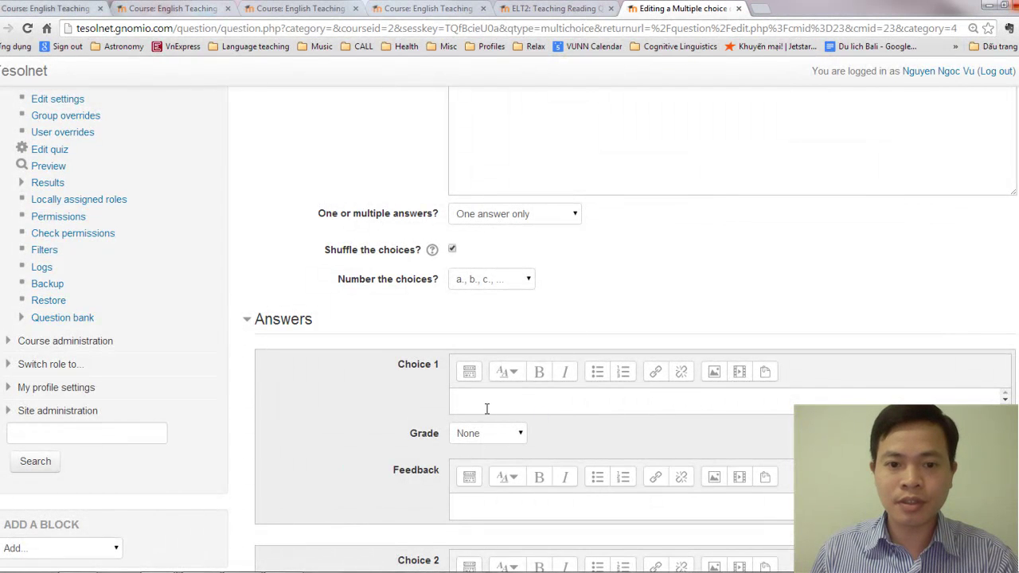
text(W)
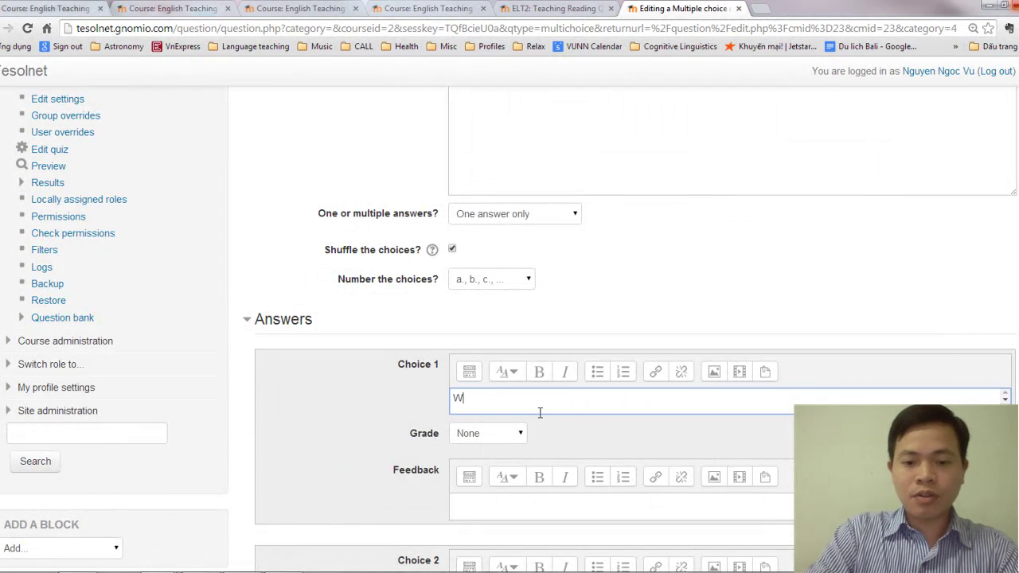
text(hat are your reas)
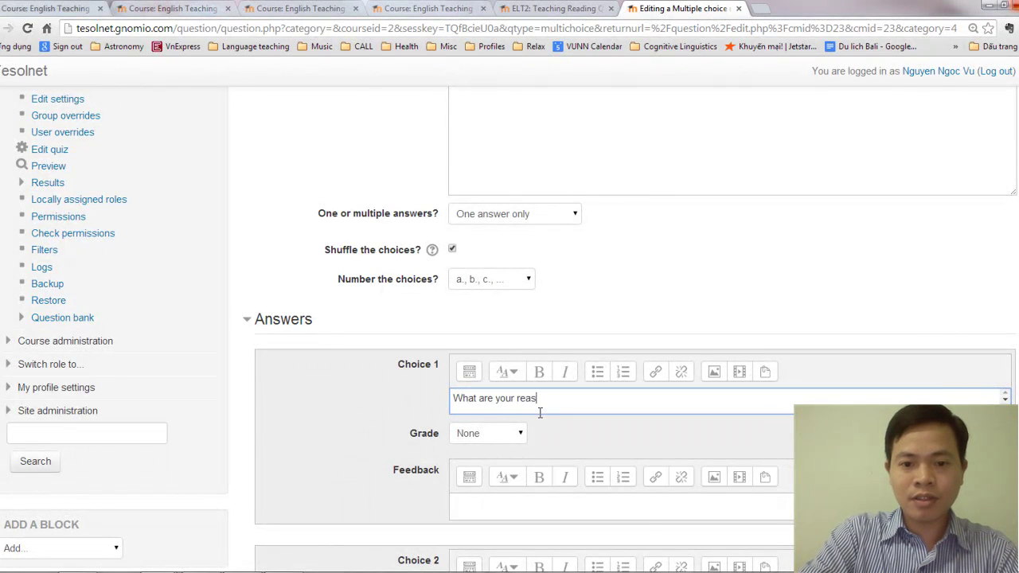
text(ons for liking o)
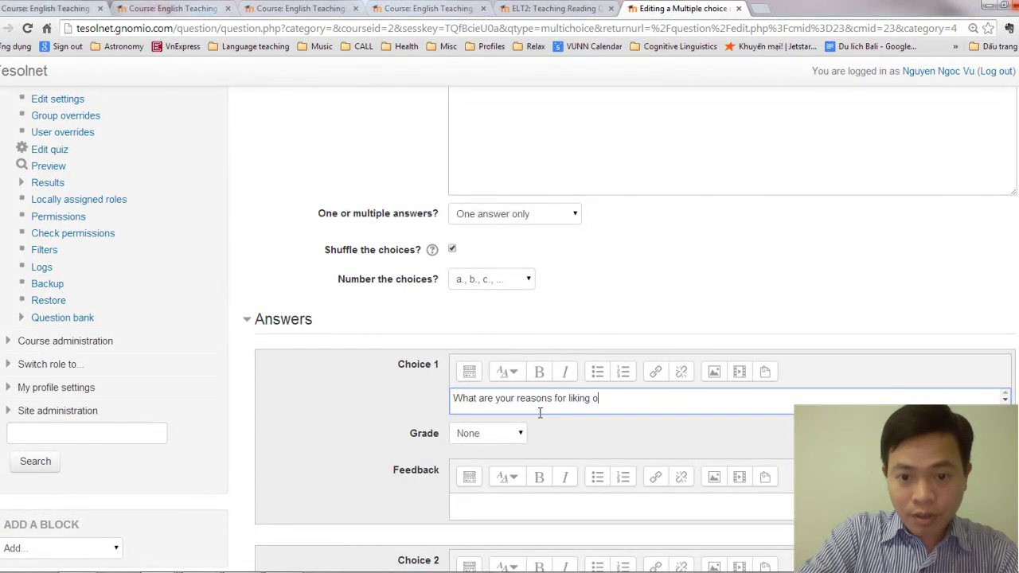
text(r )
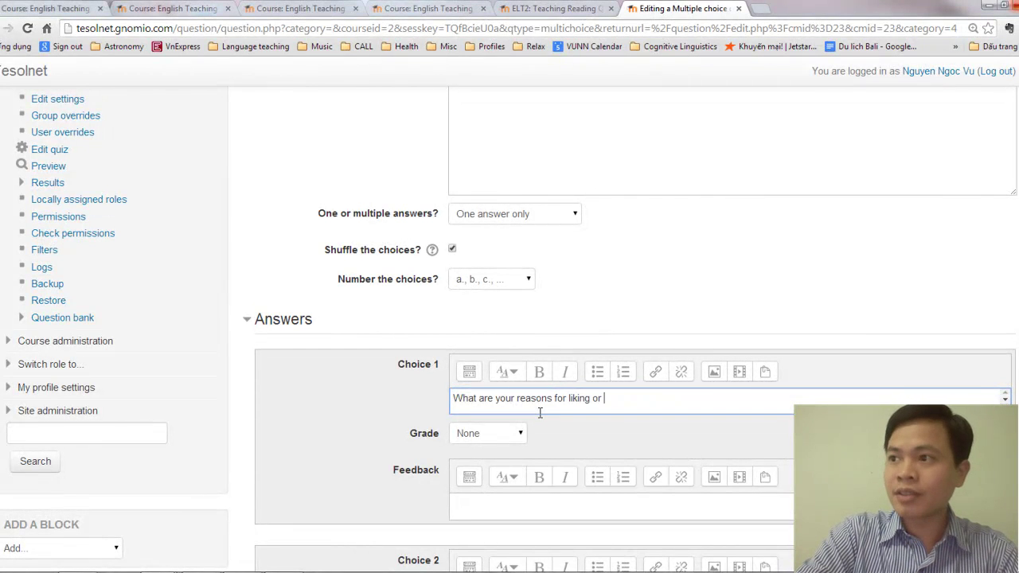
text(dislikin)
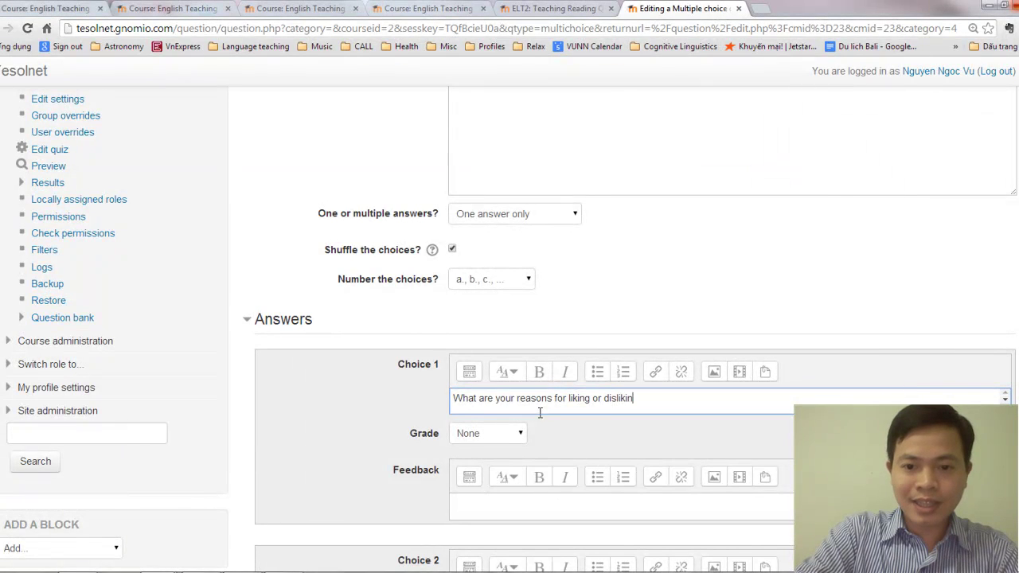
text(g this movie?)
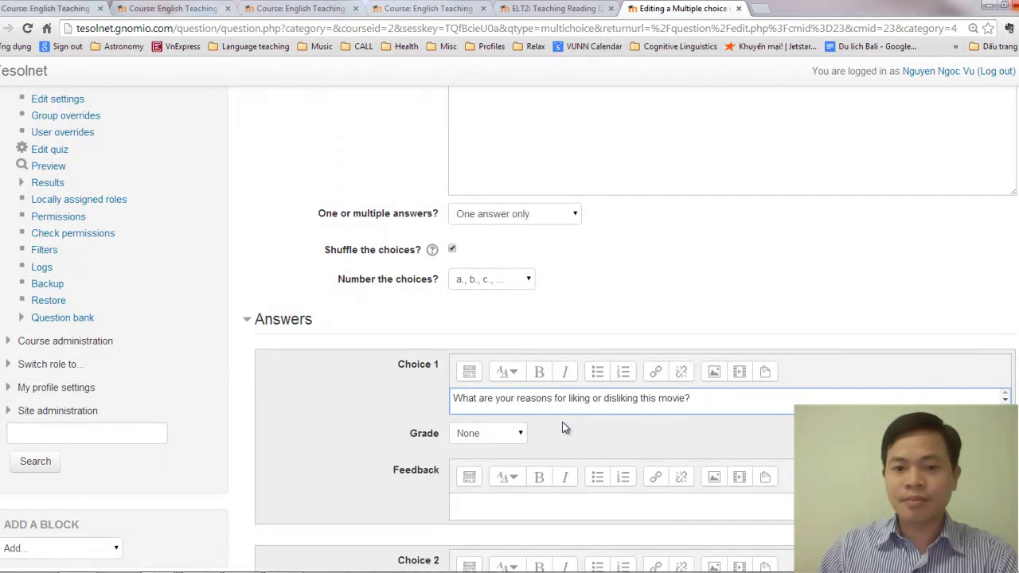
scroll(579, 427, down, 4)
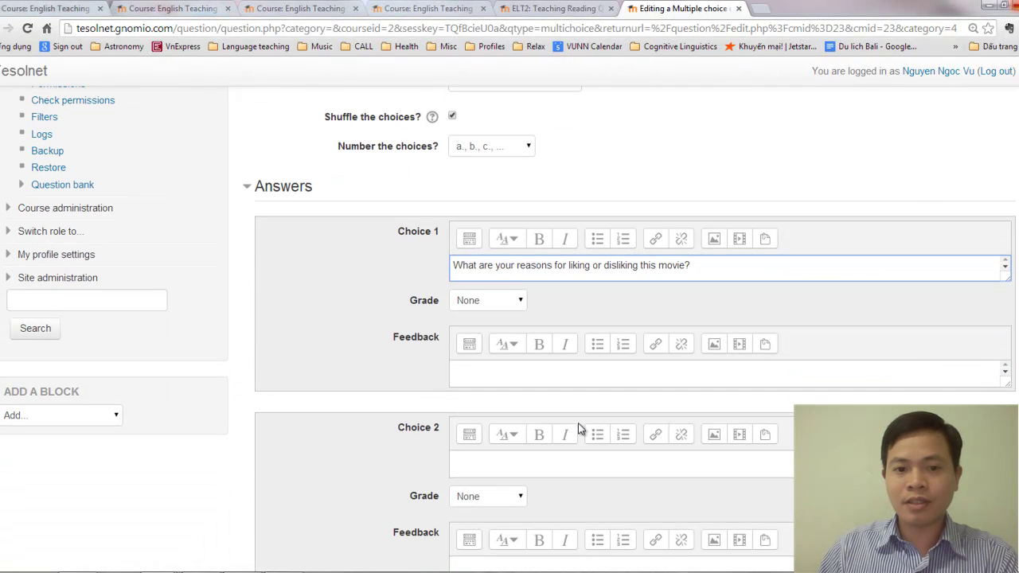
Enter 'Would you like to see this movie?' as Choice 2
click(514, 465)
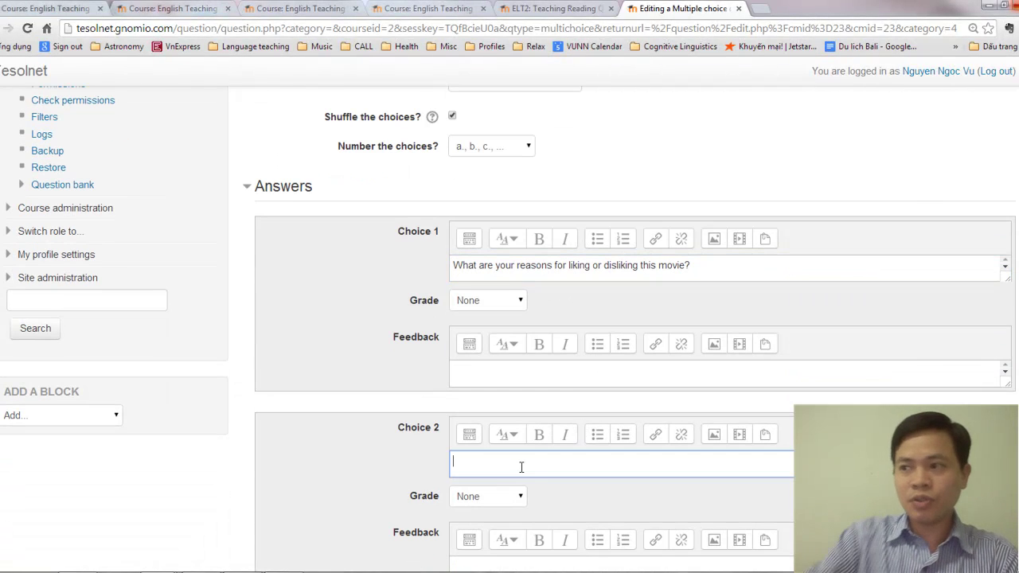
text(Would )
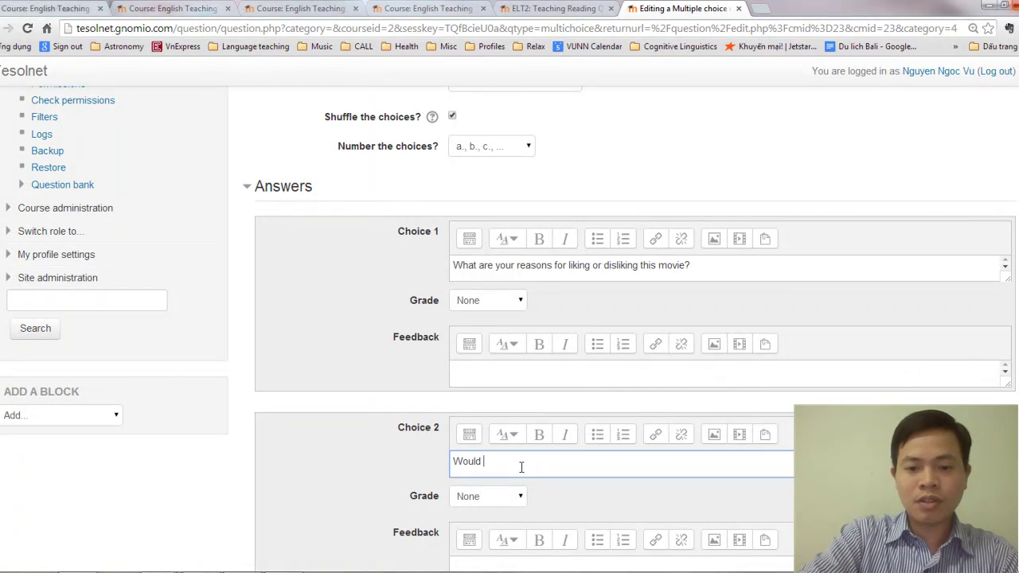
text(you like to se)
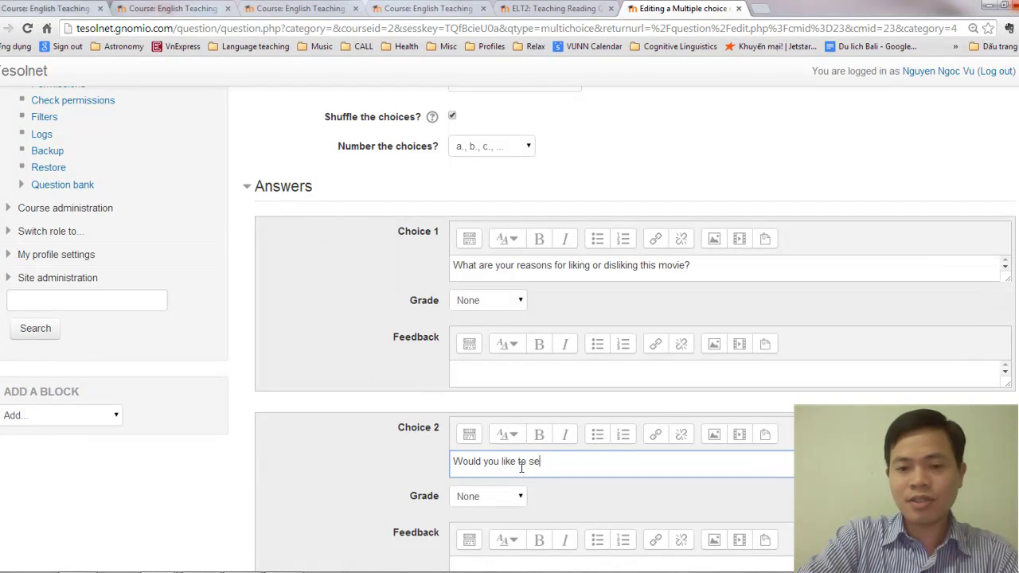
text(e this movie)
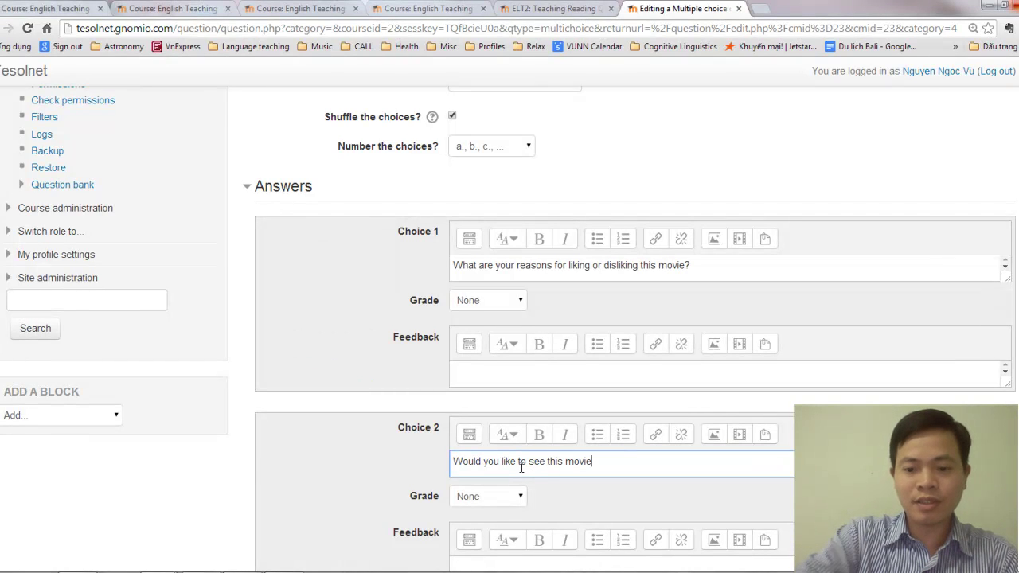
text(?)
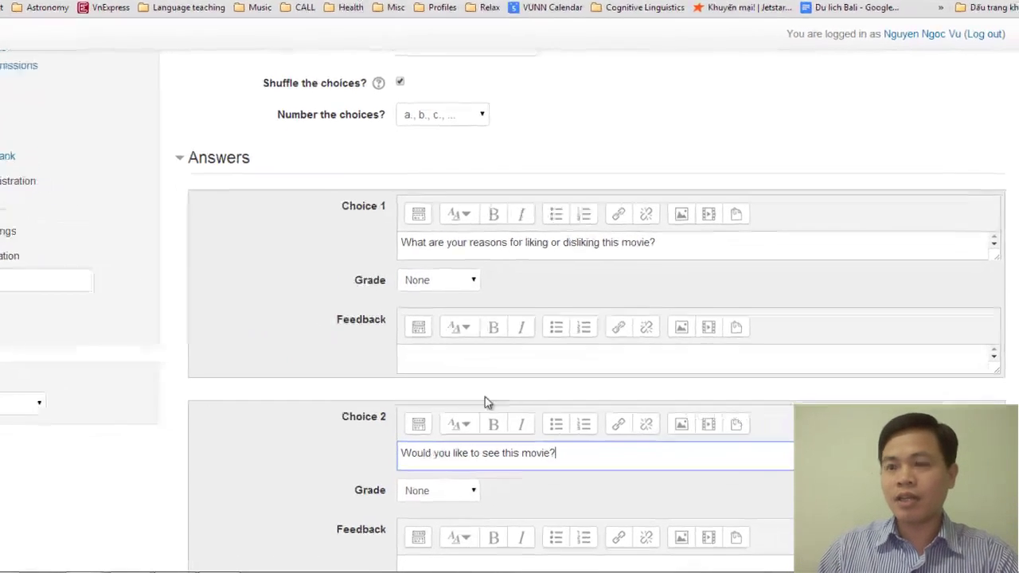
scroll(240, 434, down, 1)
scroll(238, 431, down, 1)
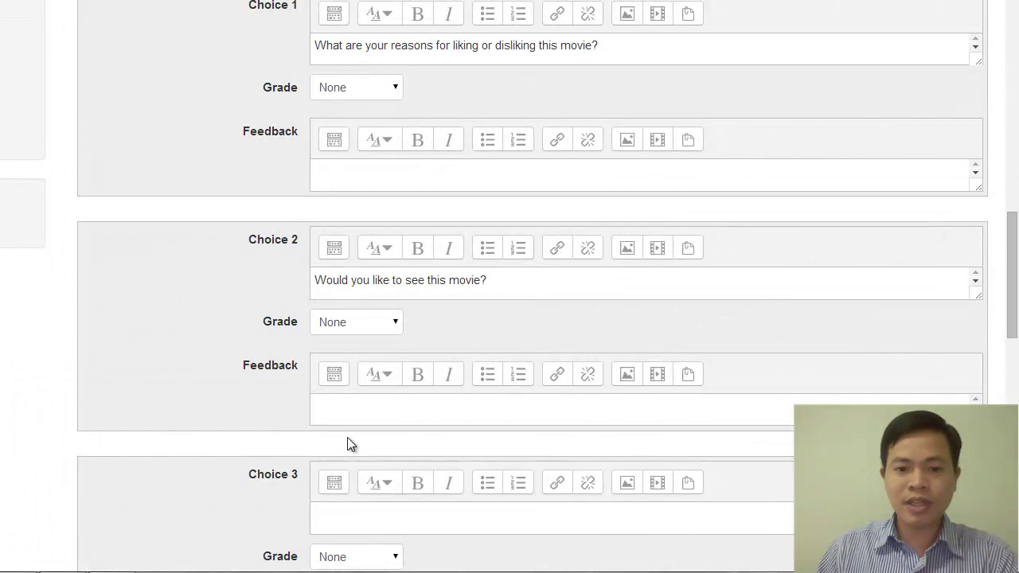
Enter 'What is the author's opinion of the movie?' as Choice 3
click(342, 521)
text(W)
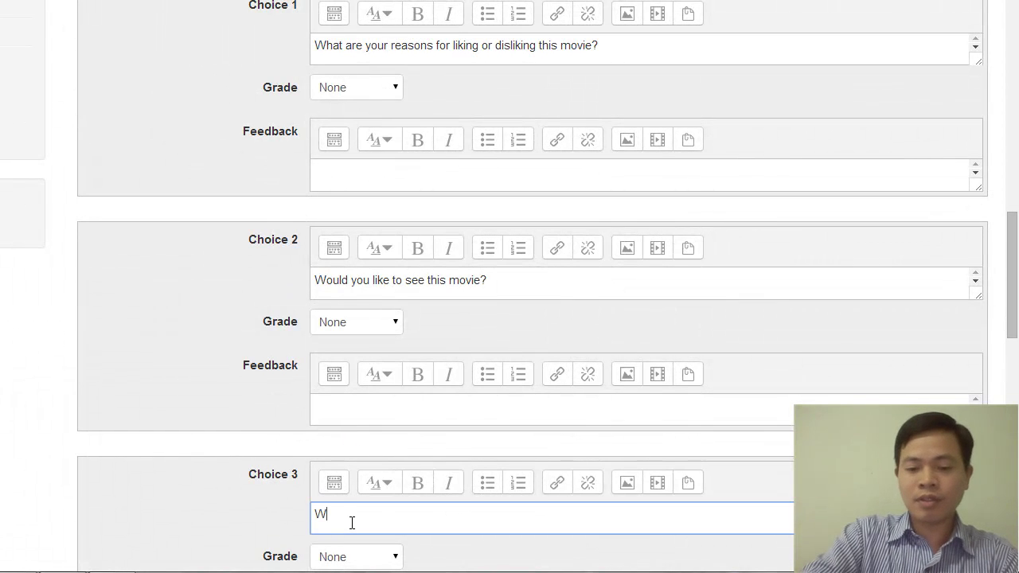
text(hat is the author's o)
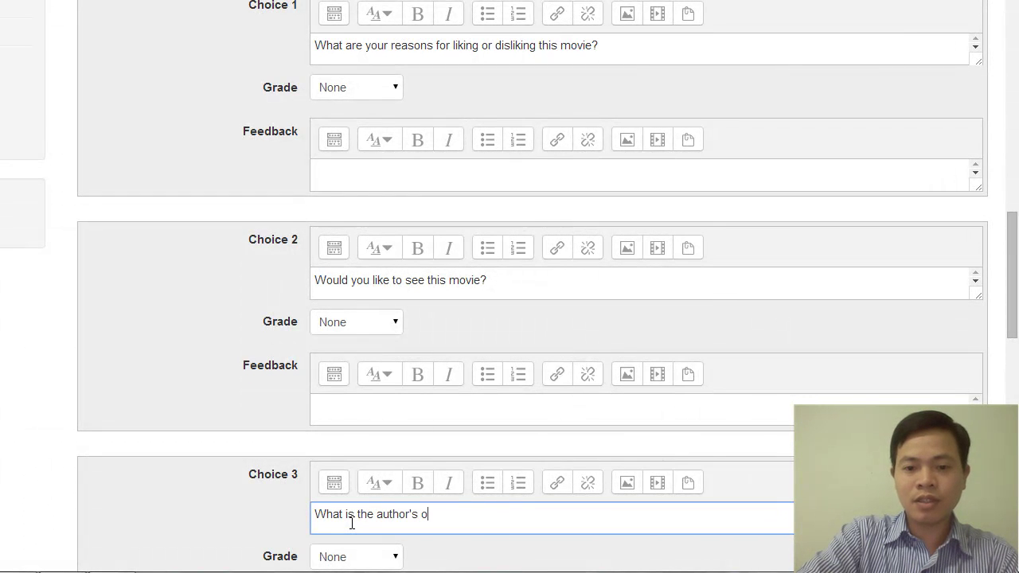
text(pinion)
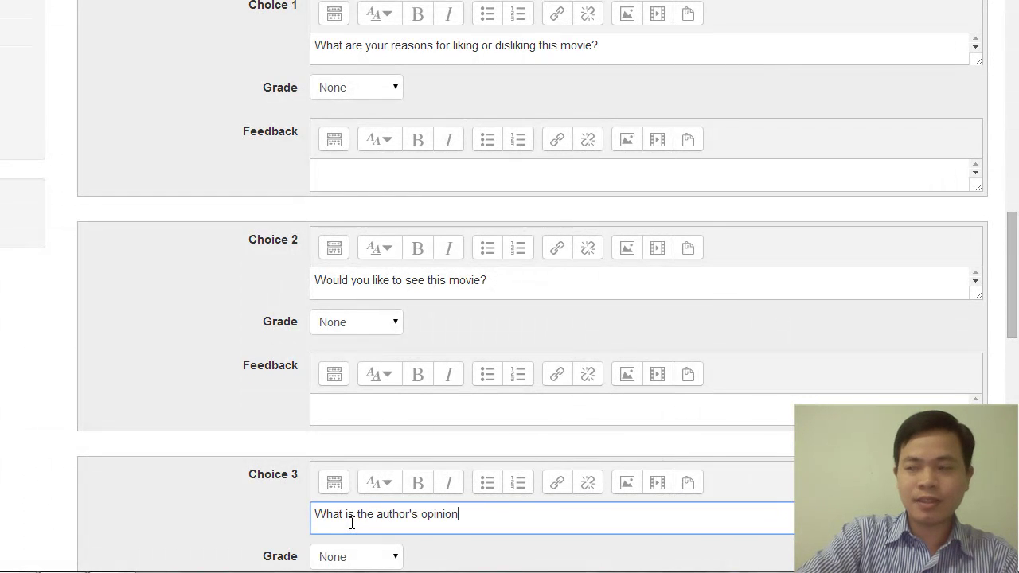
text( of the mov)
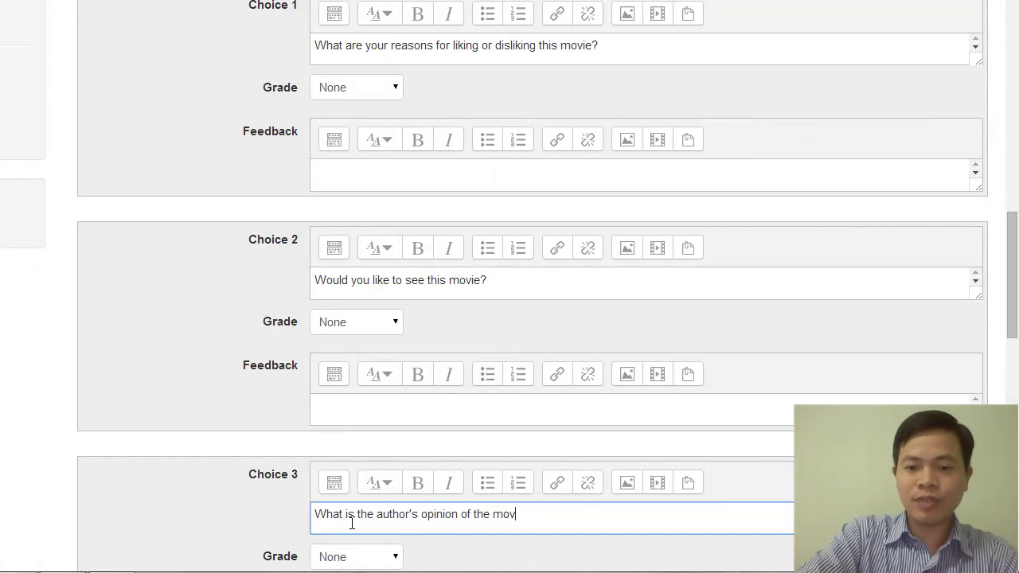
text(ie)
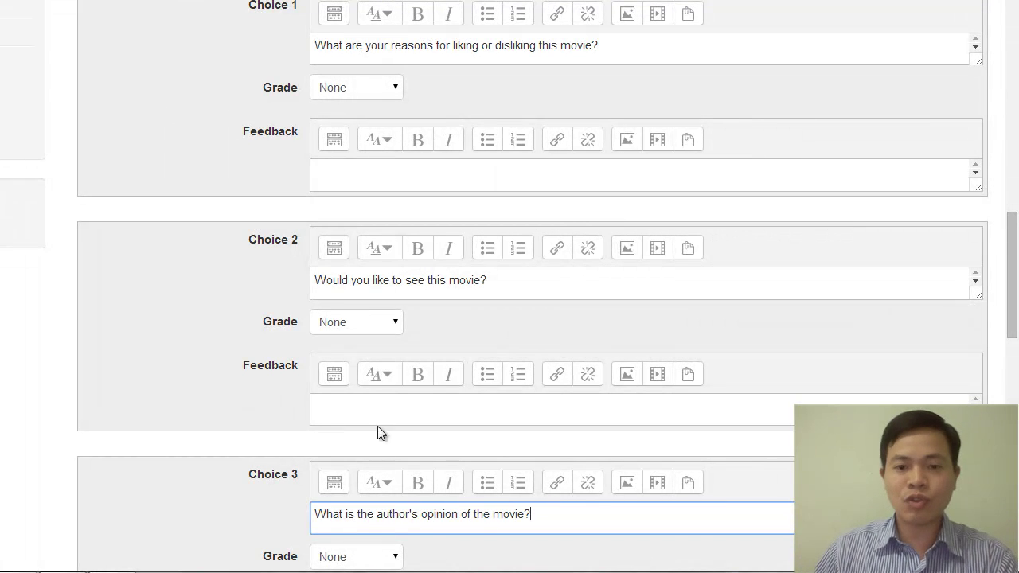
scroll(263, 360, down, 2)
scroll(263, 360, up, 6)
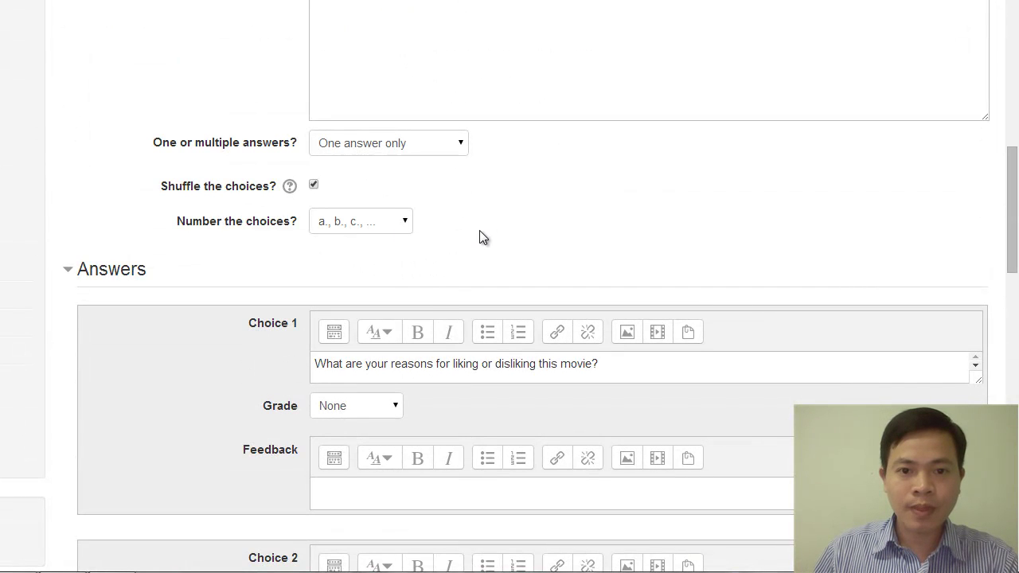
click(391, 144)
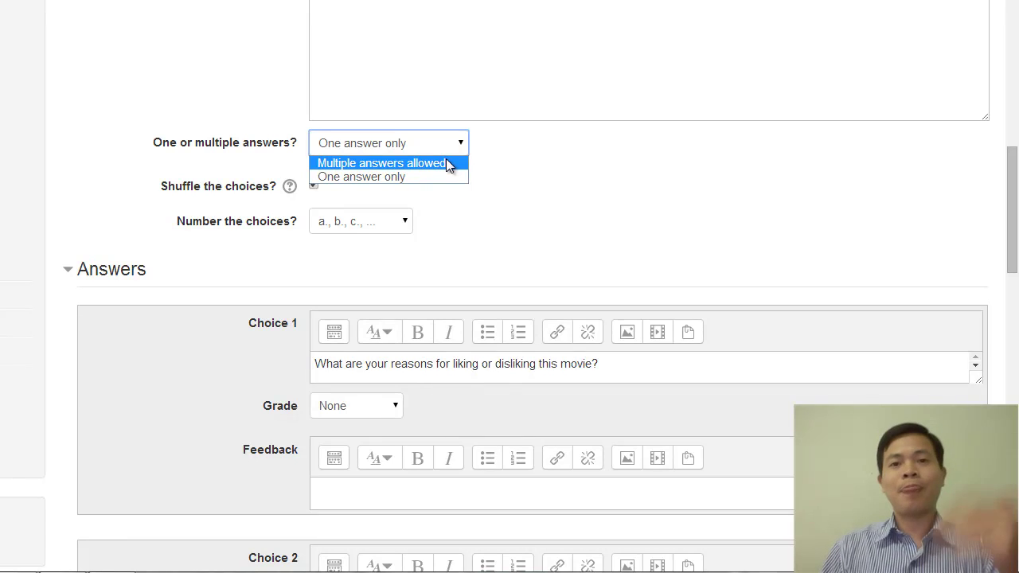
click(395, 176)
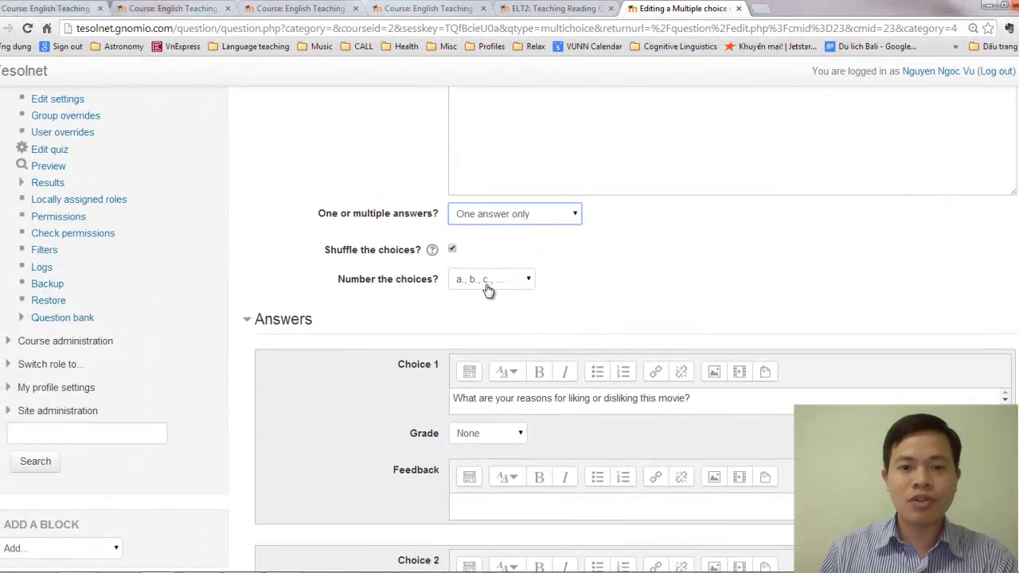
click(488, 288)
click(625, 271)
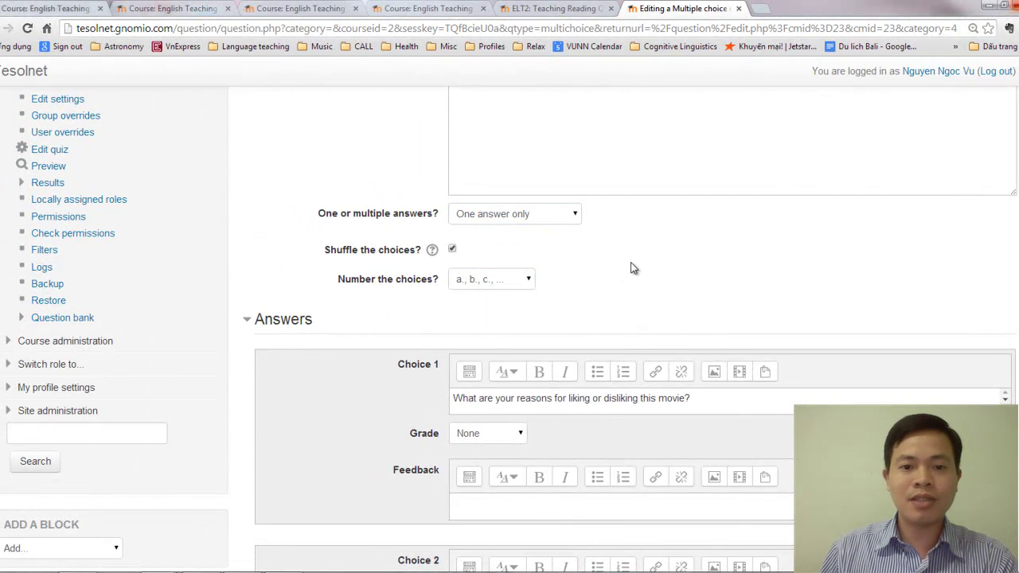
scroll(640, 262, down, 1)
scroll(639, 258, down, 1)
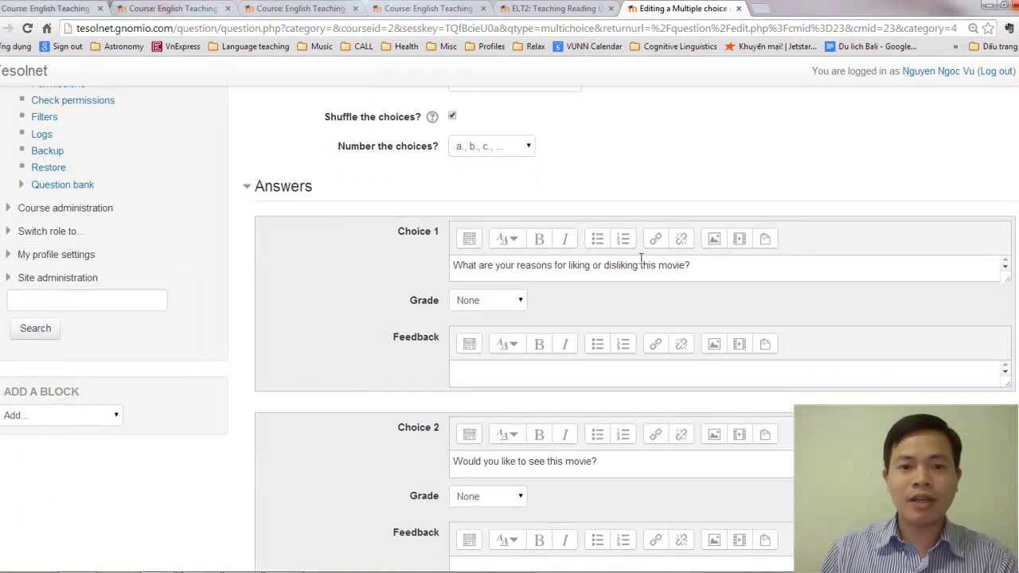
scroll(641, 259, down, 2)
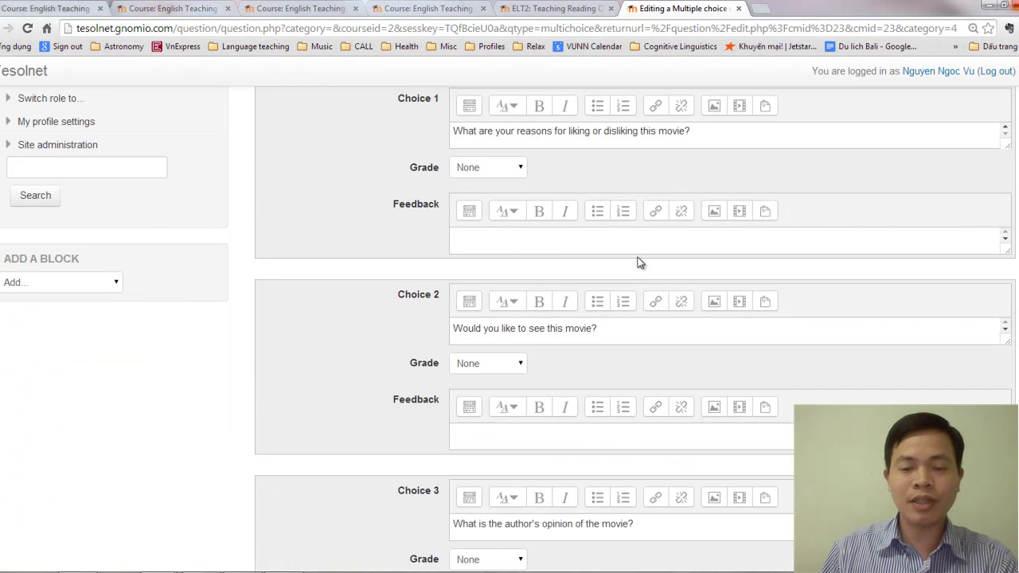
scroll(640, 263, down, 1)
scroll(640, 263, up, 1)
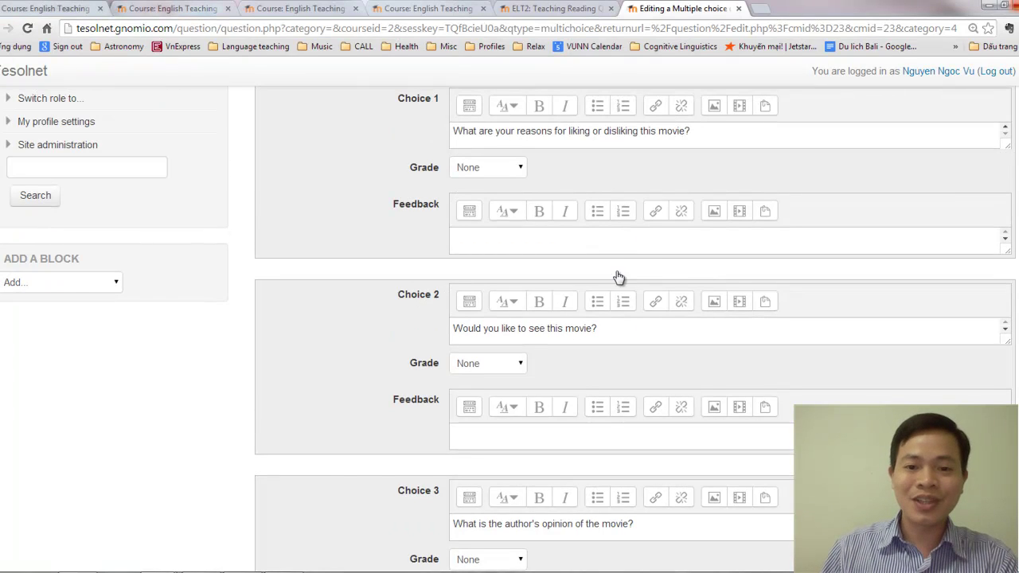
Set the grade of Choice 2 to 100%
click(503, 366)
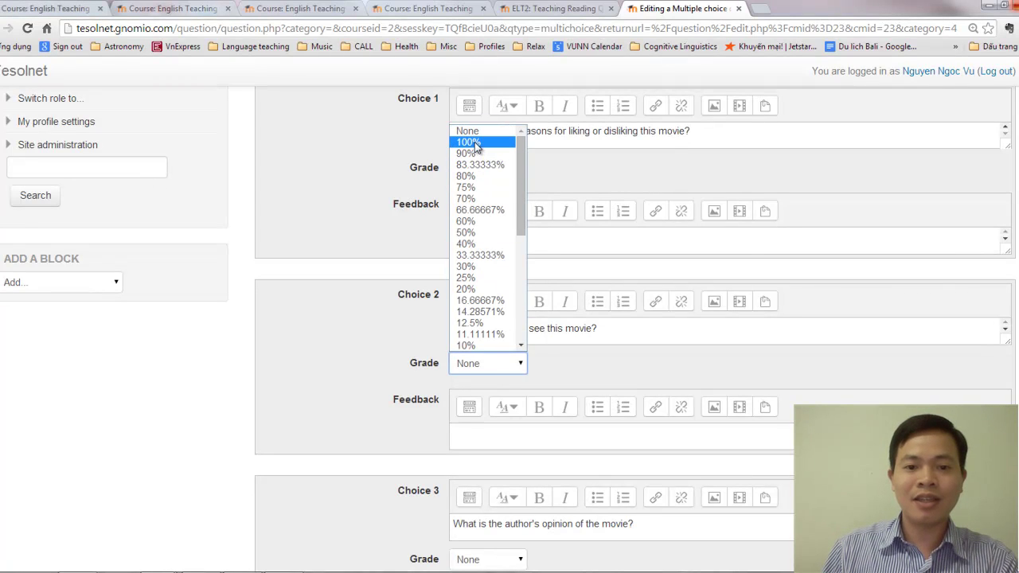
click(469, 143)
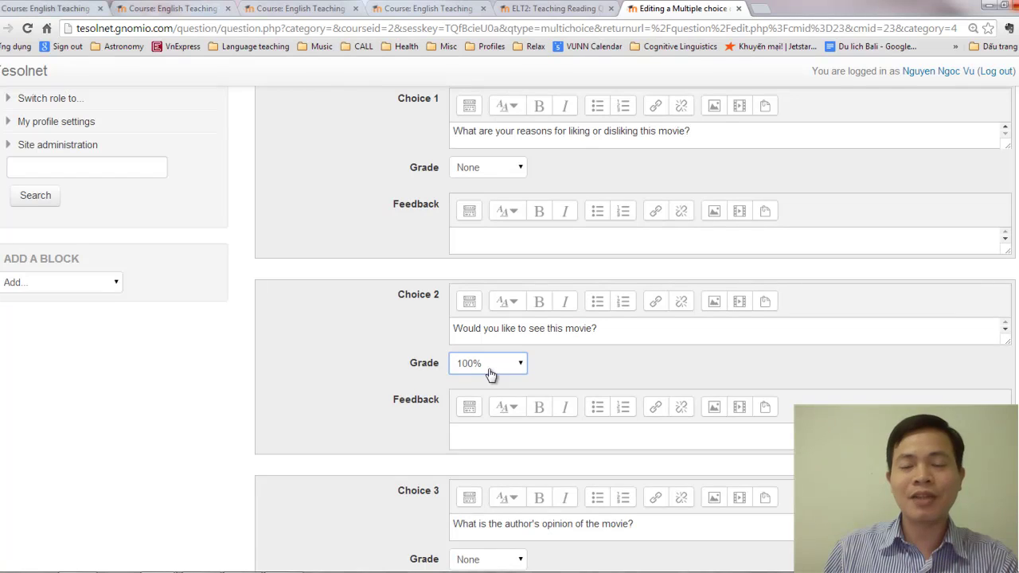
scroll(487, 386, down, 3)
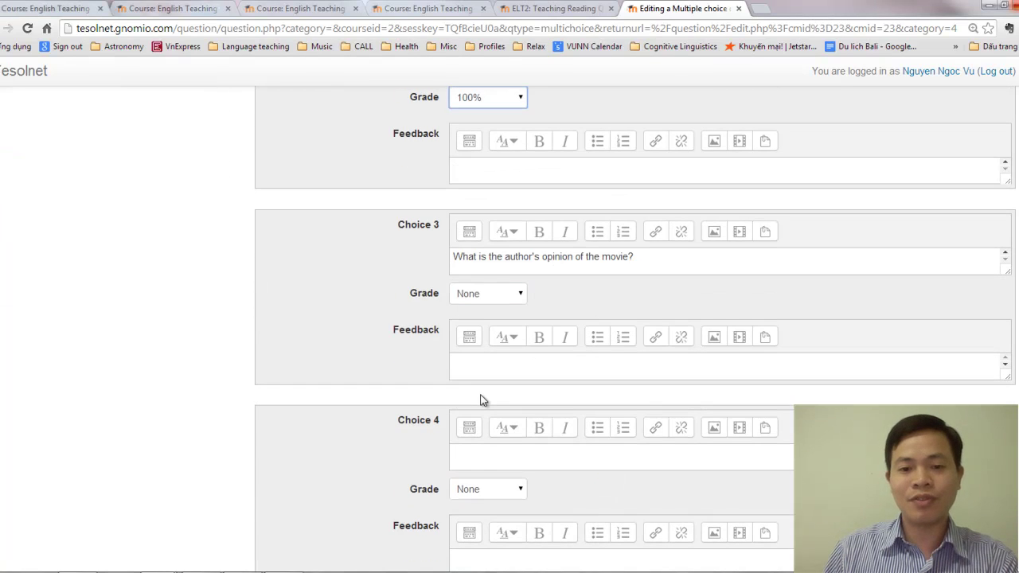
scroll(481, 400, down, 5)
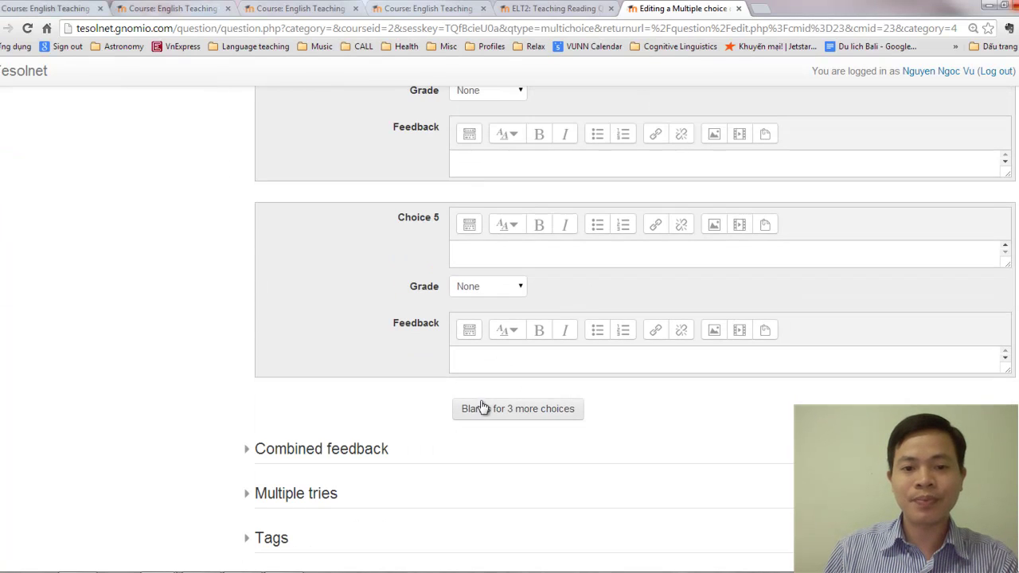
scroll(450, 449, down, 1)
scroll(450, 449, up, 12)
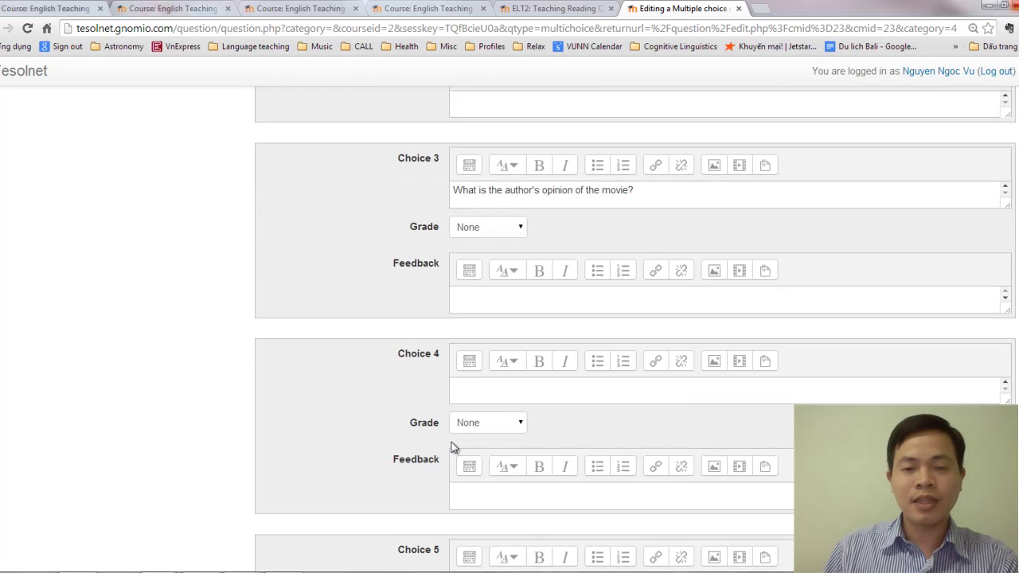
scroll(454, 447, down, 13)
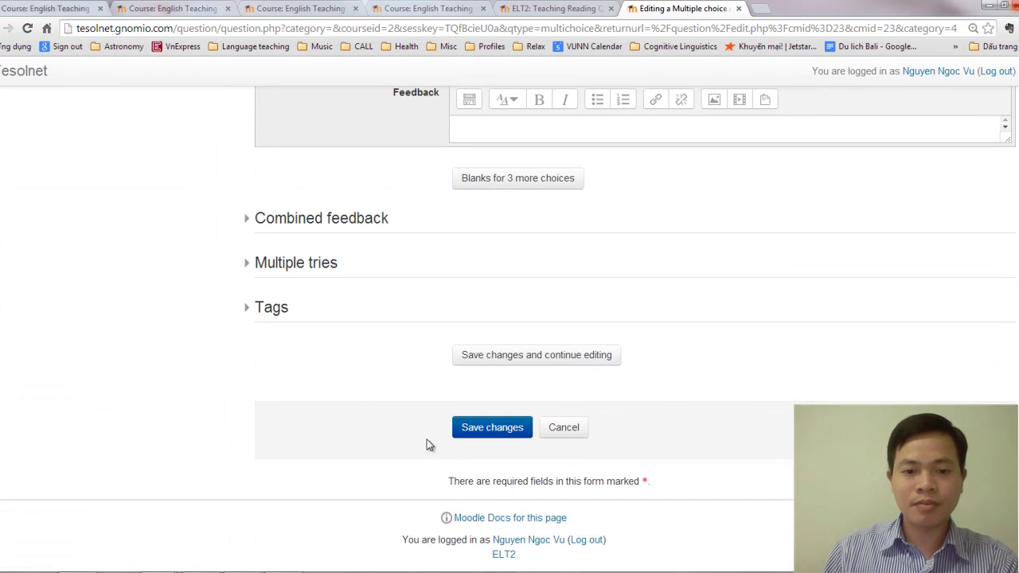
click(297, 266)
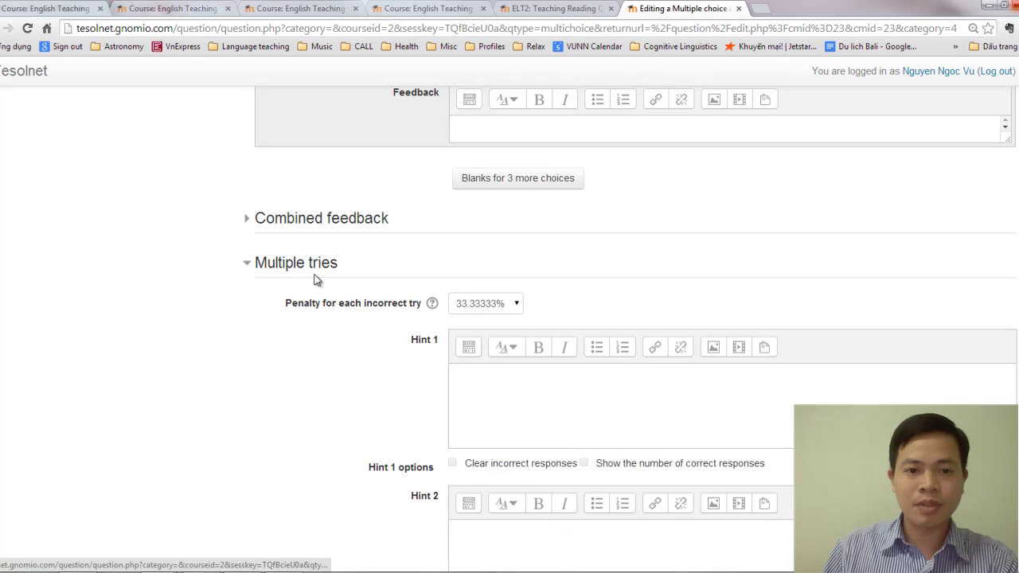
click(301, 267)
click(316, 227)
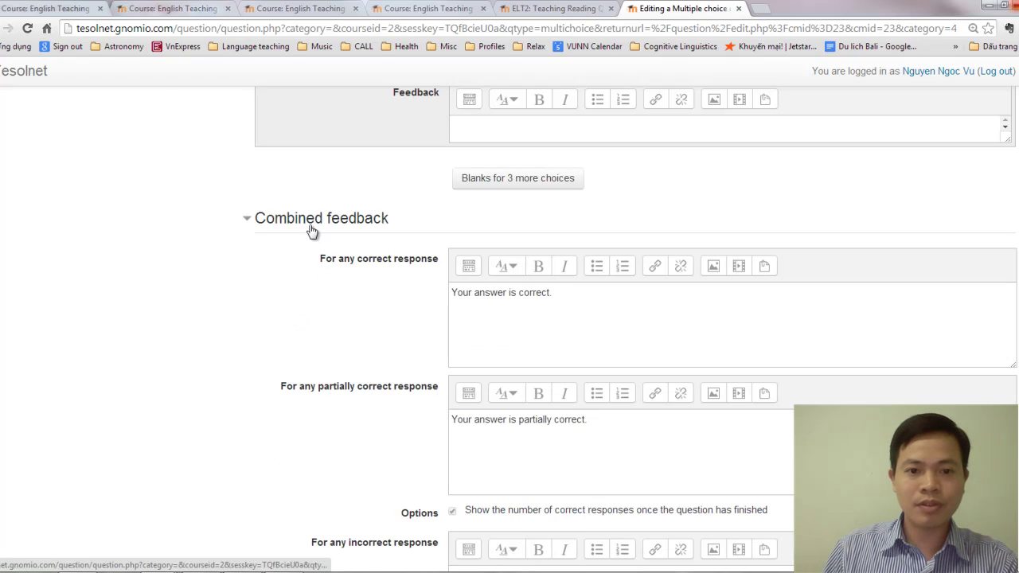
click(312, 230)
click(278, 307)
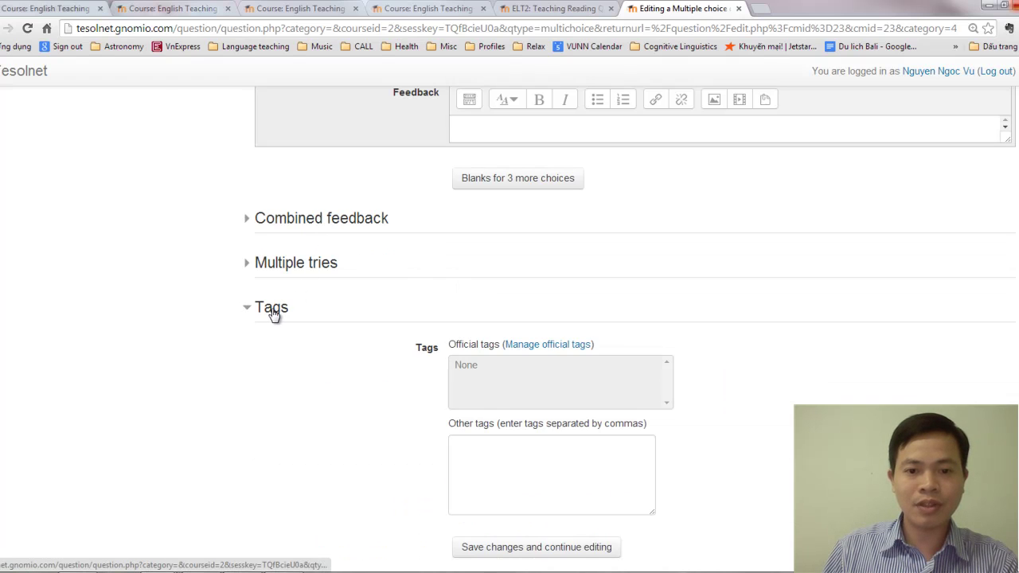
click(273, 312)
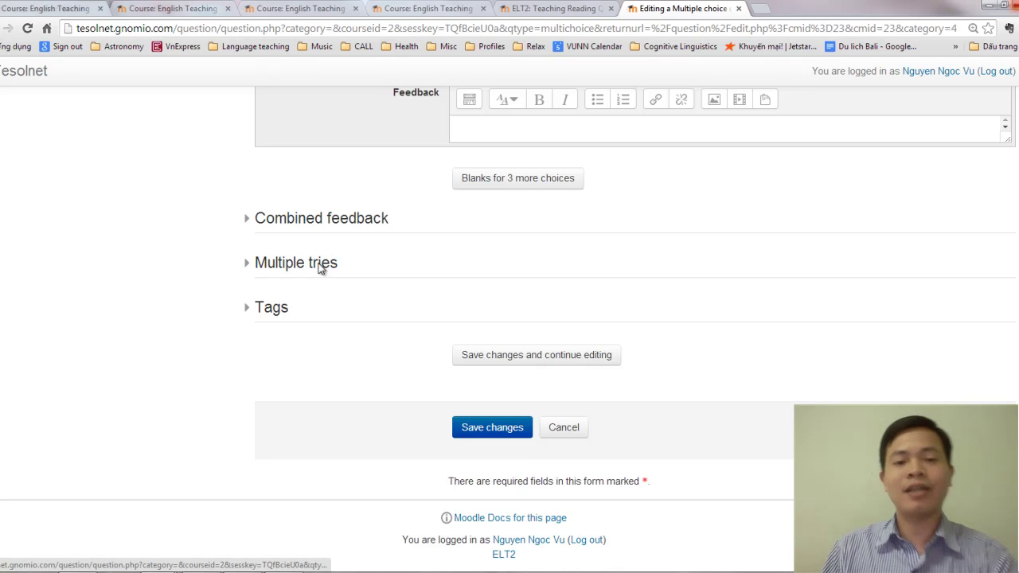
scroll(368, 296, up, 10)
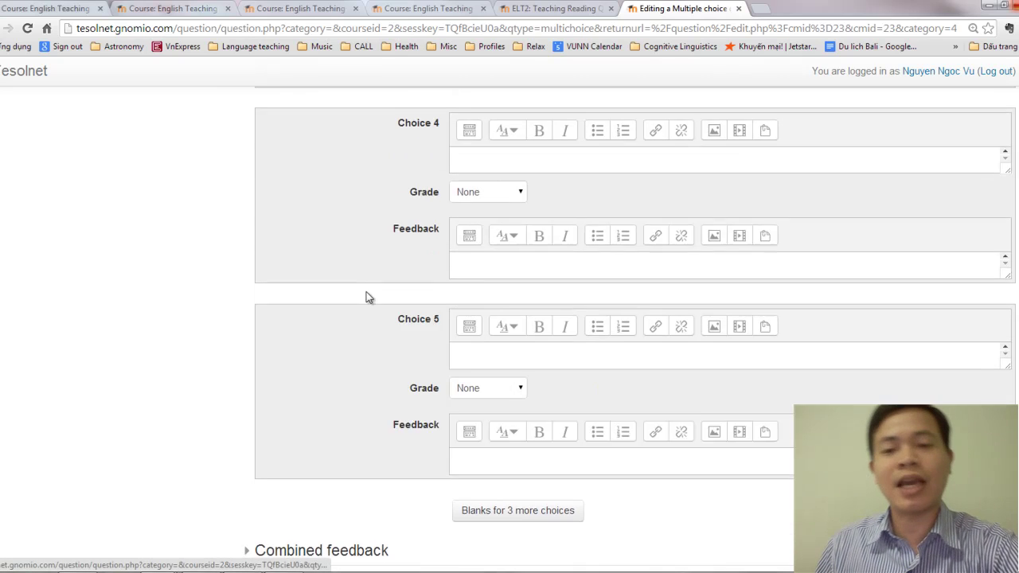
scroll(369, 300, up, 6)
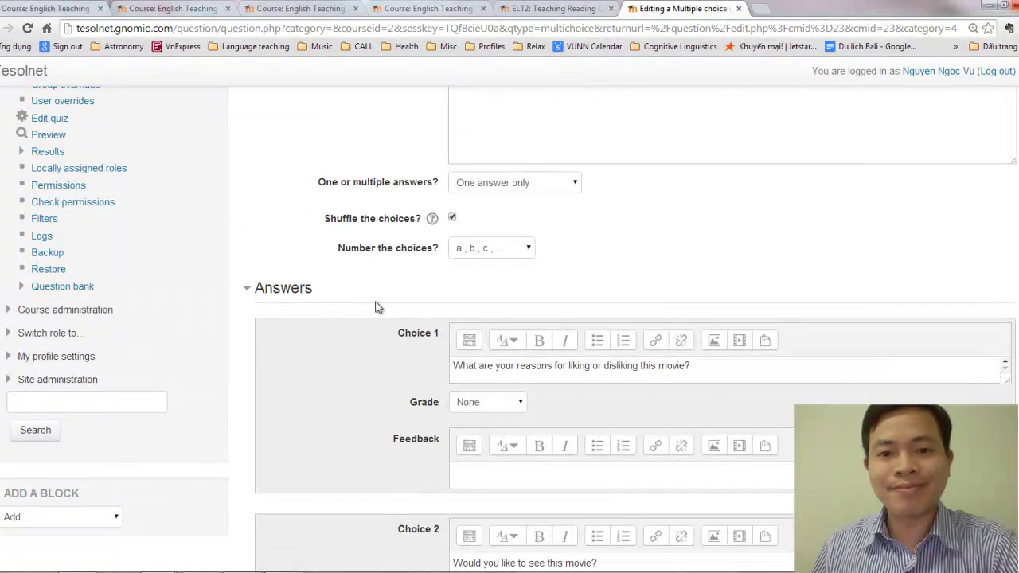
scroll(581, 267, up, 5)
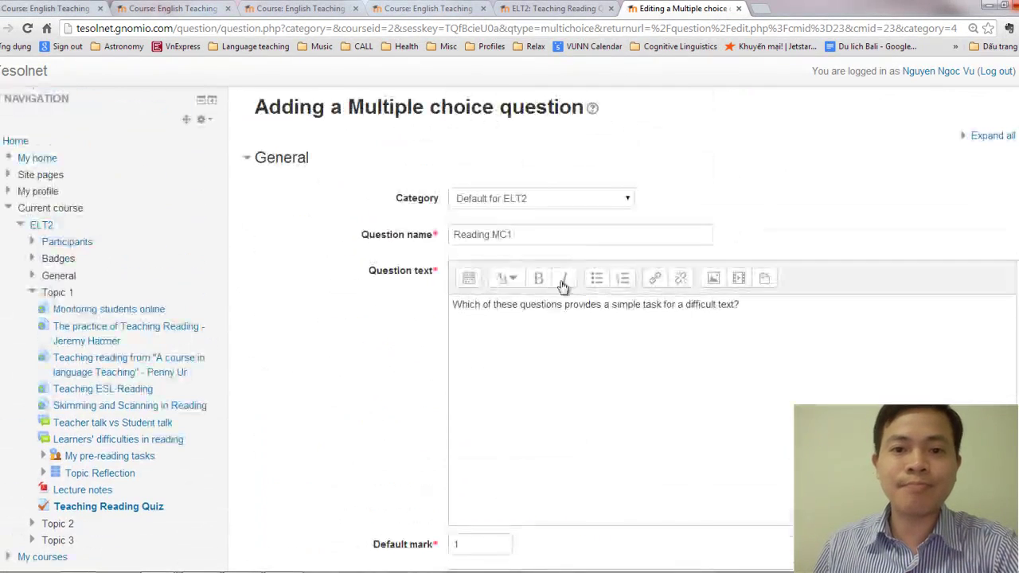
click(760, 311)
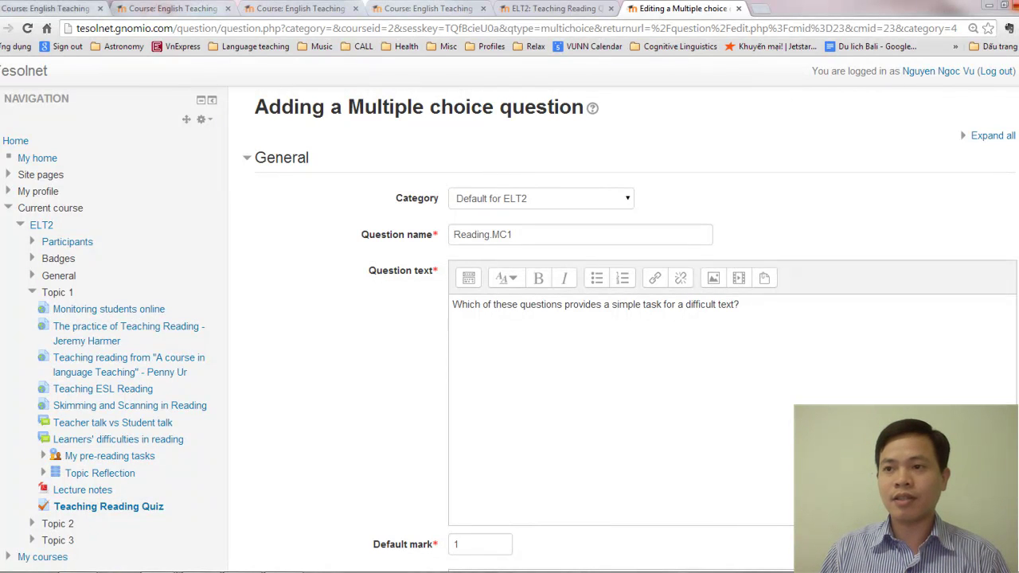
key(alt+Tab)
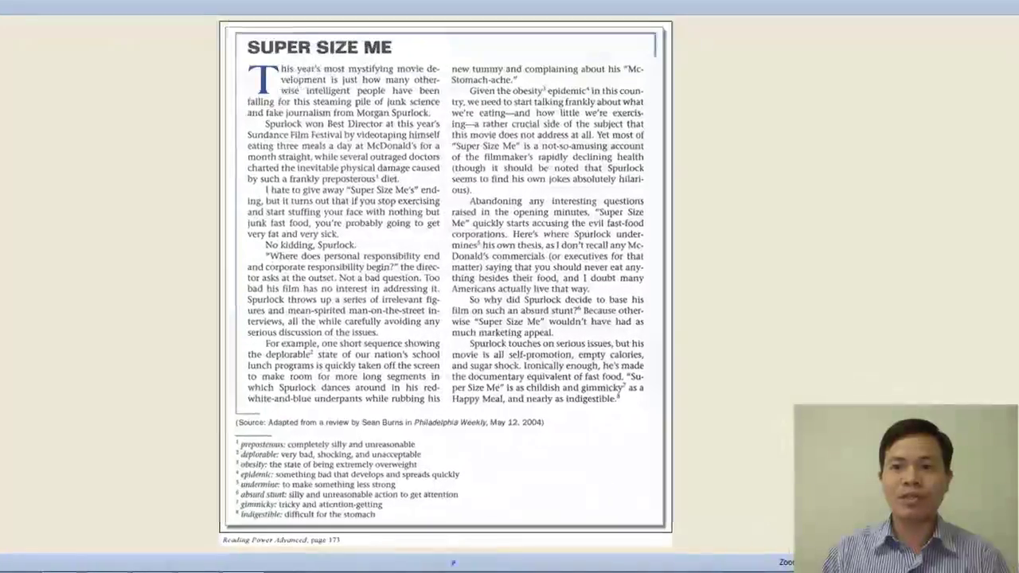
key(alt+Tab)
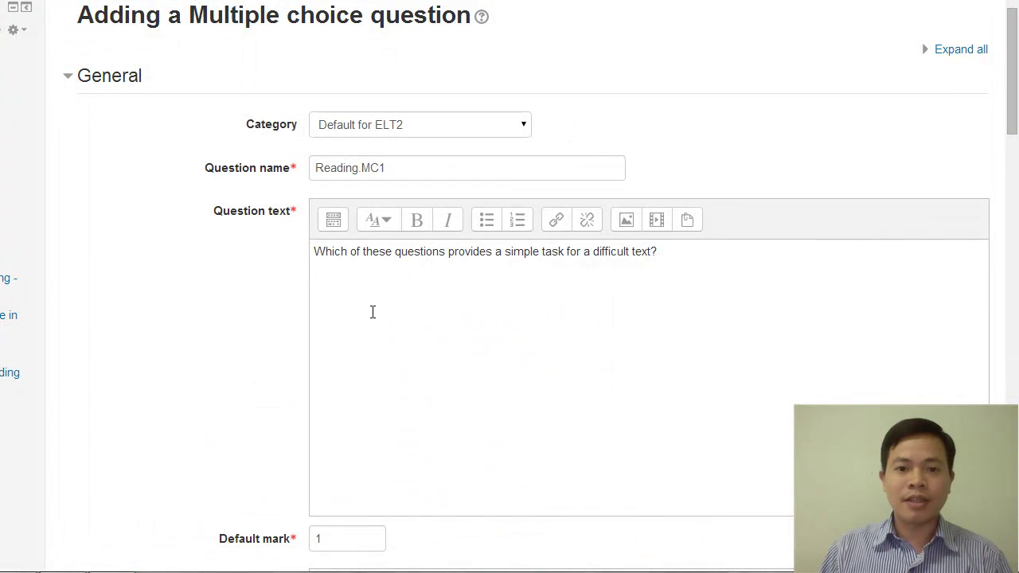
click(457, 295)
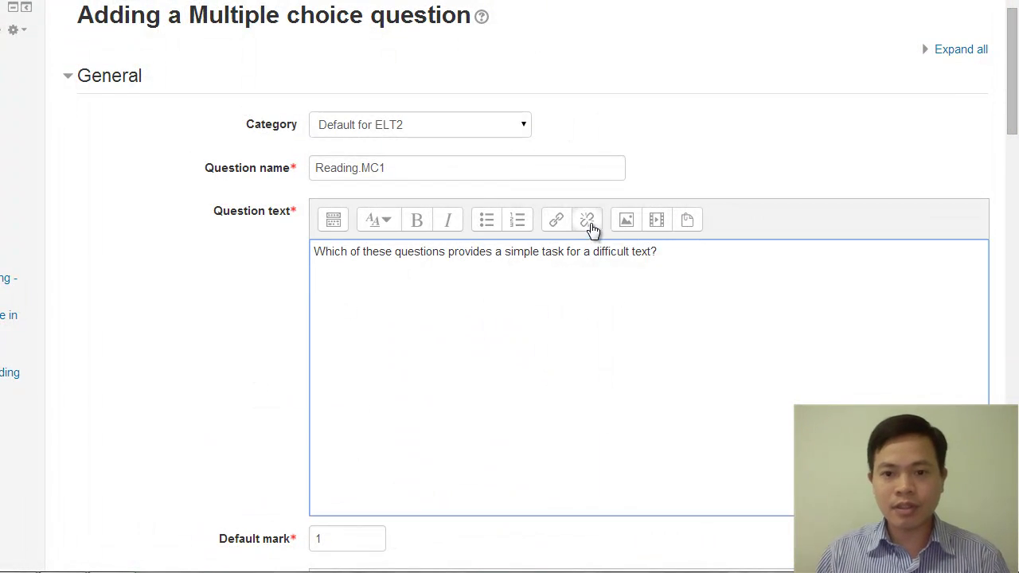
Upload the D4 picture from the Pictures library through Insert image's file uploader
click(626, 223)
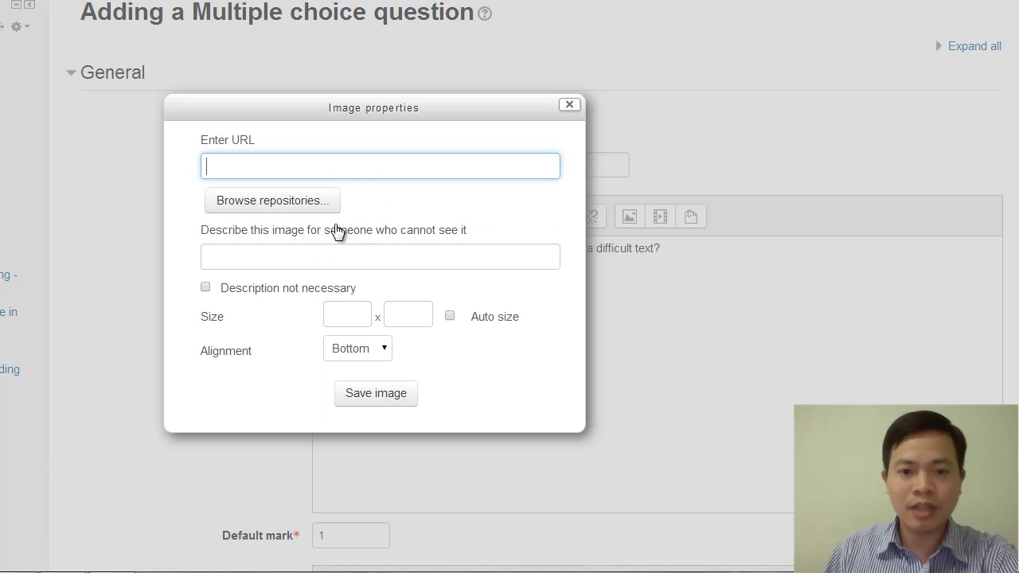
click(258, 204)
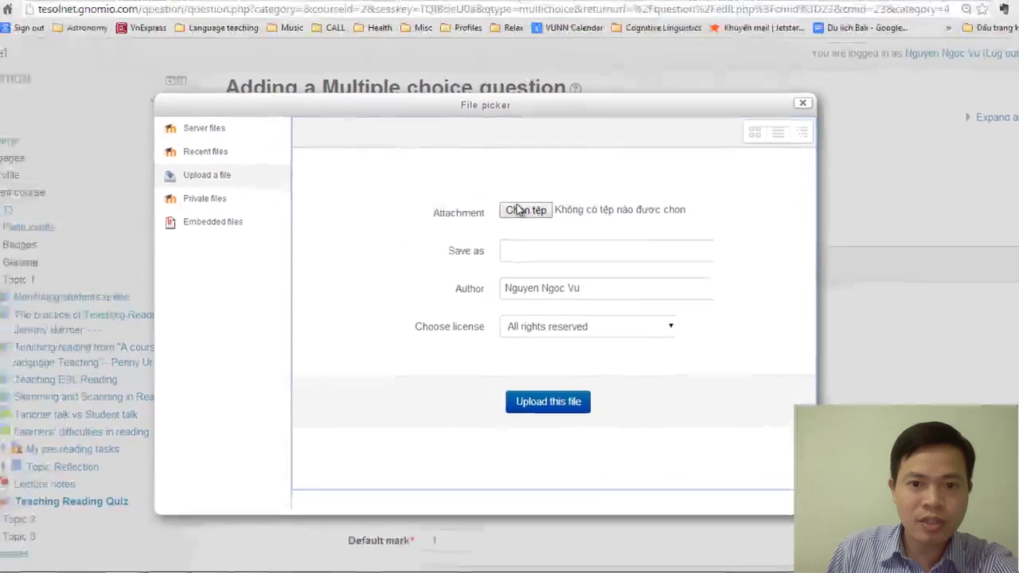
click(427, 153)
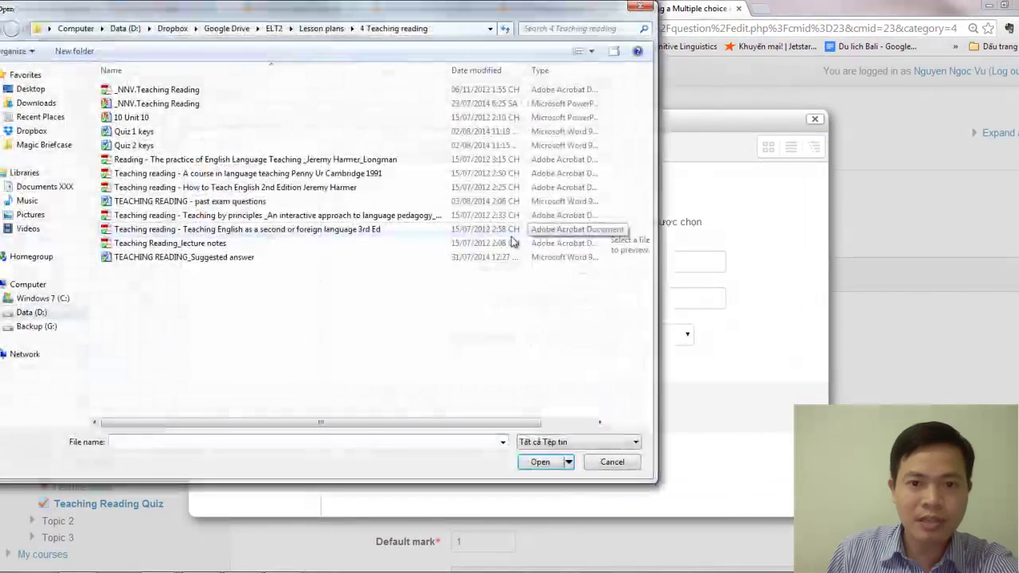
click(32, 216)
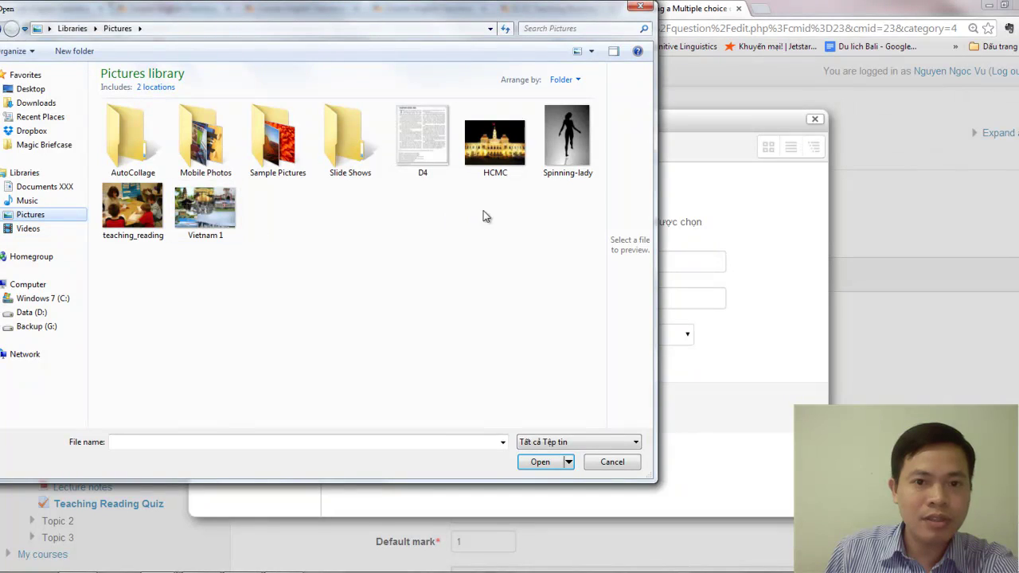
click(430, 132)
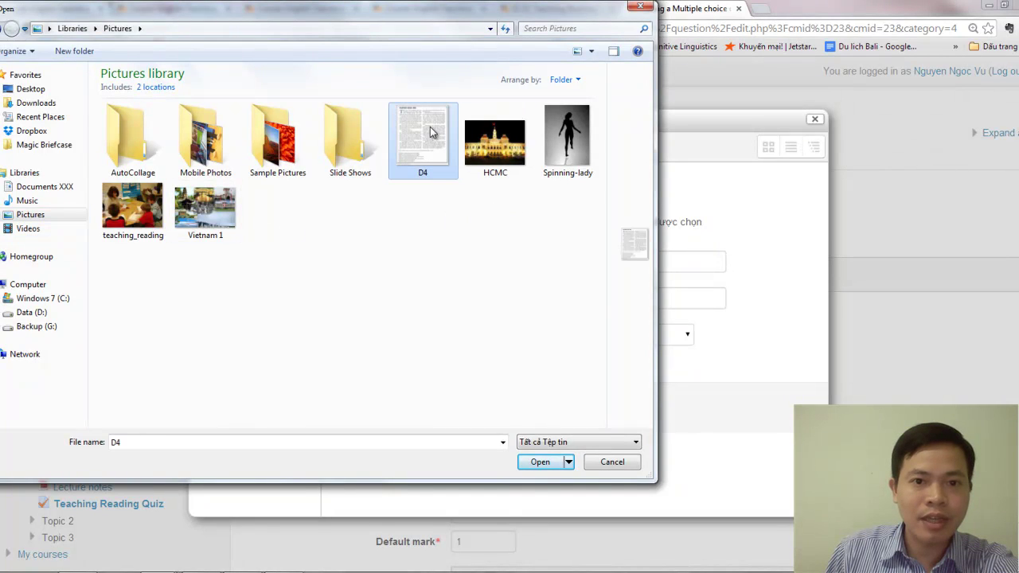
click(540, 463)
click(557, 411)
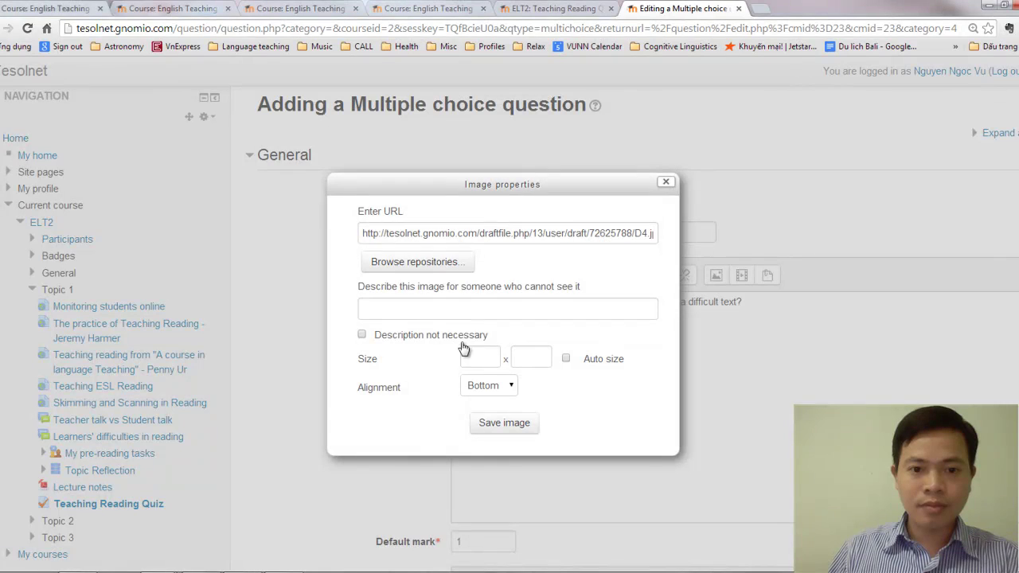
Give the image the description 'd4' and attempt to save it
click(424, 307)
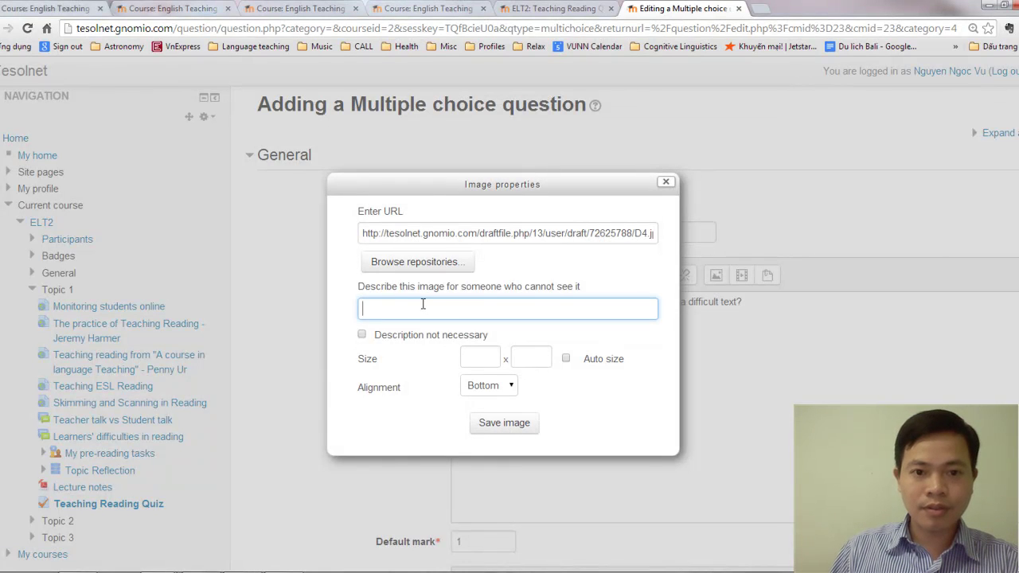
click(503, 423)
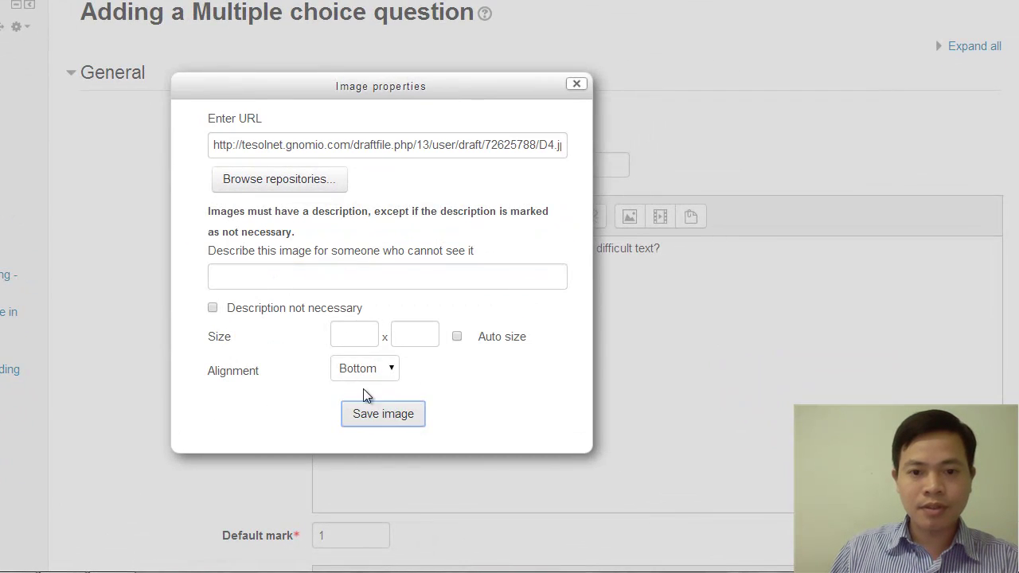
click(285, 276)
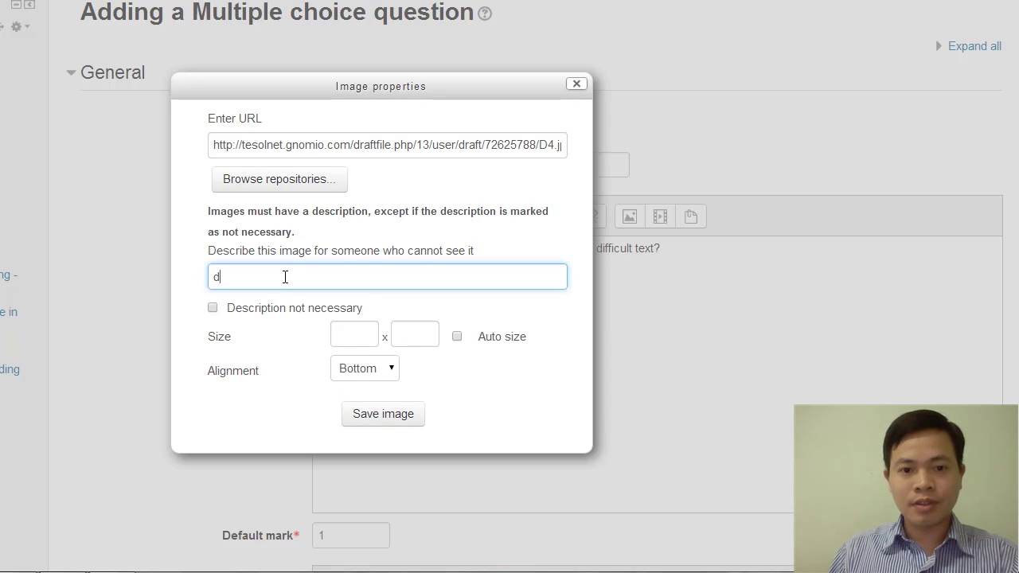
text(d4)
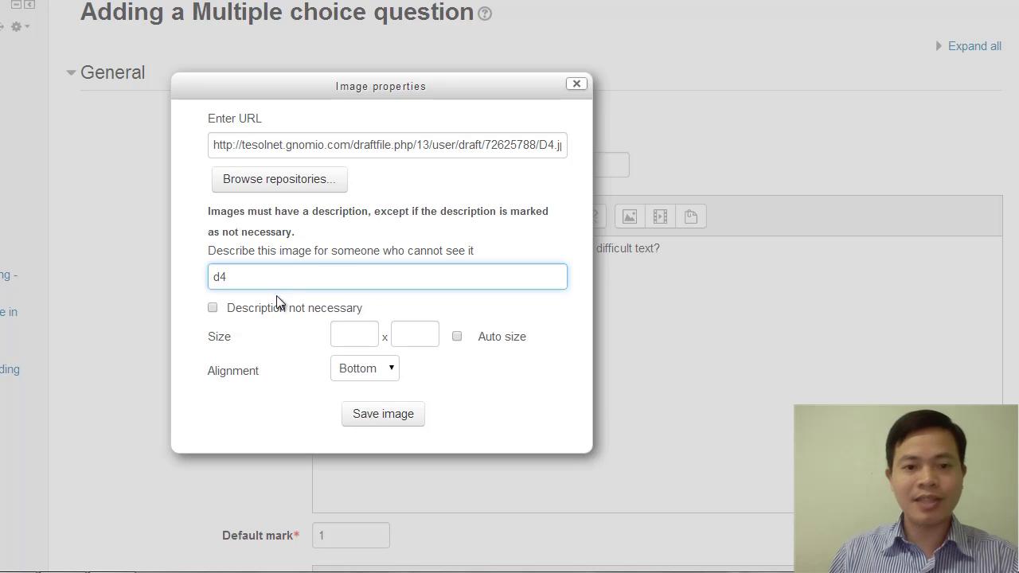
click(399, 417)
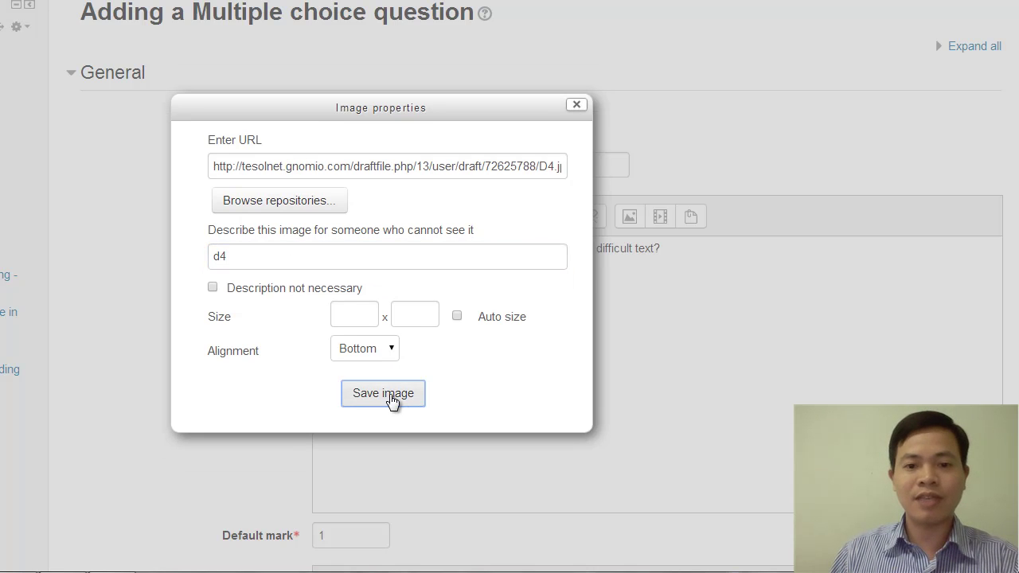
click(391, 398)
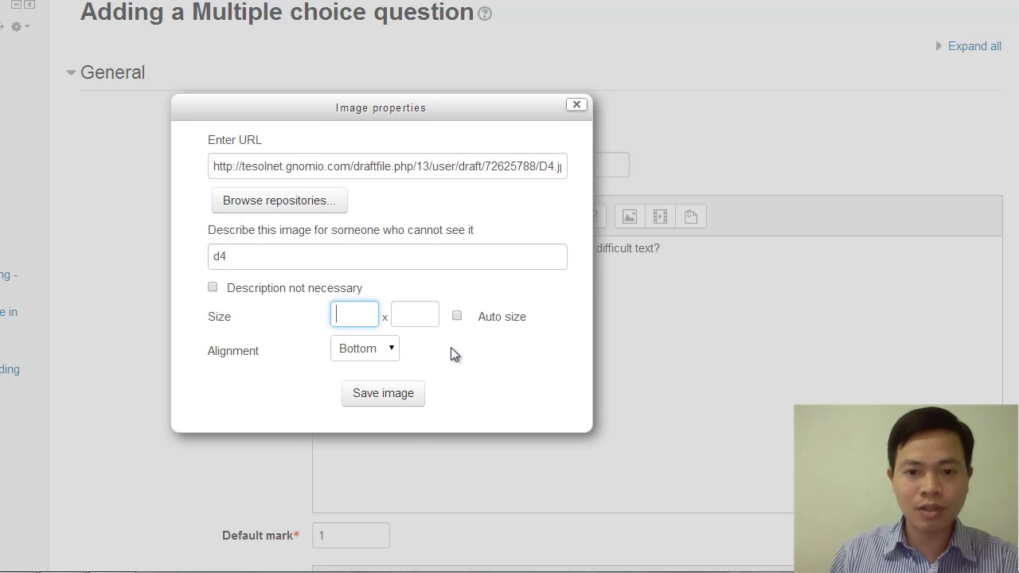
Set auto size and 'Description not necessary', inserting the 620 x 720 D4 image into the question text
click(457, 316)
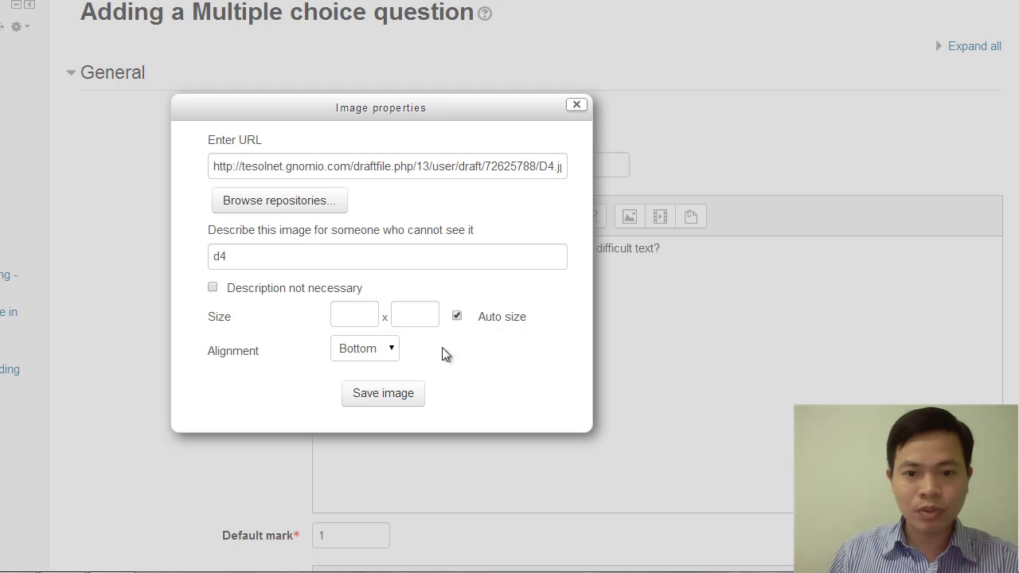
click(378, 403)
click(213, 288)
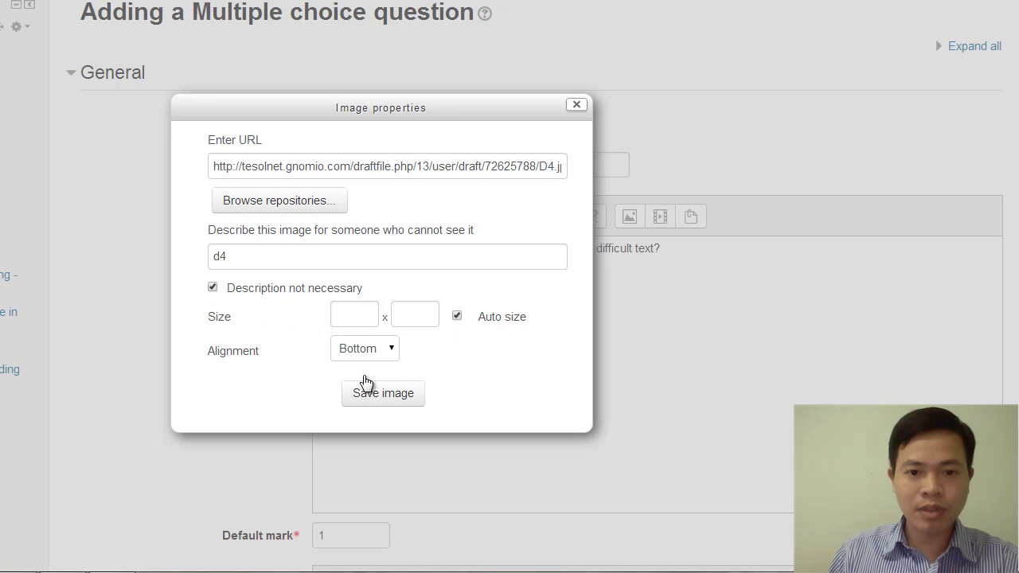
click(379, 403)
click(382, 405)
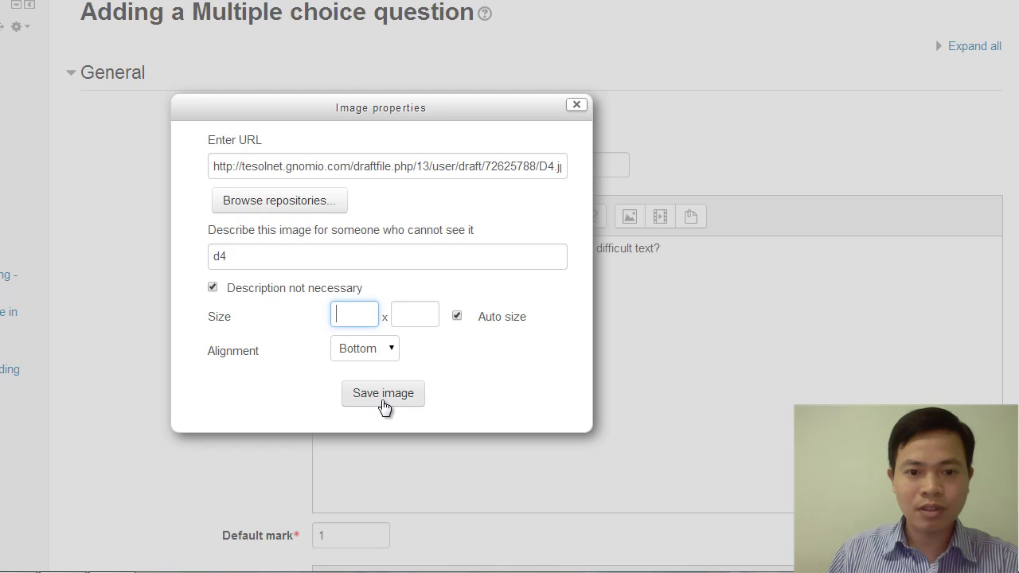
click(384, 406)
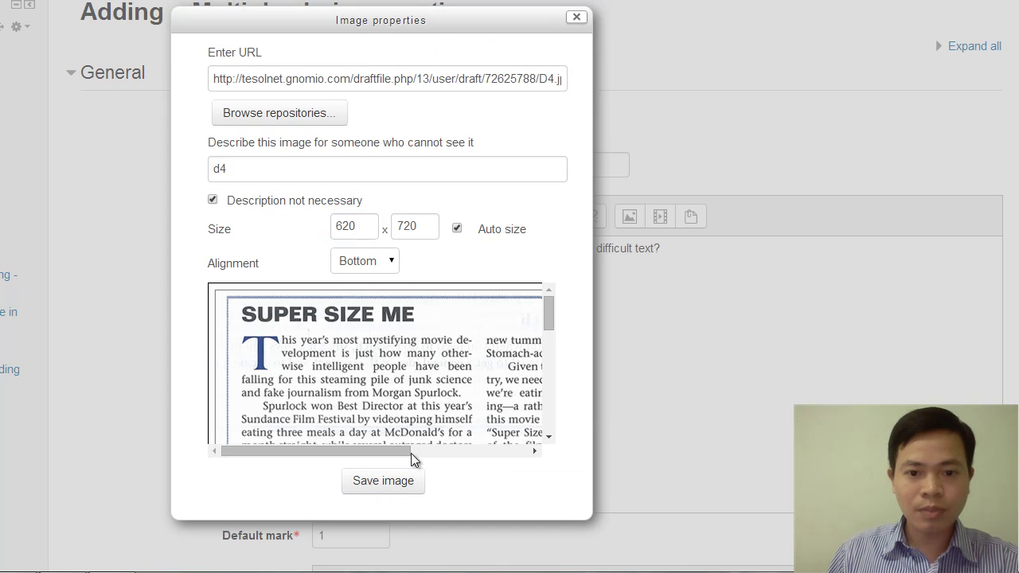
drag(386, 451, 547, 442)
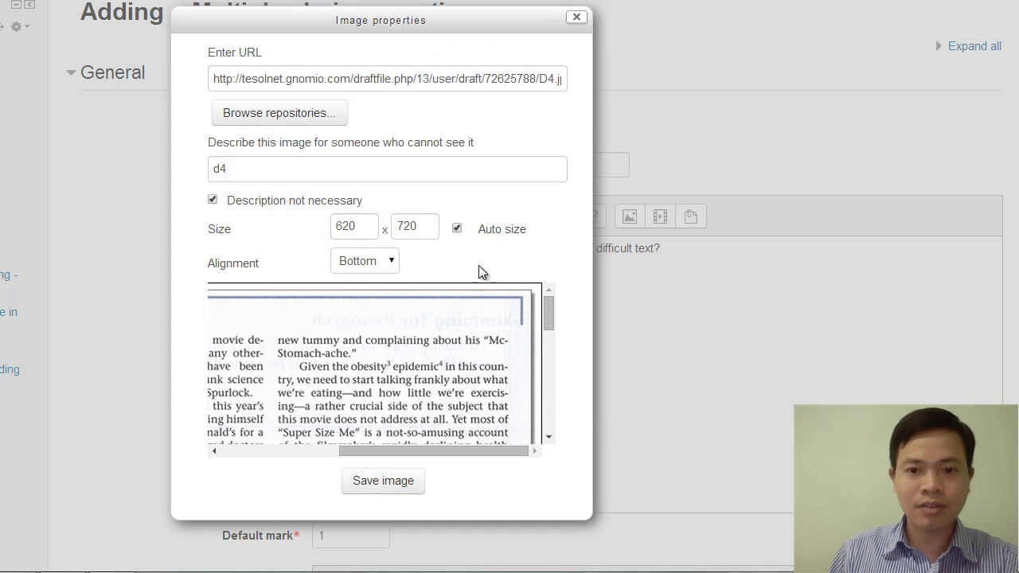
click(395, 483)
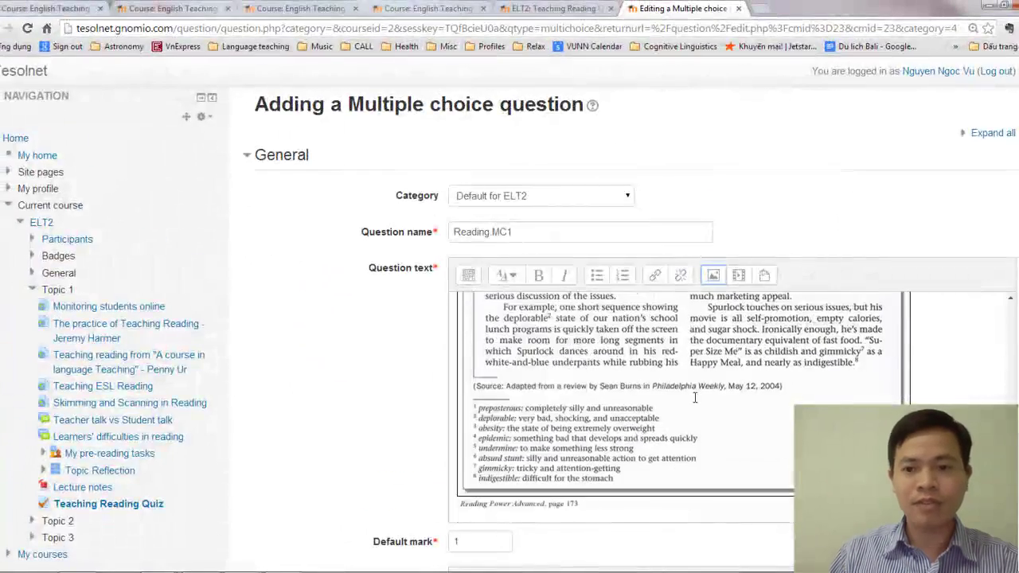
Save the Reading.MC1 question with Save changes at the bottom of the form
scroll(695, 396, down, 19)
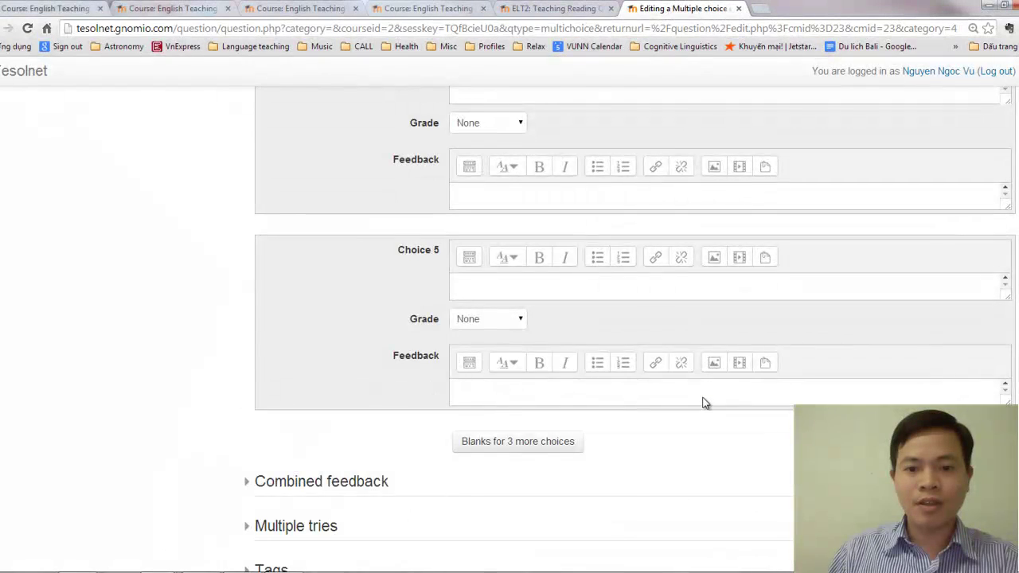
scroll(703, 404, down, 3)
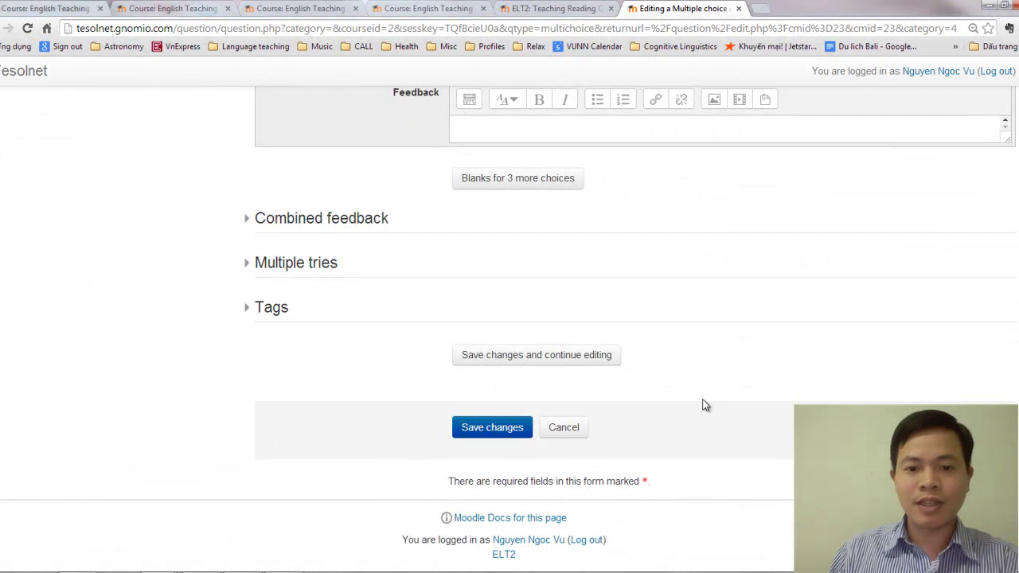
click(496, 428)
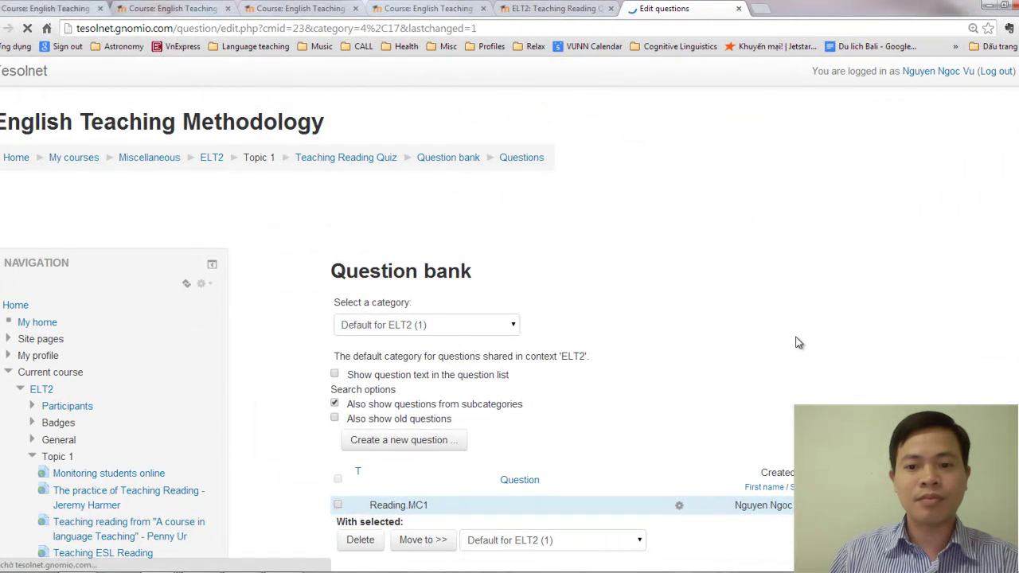
Choose 'Create a new question ...' in the ELT2 question bank to add a second question
scroll(797, 342, down, 3)
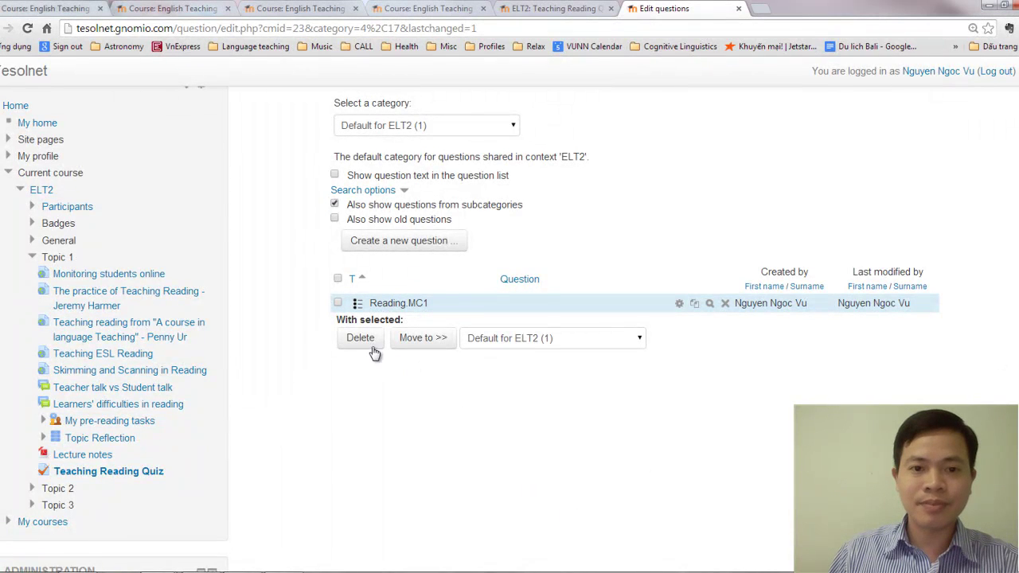
click(410, 240)
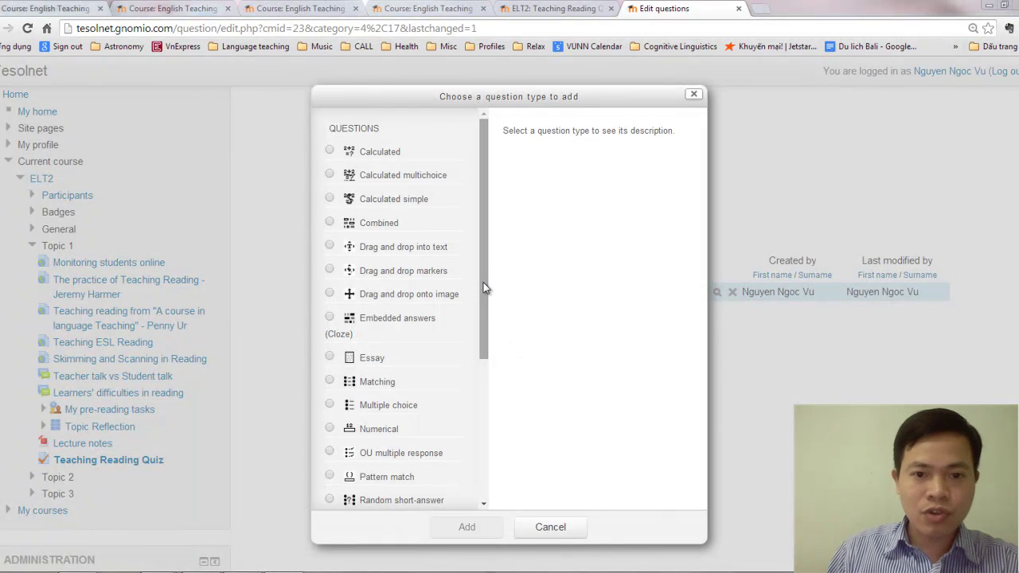
Select True/False in the question type list and add it
drag(483, 288, 482, 348)
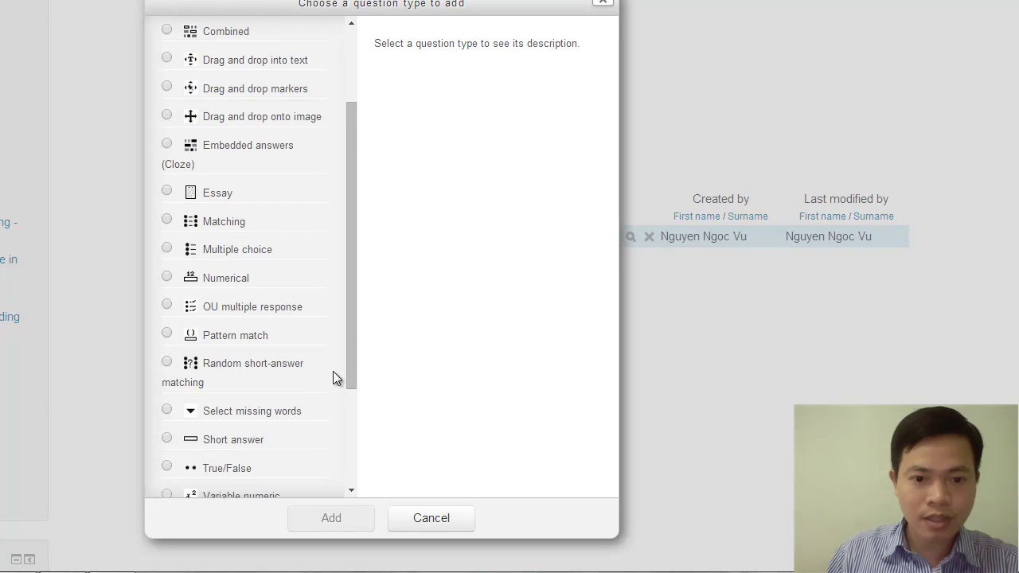
drag(355, 336, 353, 412)
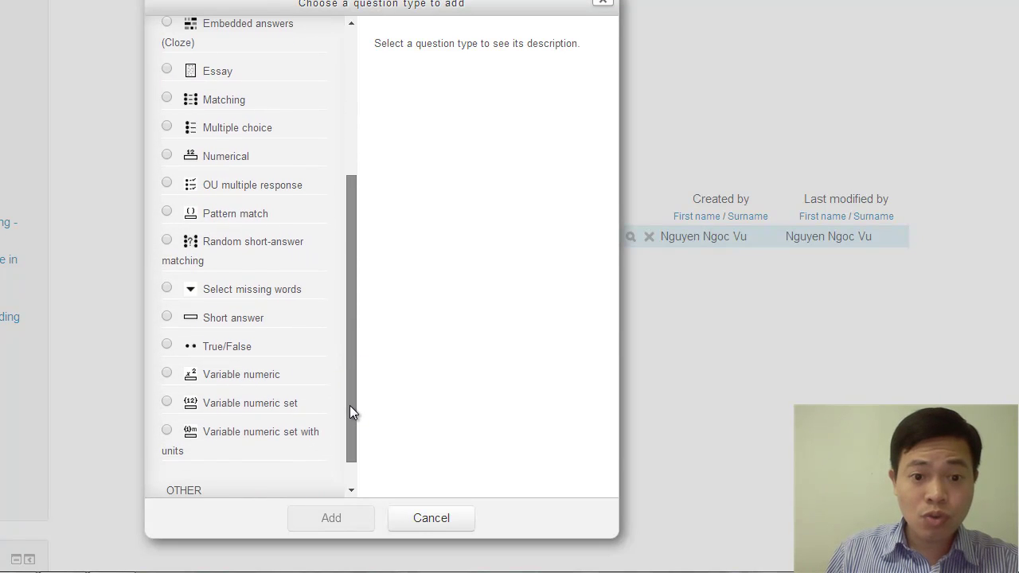
click(166, 348)
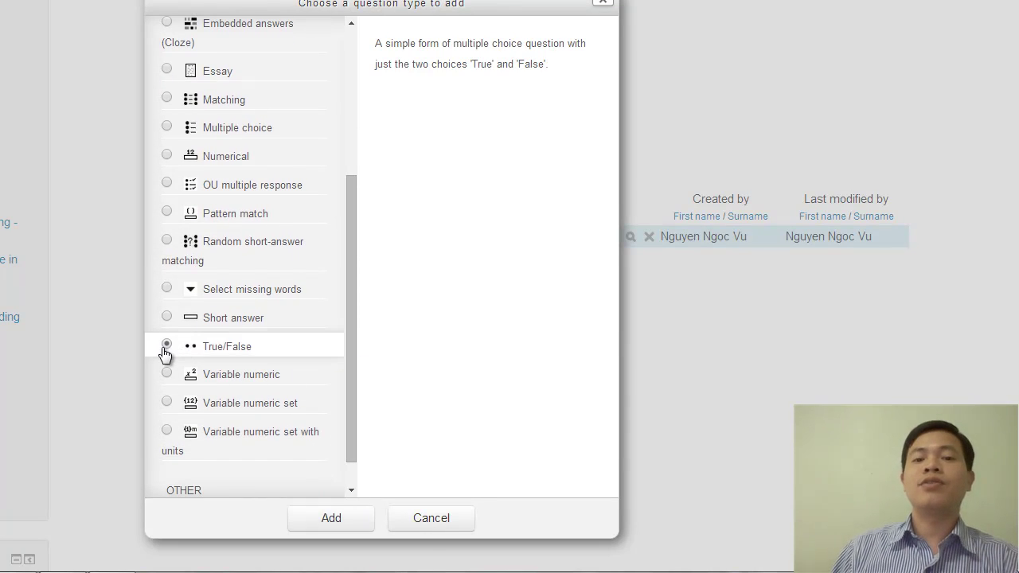
click(334, 518)
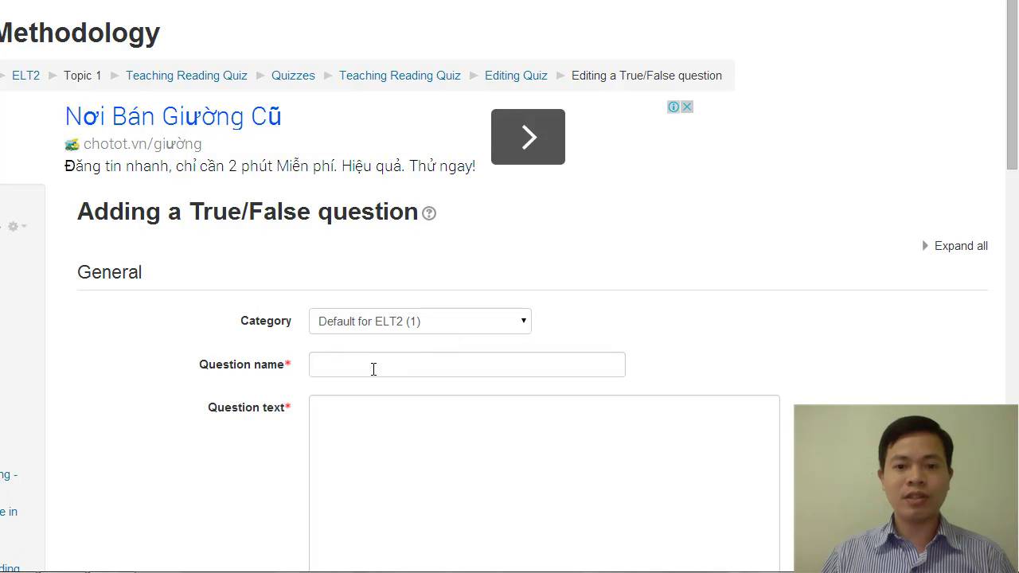
Name the new True/False question 'Reading.TF2'
click(374, 369)
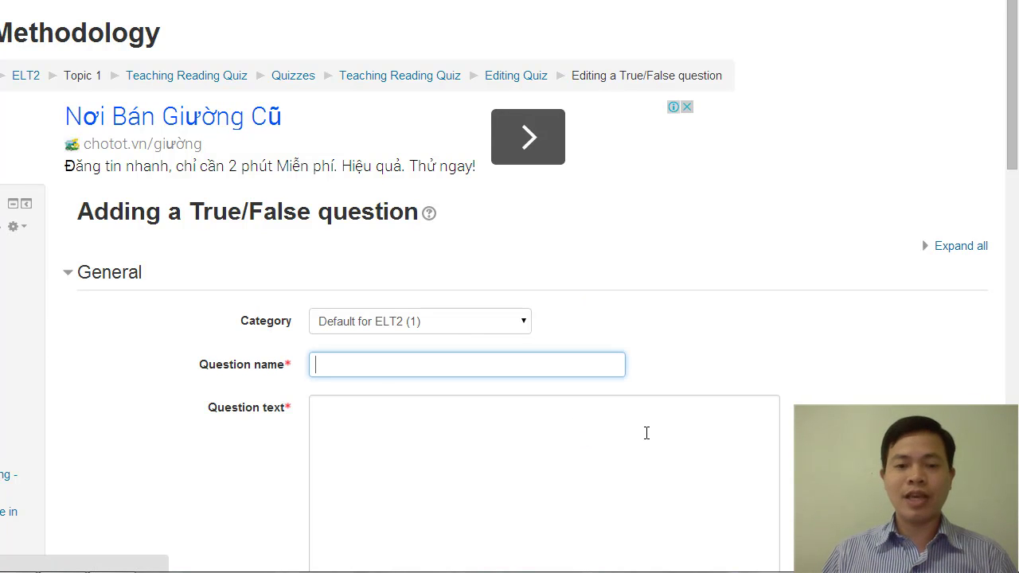
text(Read)
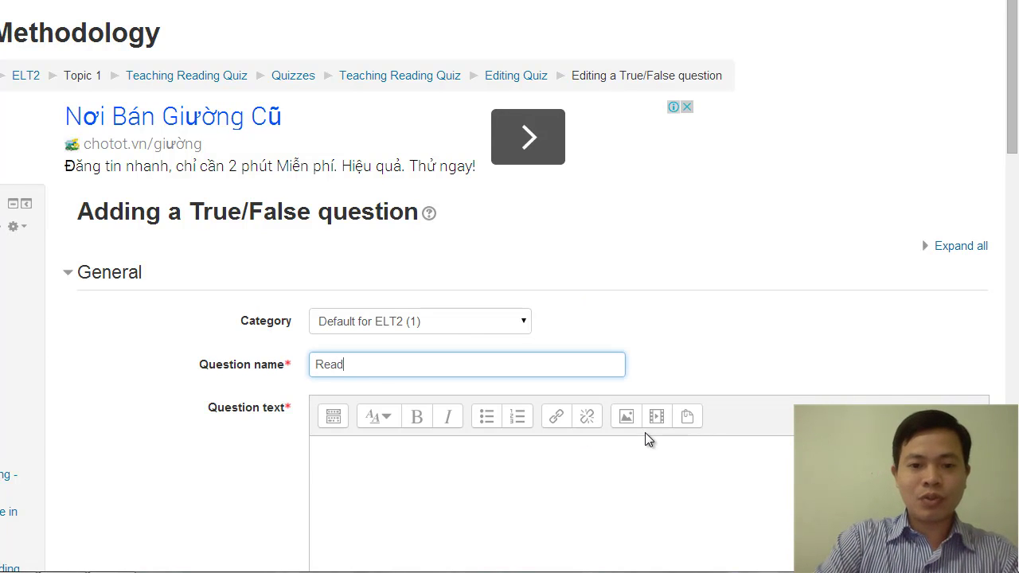
text(ing.TF)
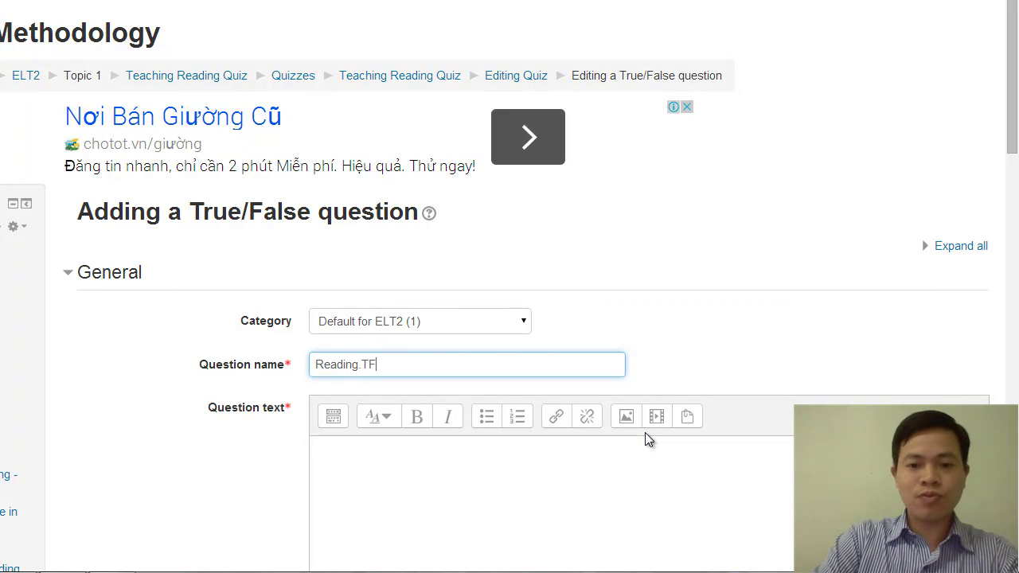
text(2)
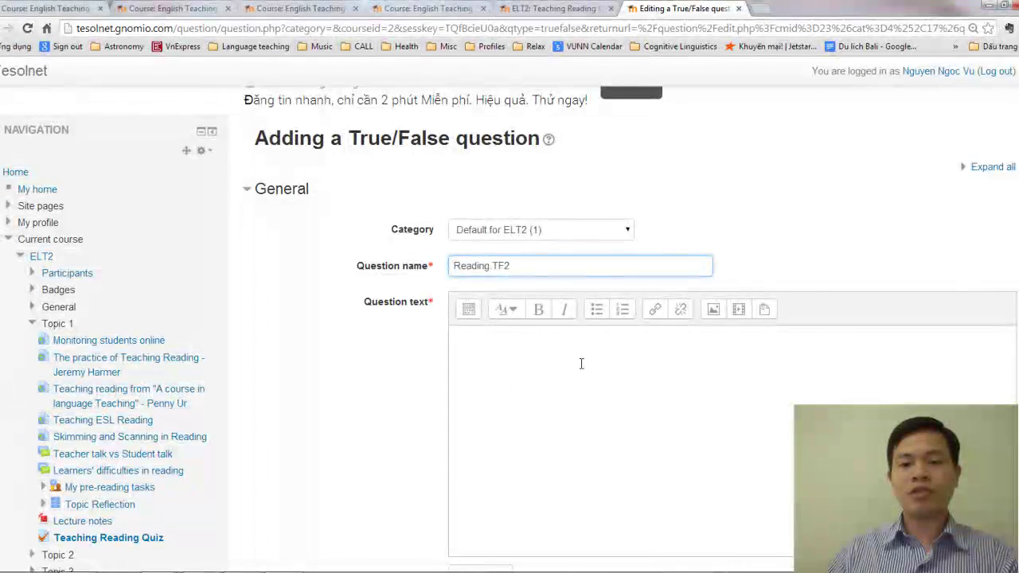
scroll(585, 342, down, 1)
Enter the question text 'Reading tasks should be done in the order of first general and then specific understanding'
click(593, 334)
scroll(716, 359, down, 2)
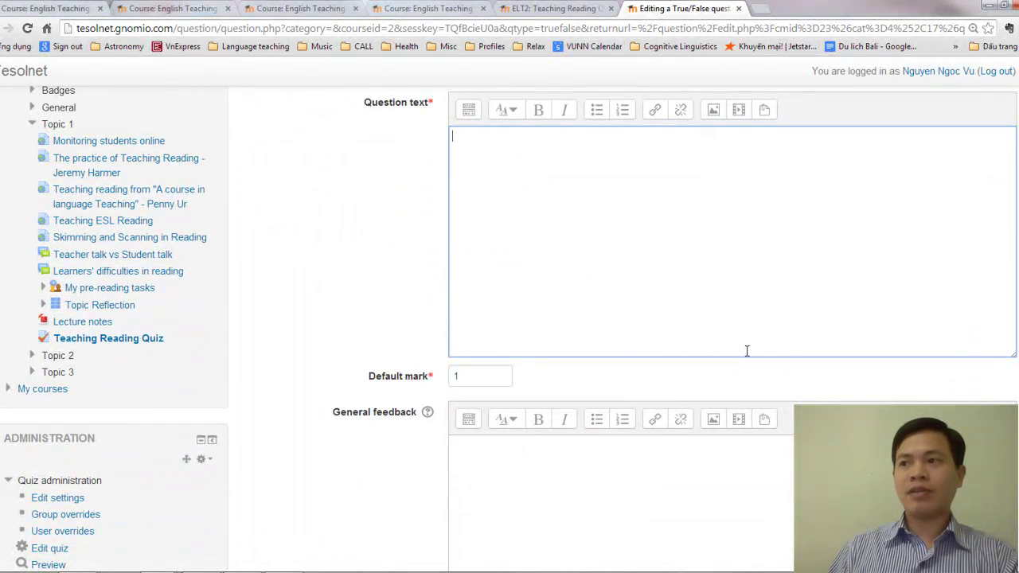
text(Reading)
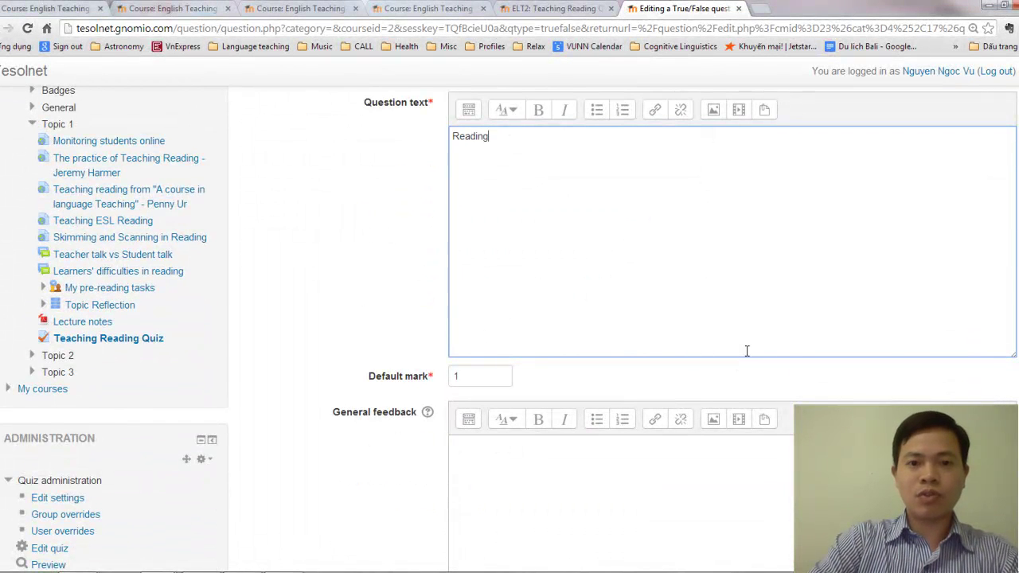
text( task)
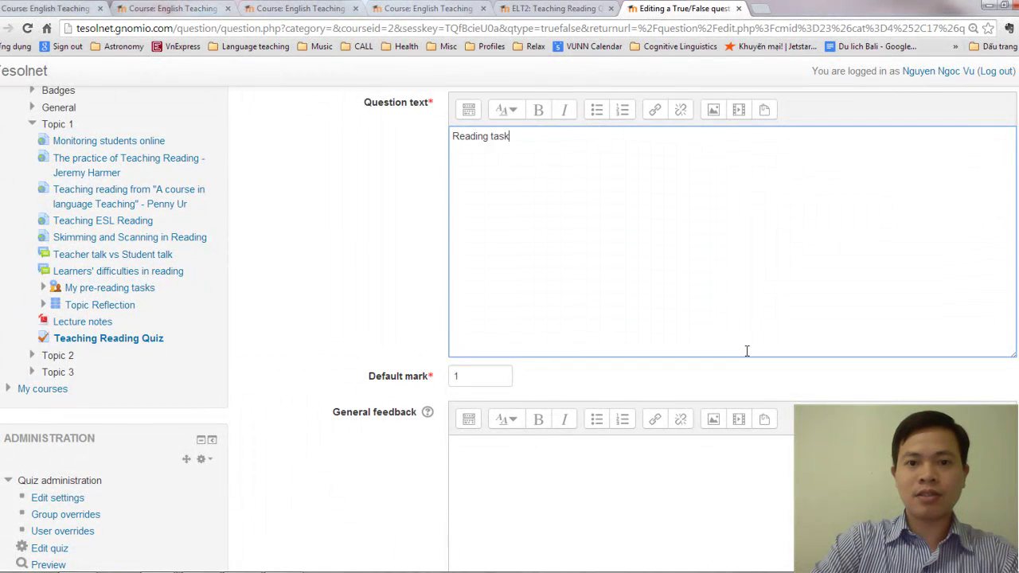
text(s should be)
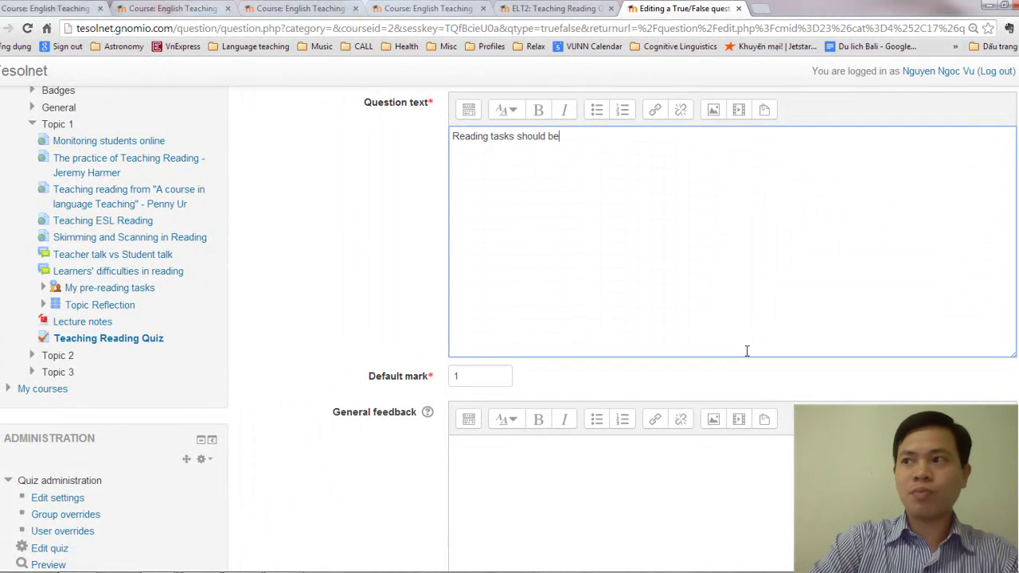
text( done )
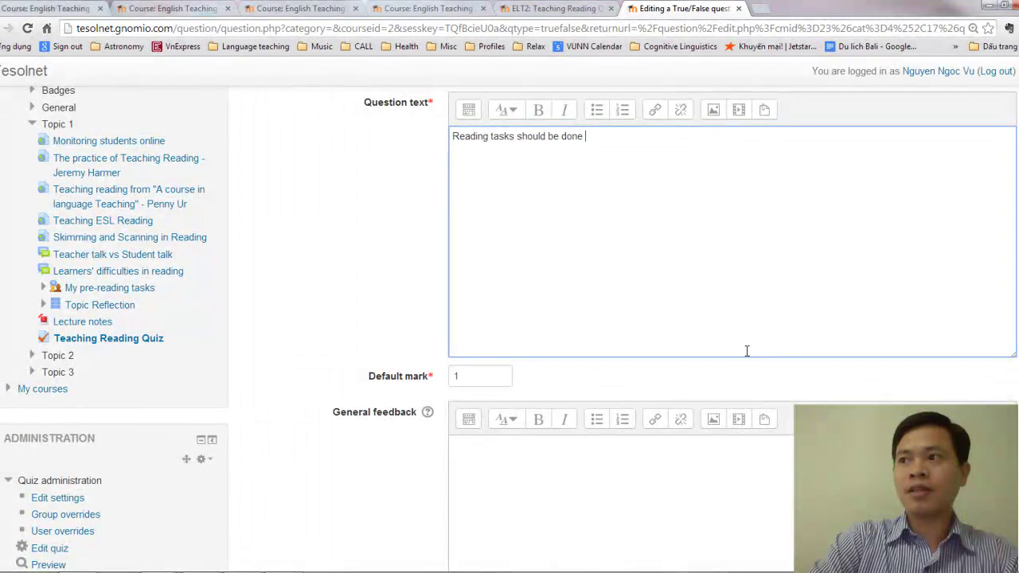
text(in the order )
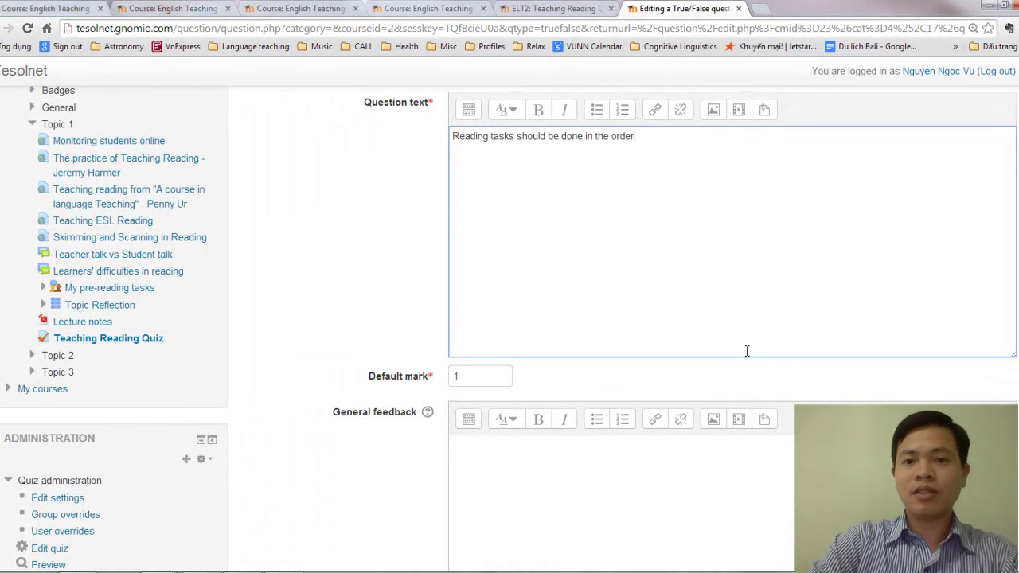
text(of f)
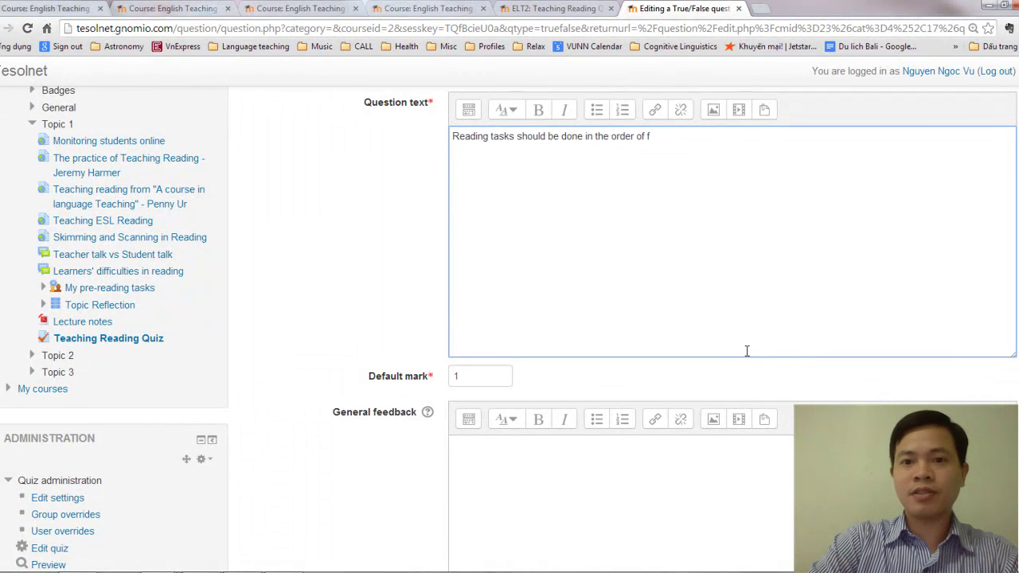
text(irst)
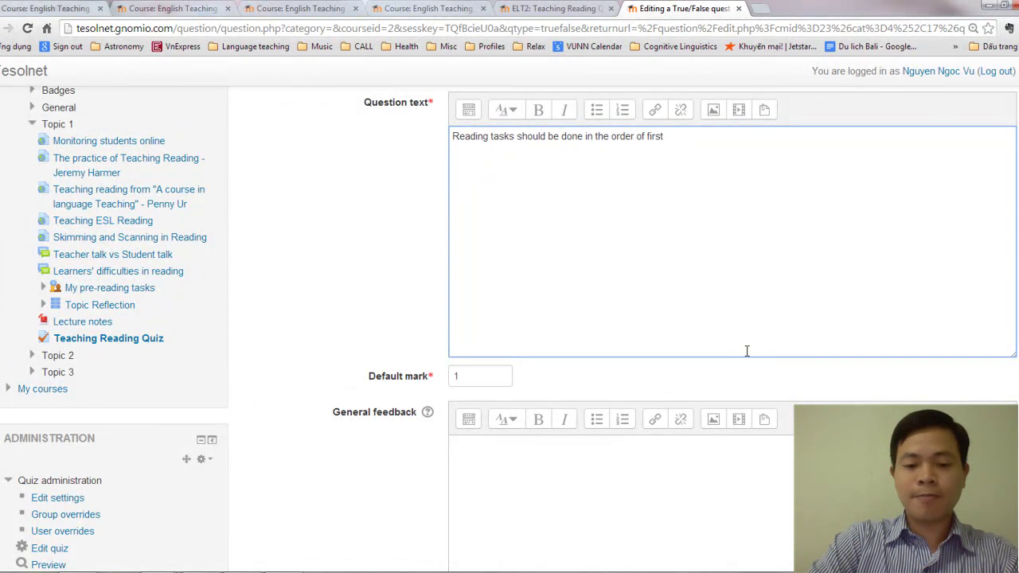
text( general)
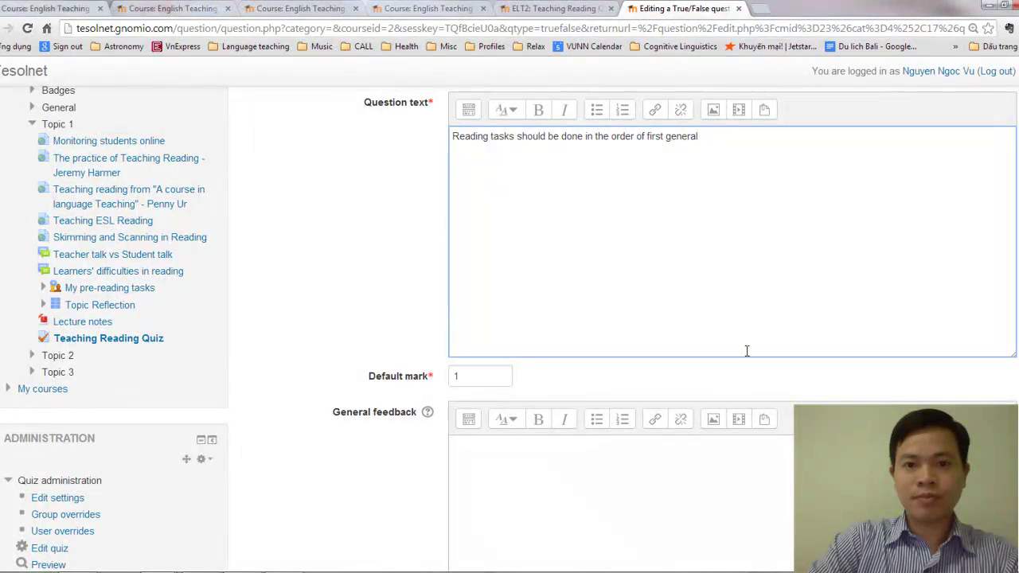
text( and)
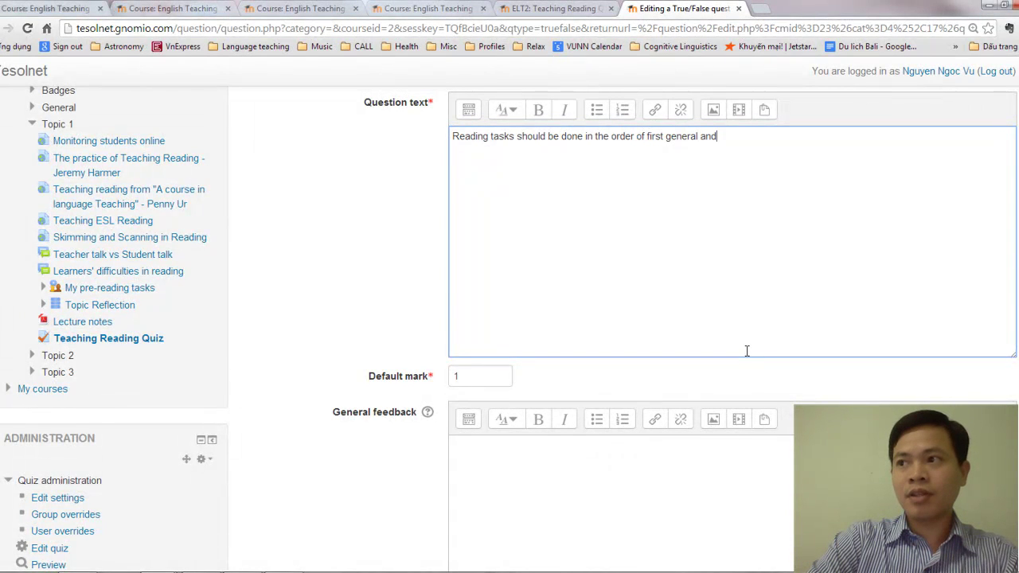
text( then speci)
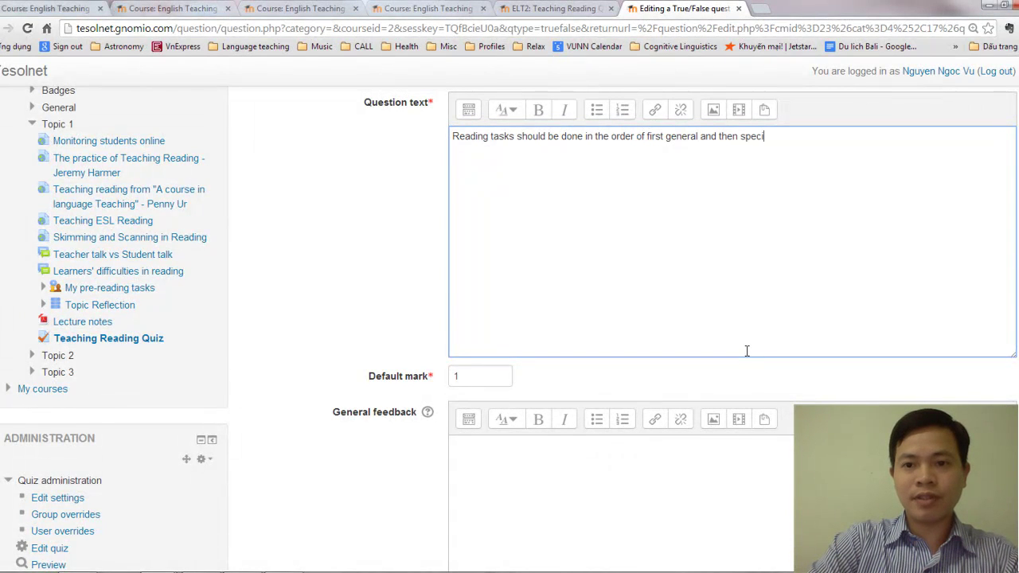
text(fic)
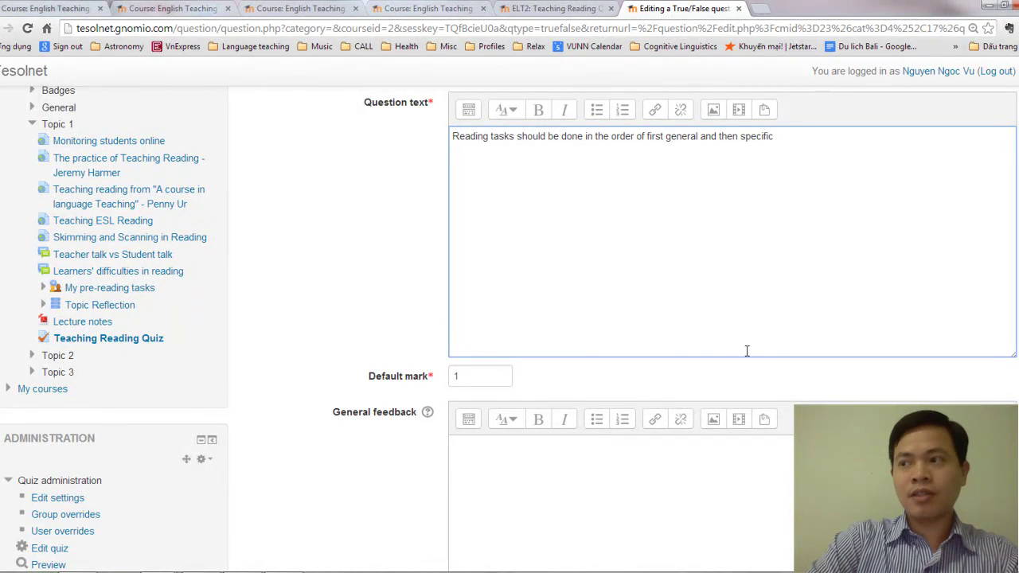
text( unders)
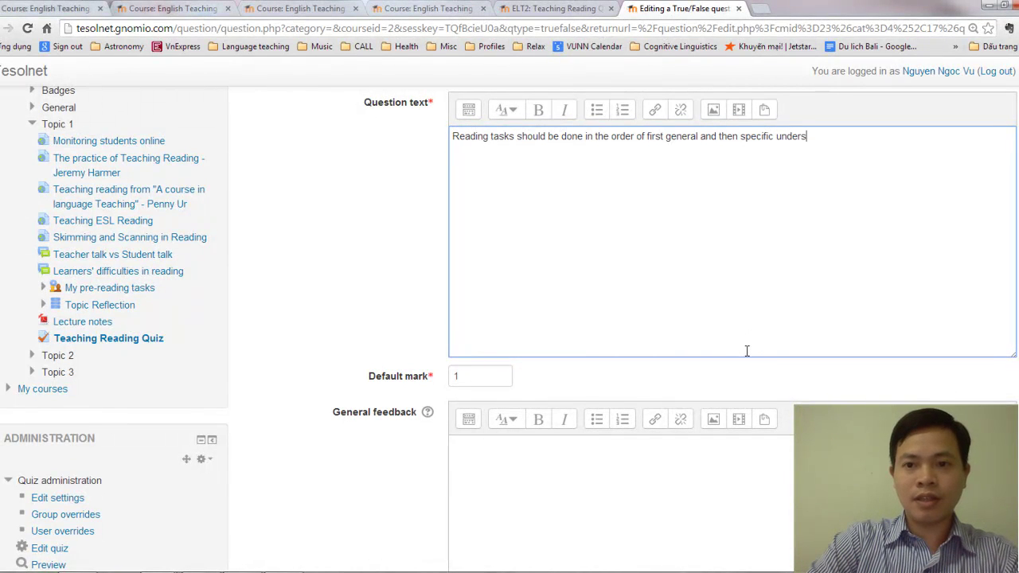
text(tanding)
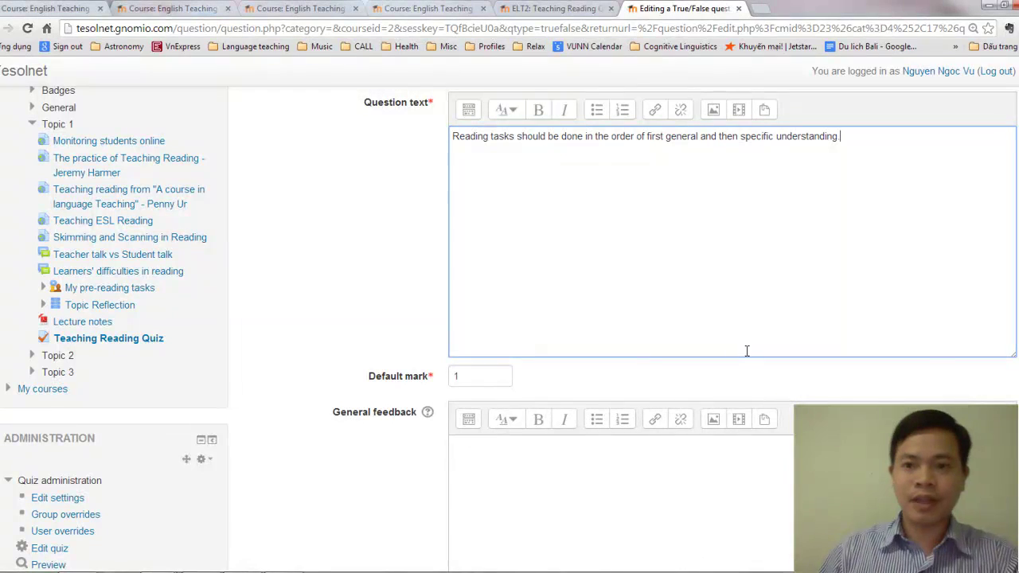
scroll(713, 398, down, 4)
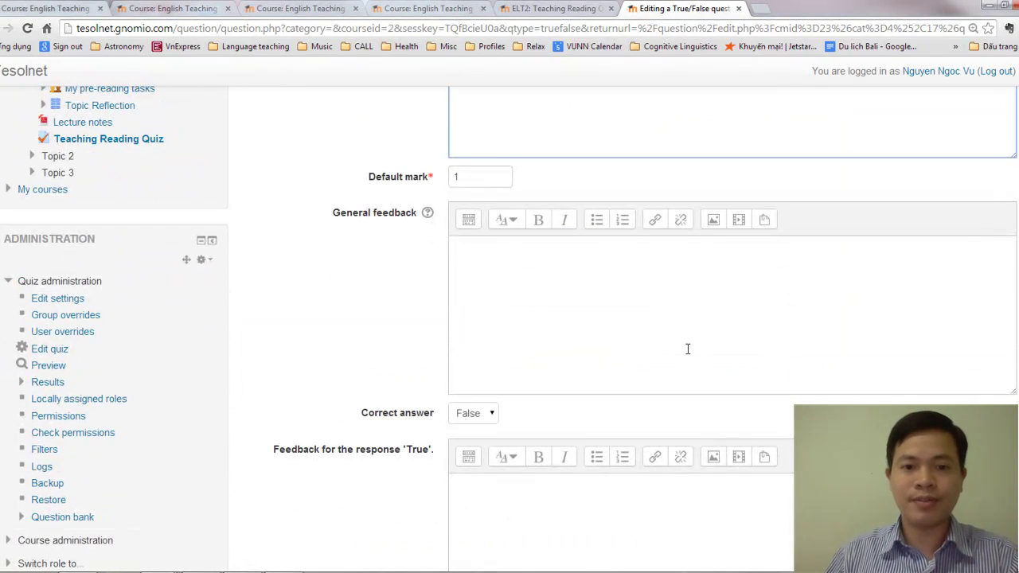
scroll(670, 371, up, 3)
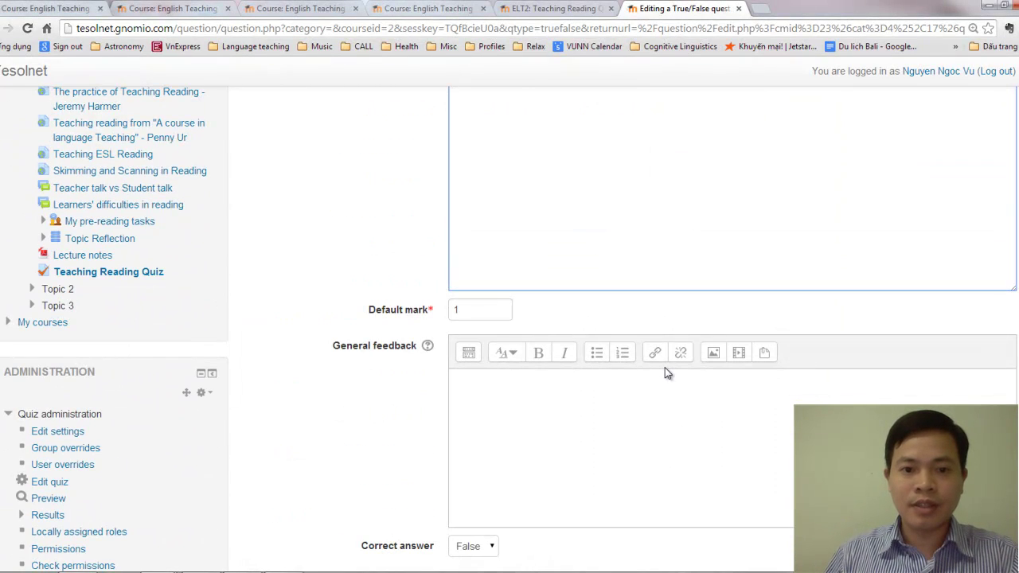
scroll(666, 369, down, 3)
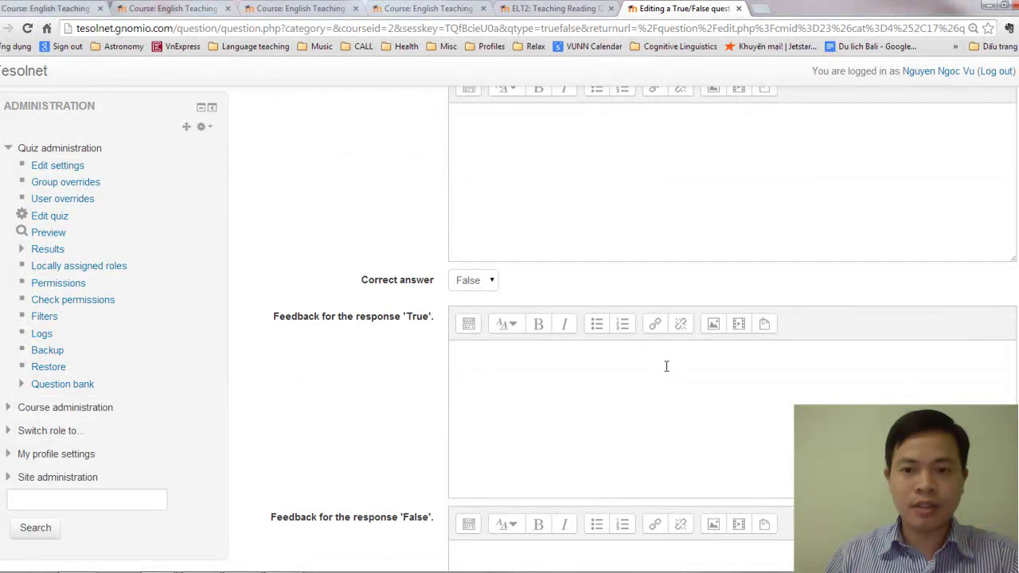
scroll(666, 367, up, 3)
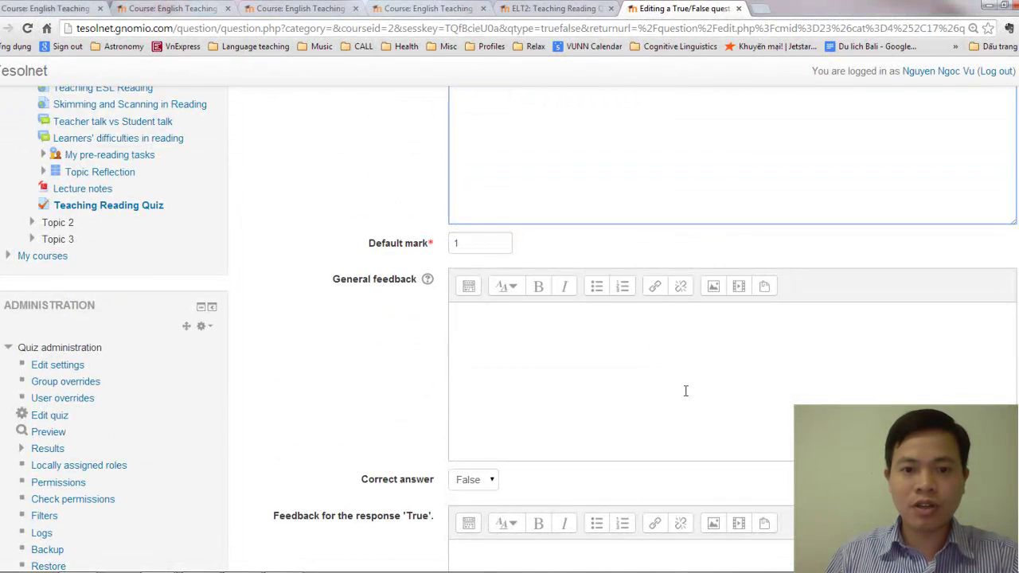
scroll(682, 396, up, 3)
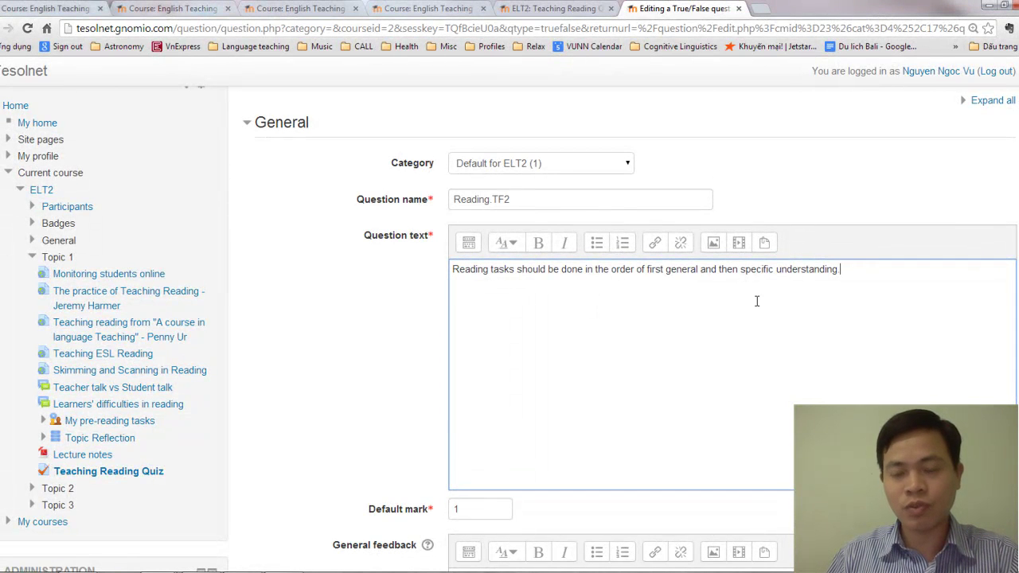
scroll(754, 304, down, 3)
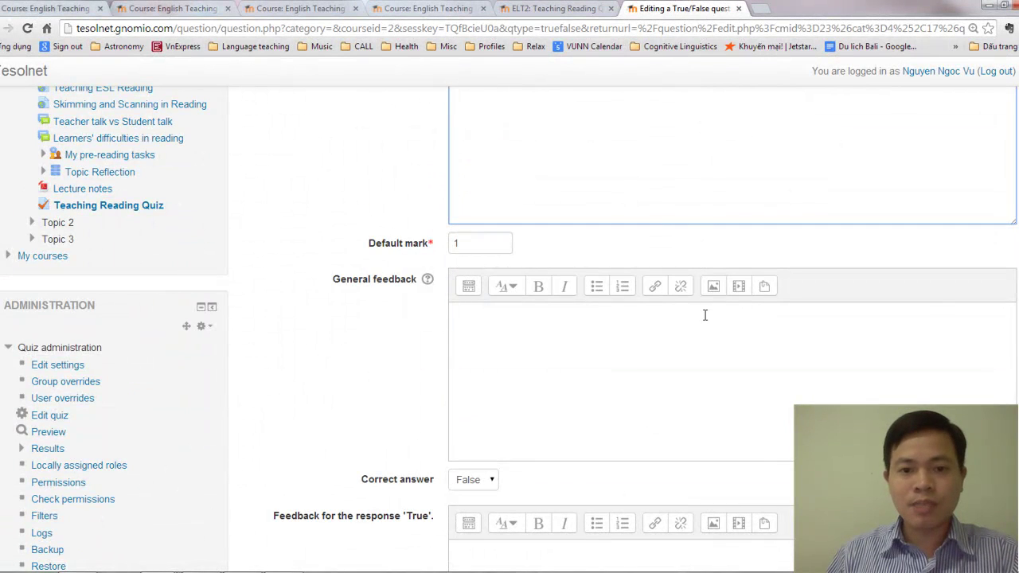
Choose True in the Correct answer dropdown for Reading.TF2
scroll(705, 315, down, 2)
click(477, 346)
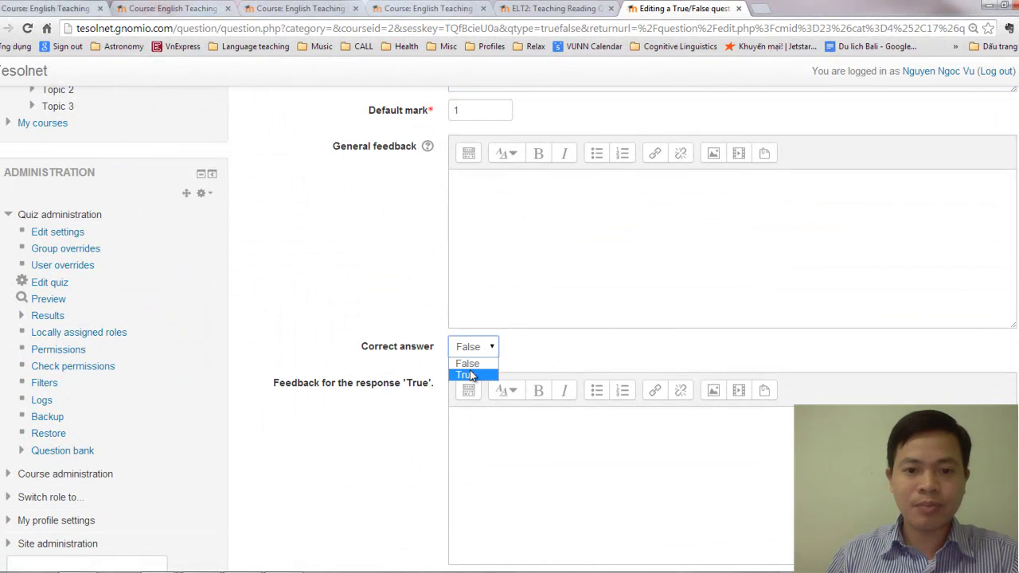
click(470, 375)
scroll(610, 348, down, 2)
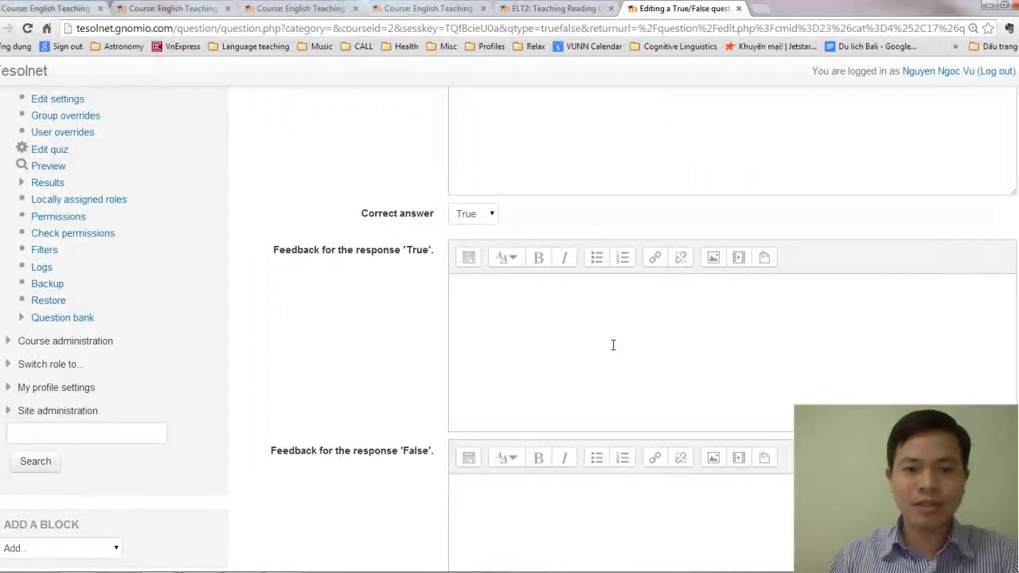
scroll(612, 344, up, 5)
scroll(609, 357, down, 3)
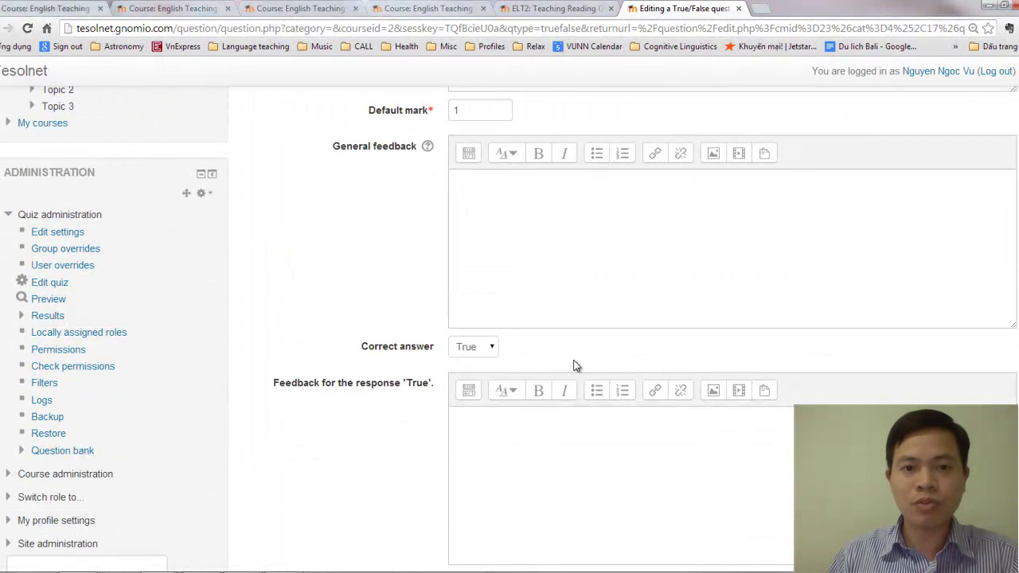
click(507, 419)
scroll(542, 417, down, 2)
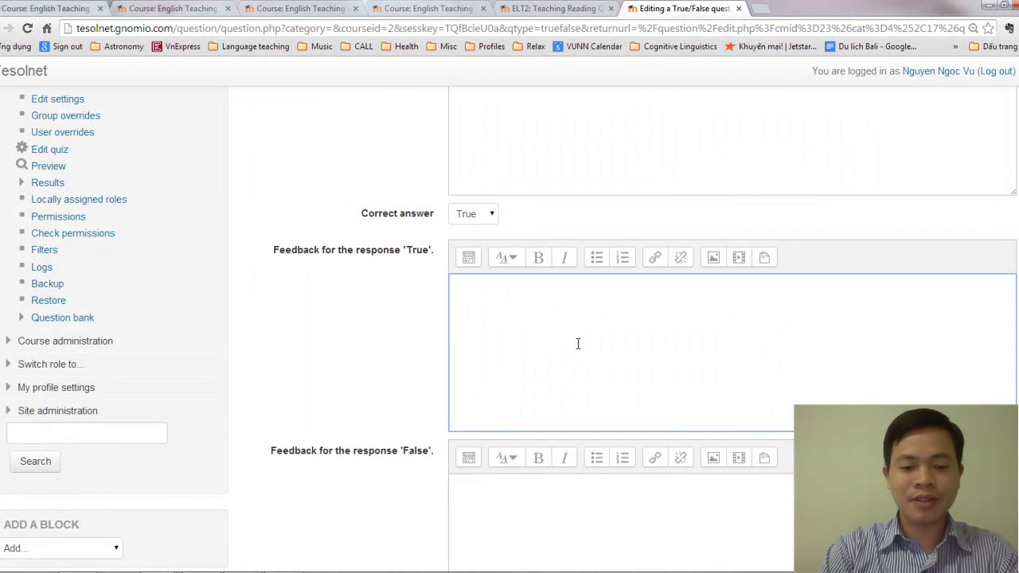
Write the True feedback 'Very good!' plus the general-idea-first explanation, and copy that explanation
text(Very good)
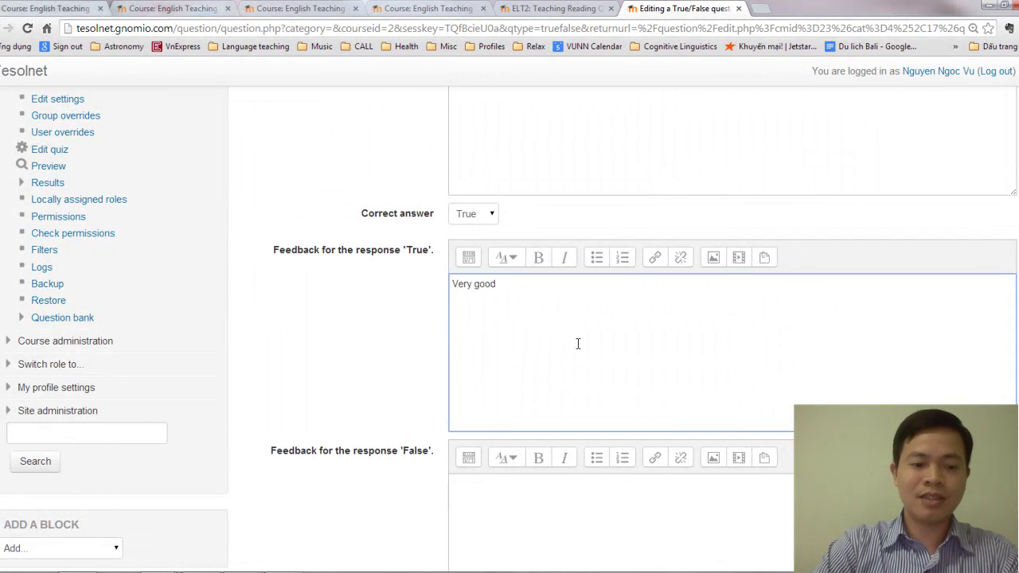
text(!)
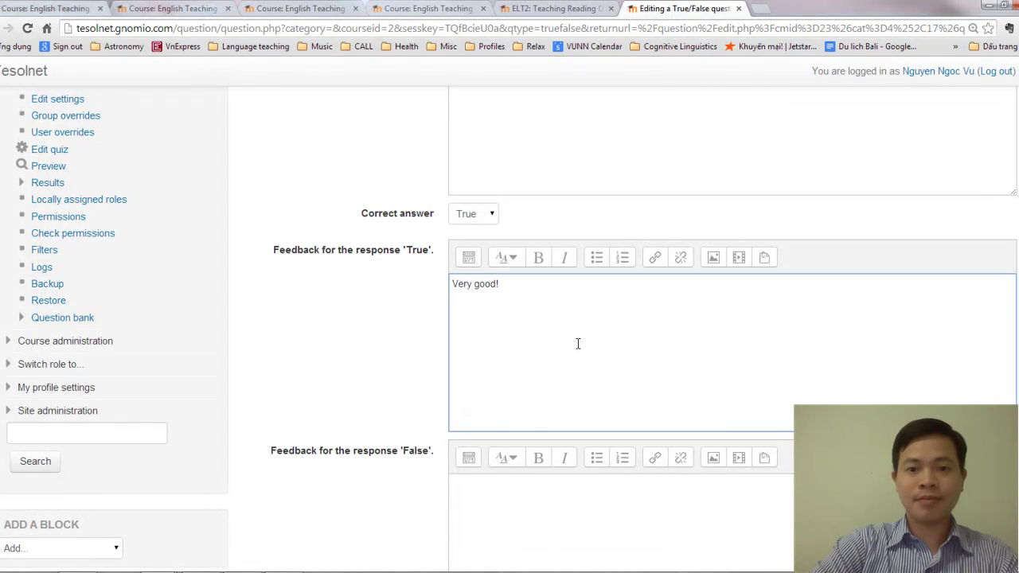
text(We a)
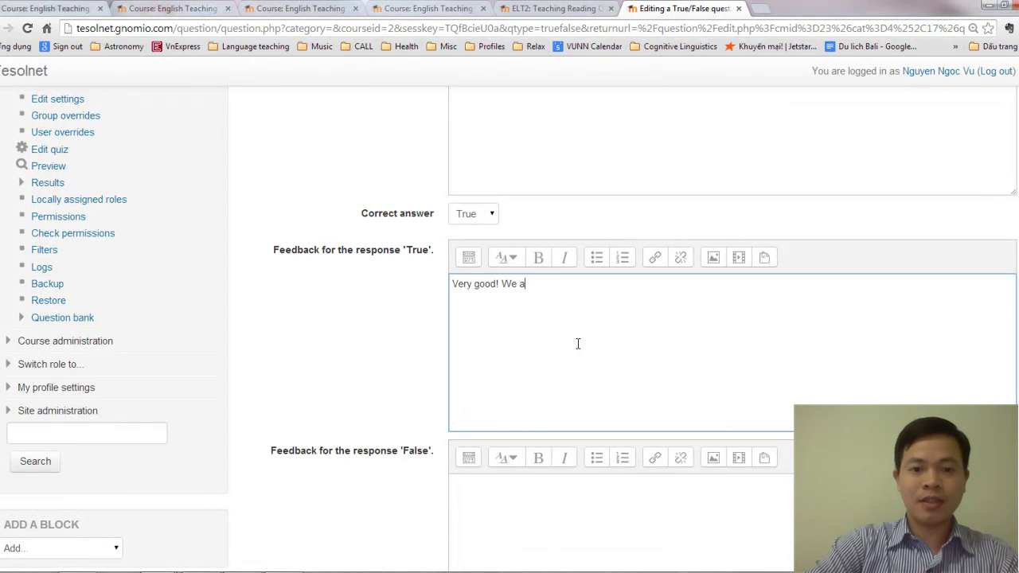
text(lways hel)
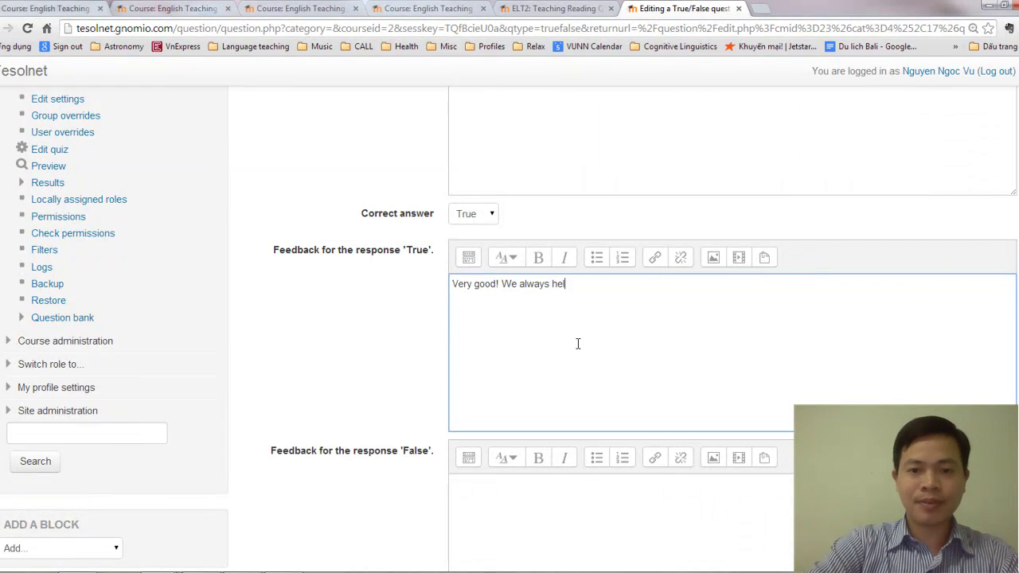
text(p our studen)
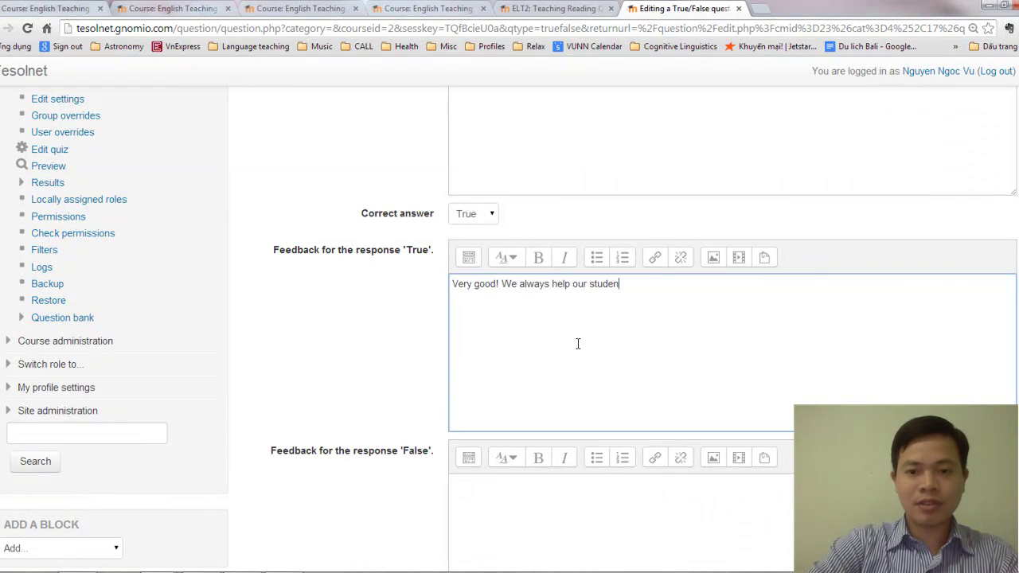
text(ts to under)
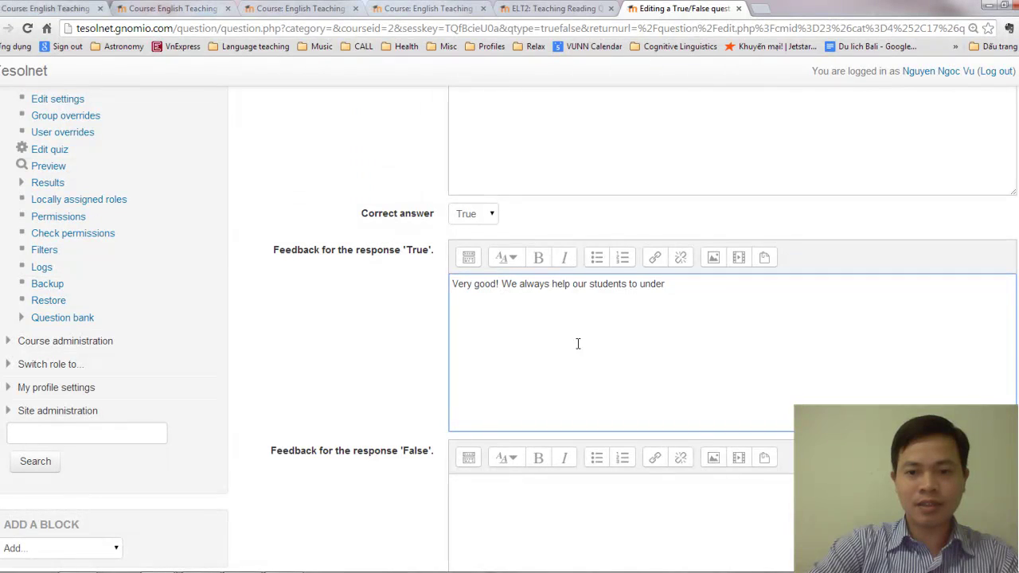
text(tand )
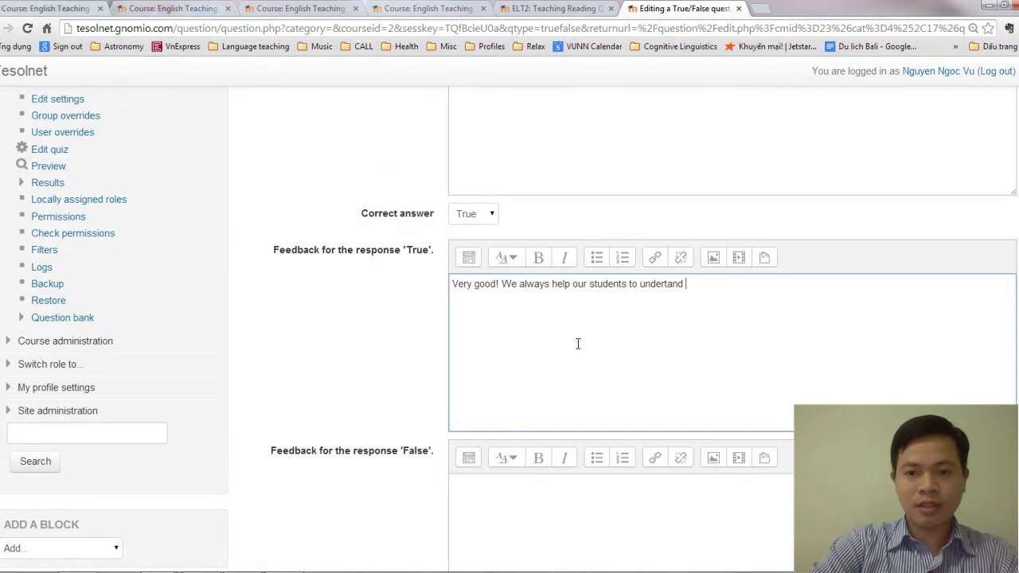
text(the general meaning)
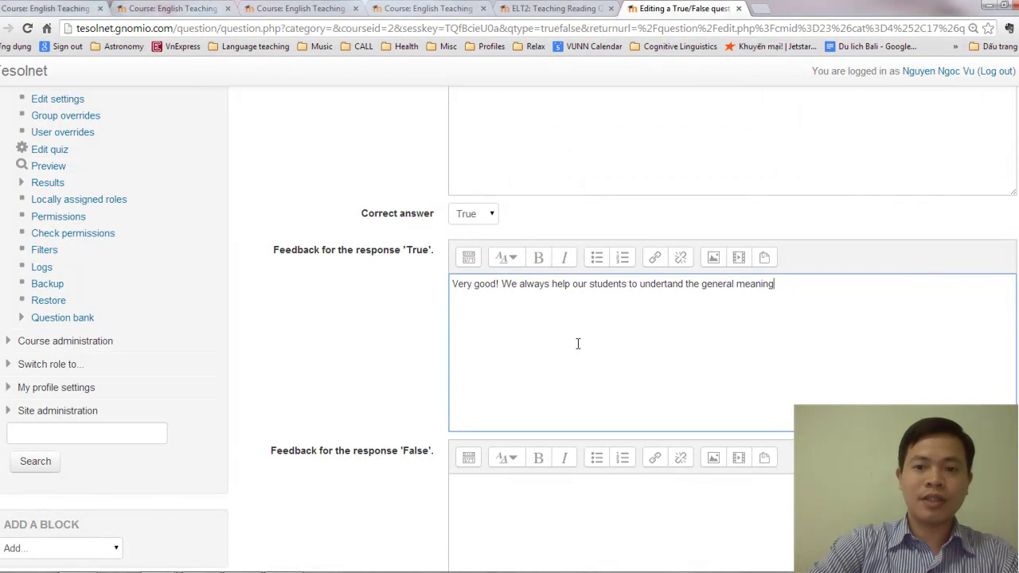
key(BackSpace)
key(BackSpace)
key(BackSpace)
key(BackSpace)
key(BackSpace)
key(BackSpace)
key(BackSpace)
text(id)
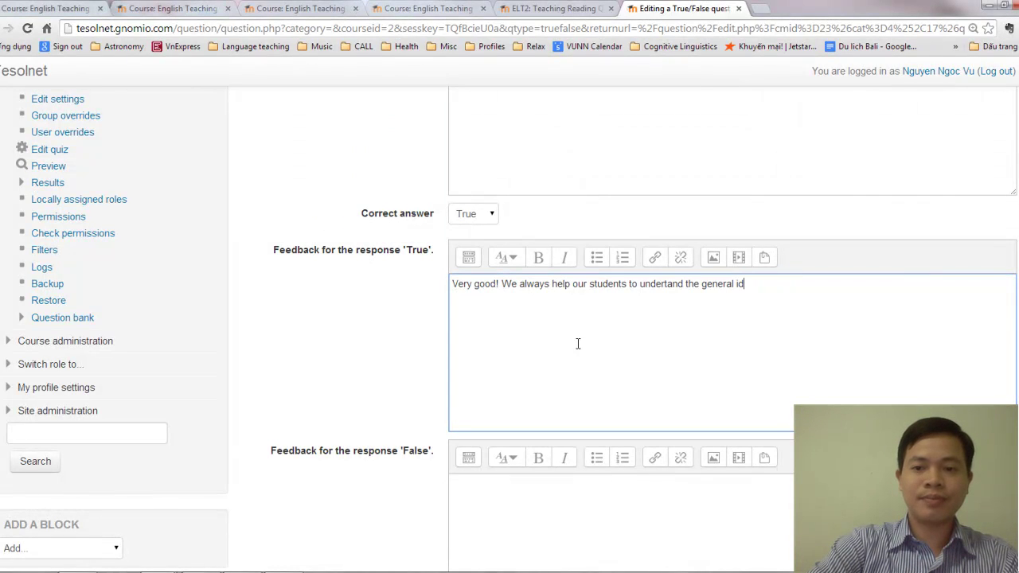
text(ea of the reading text first.)
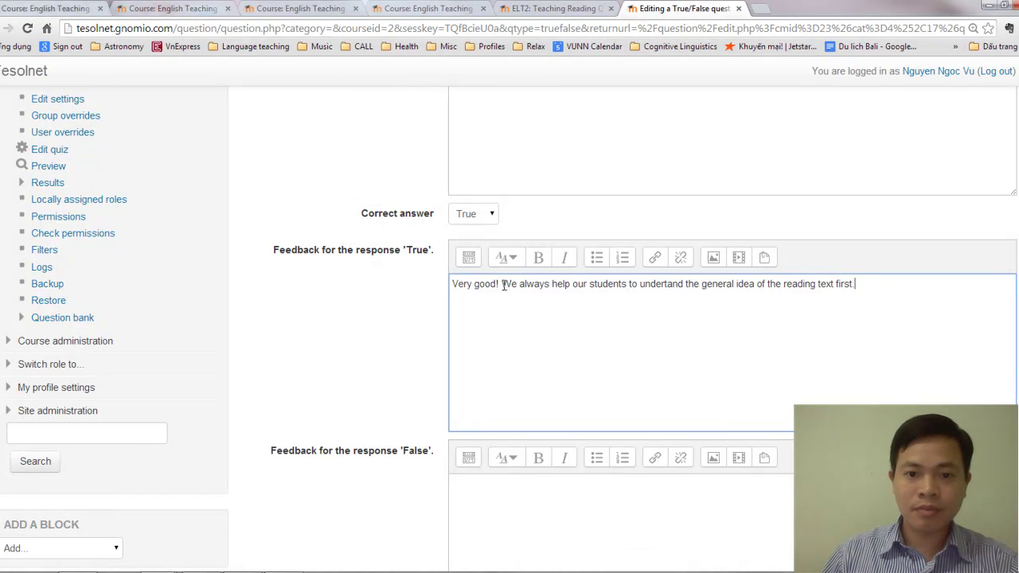
drag(502, 284, 860, 295)
key(ctrl+c)
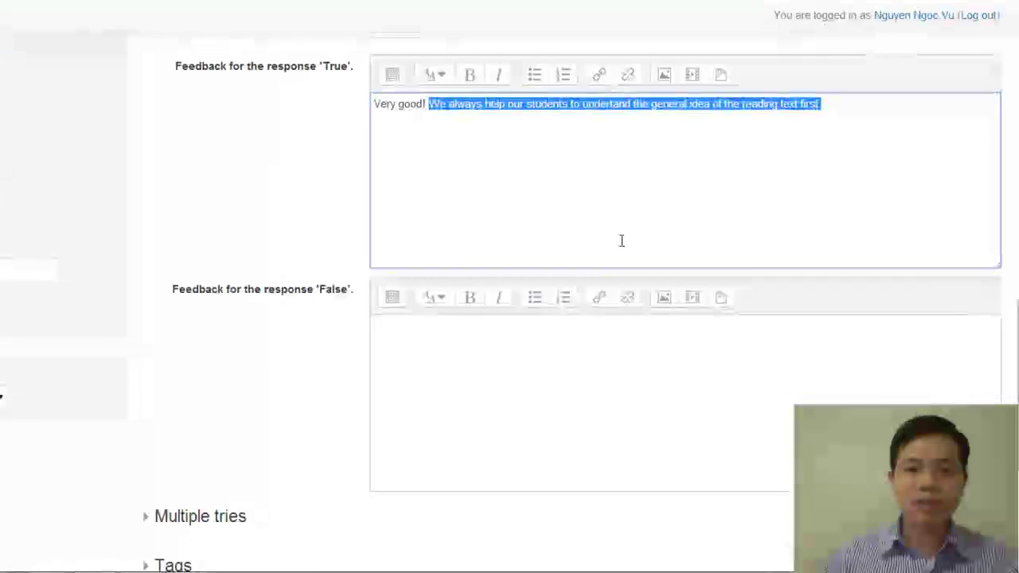
click(501, 356)
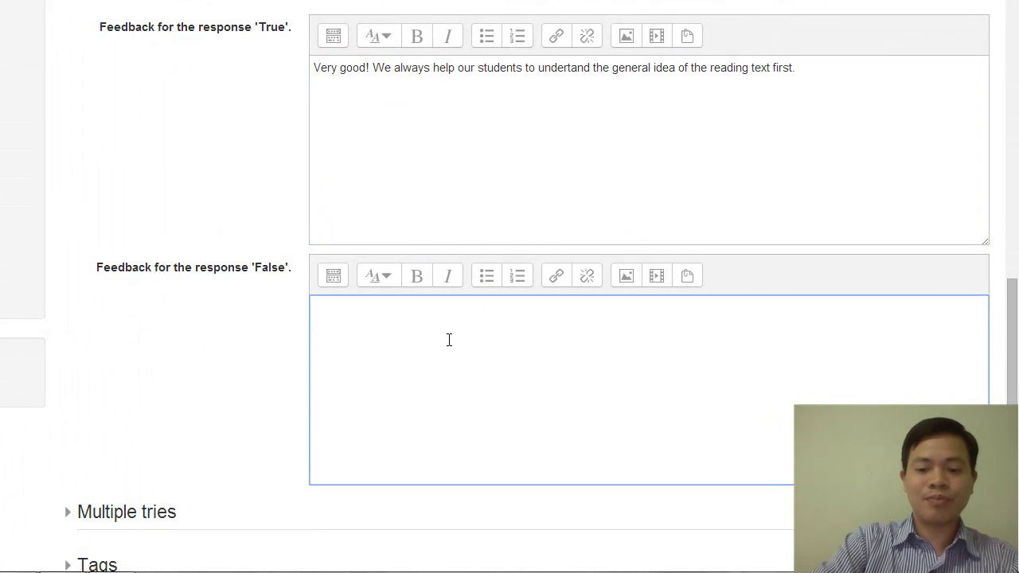
Write the False feedback 'Are your sure' followed by the pasted general-idea explanation
text(Pl)
key(BackSpace)
key(BackSpace)
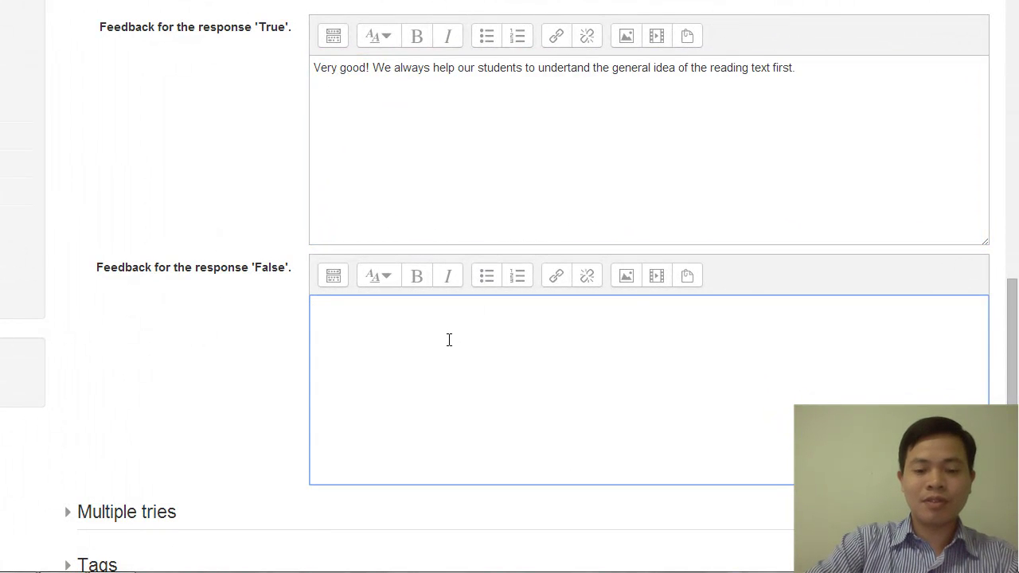
text(Are your sure?)
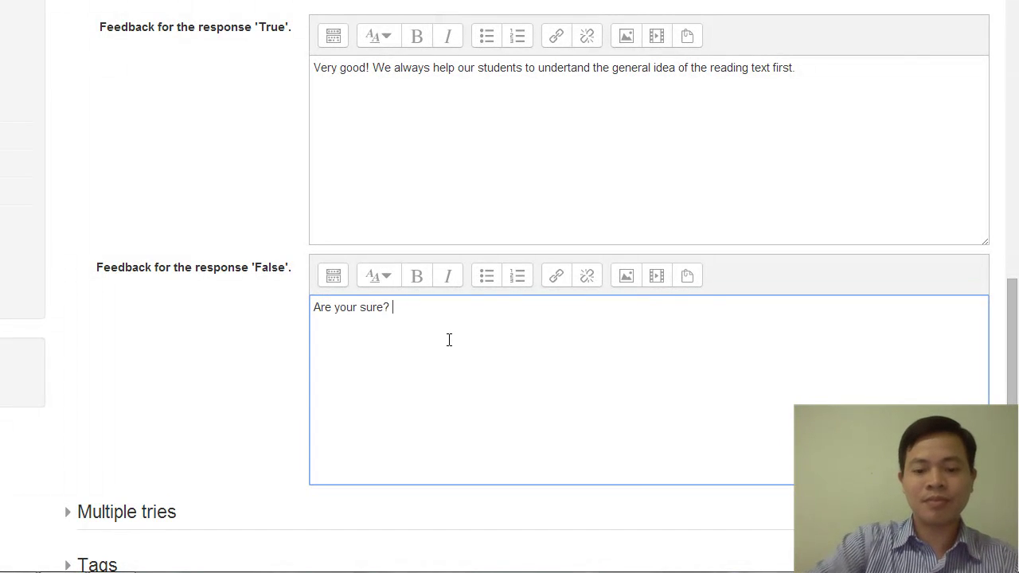
key(ctrl+v)
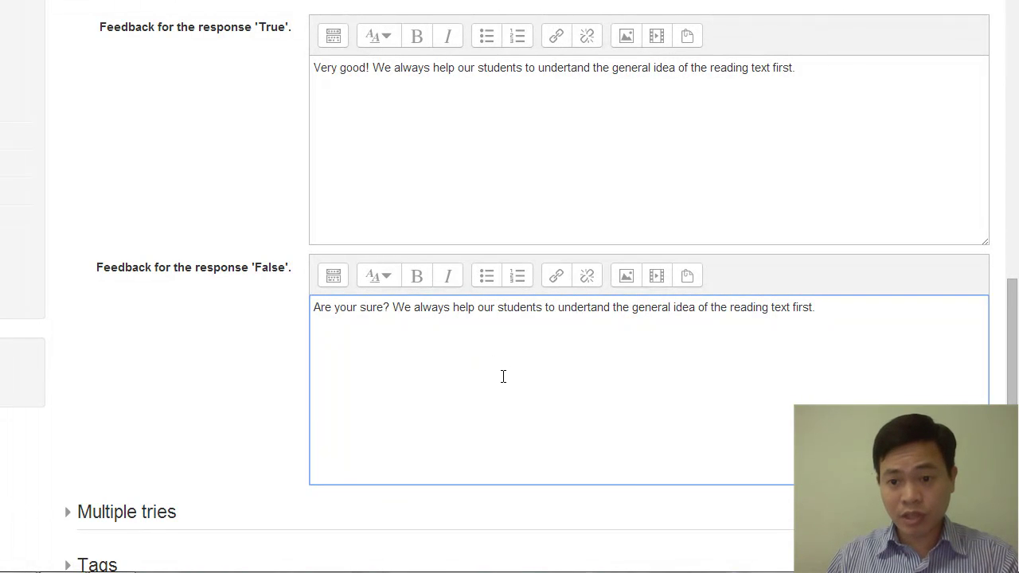
scroll(503, 402, down, 2)
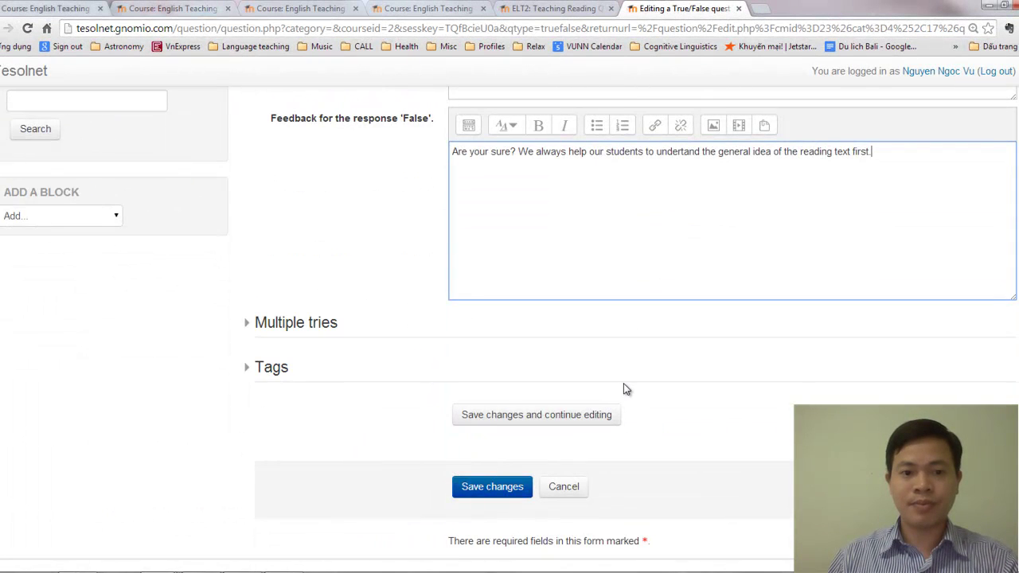
scroll(613, 394, down, 1)
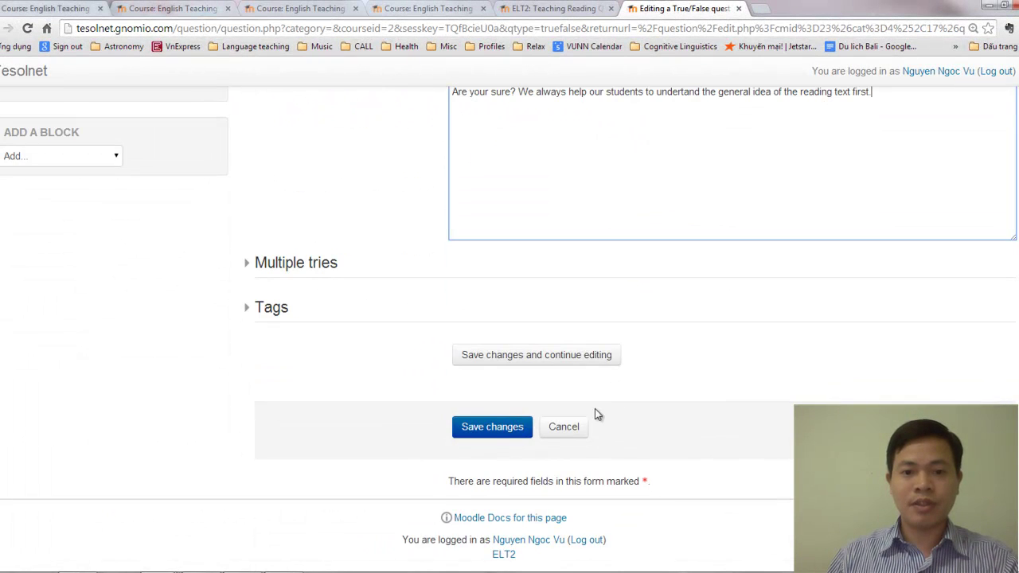
Save Reading.TF2 and keep the question bank category at Default for ELT2
click(503, 435)
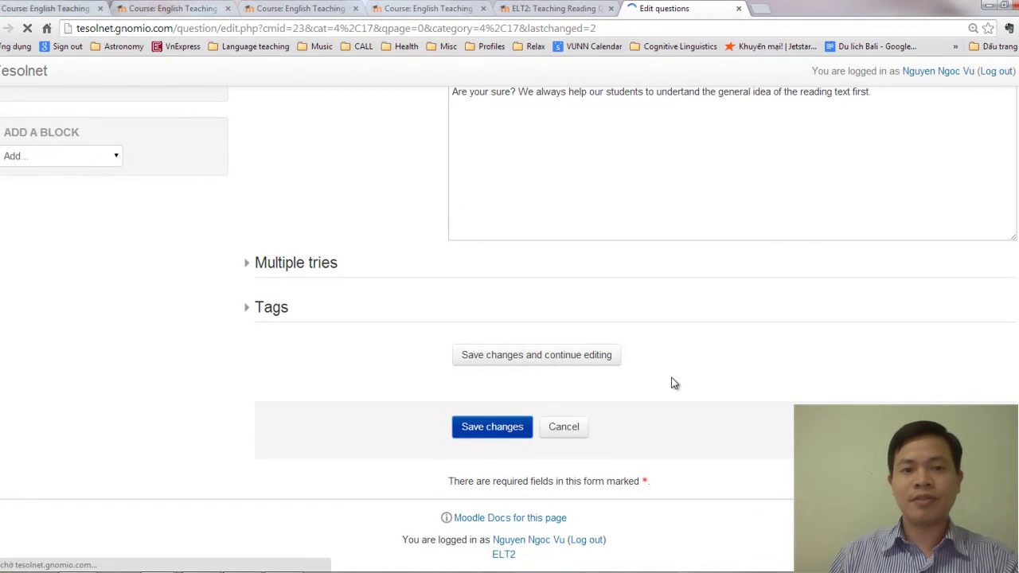
scroll(673, 374, down, 3)
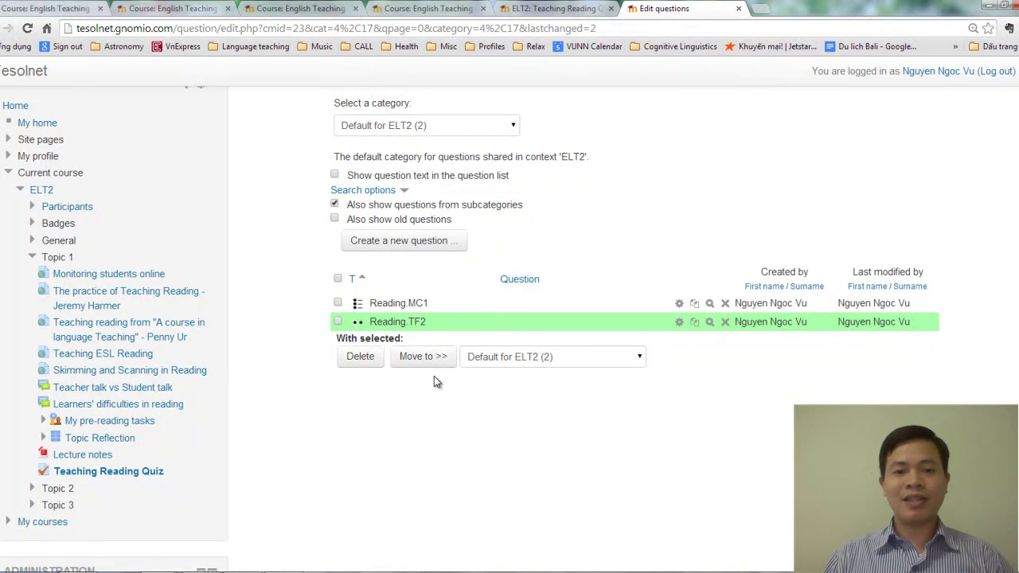
scroll(436, 302, up, 3)
click(438, 260)
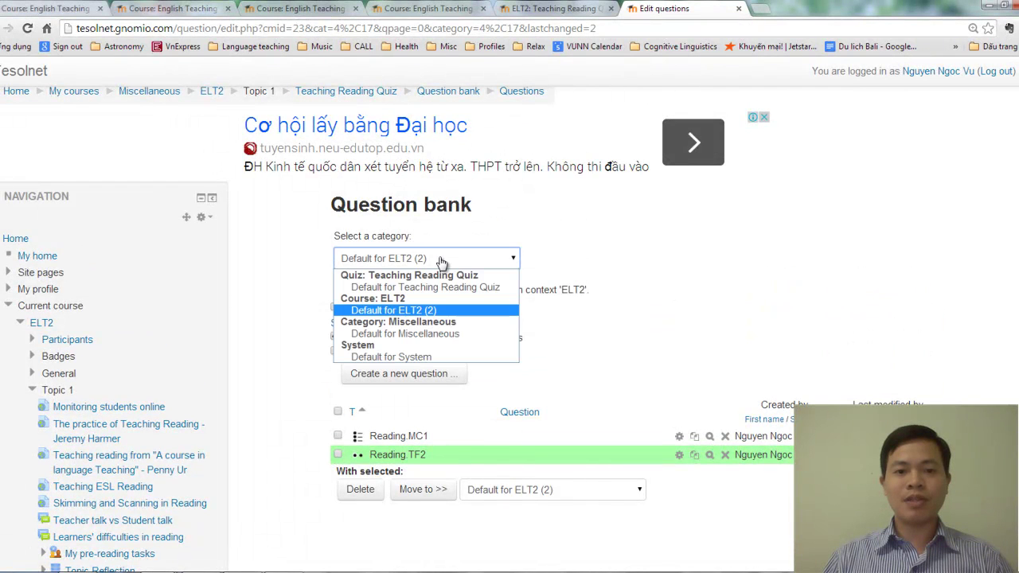
click(617, 306)
scroll(595, 310, down, 2)
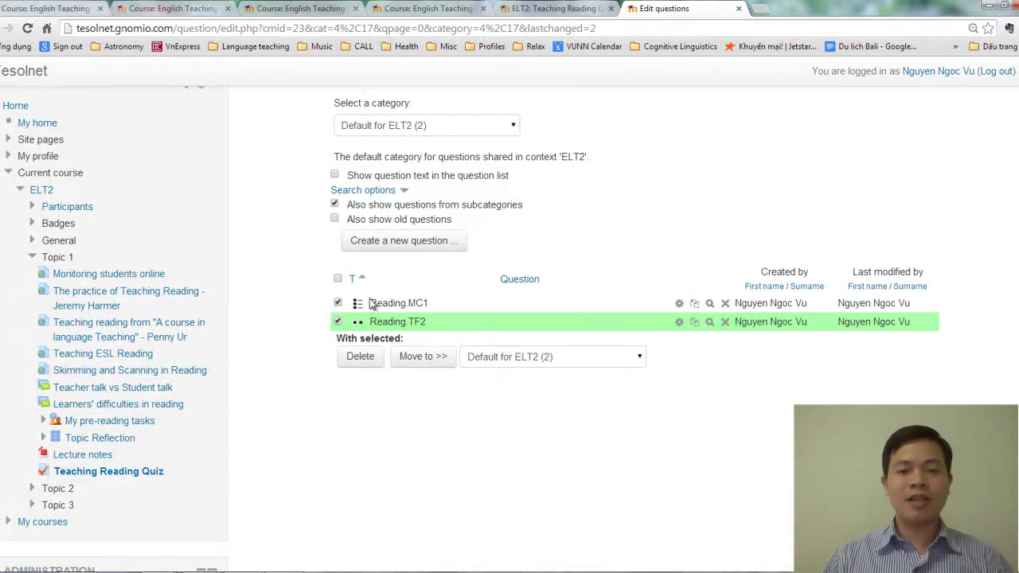
Move the selected Reading questions to the Default for Teaching Reading Quiz category
scroll(400, 366, down, 1)
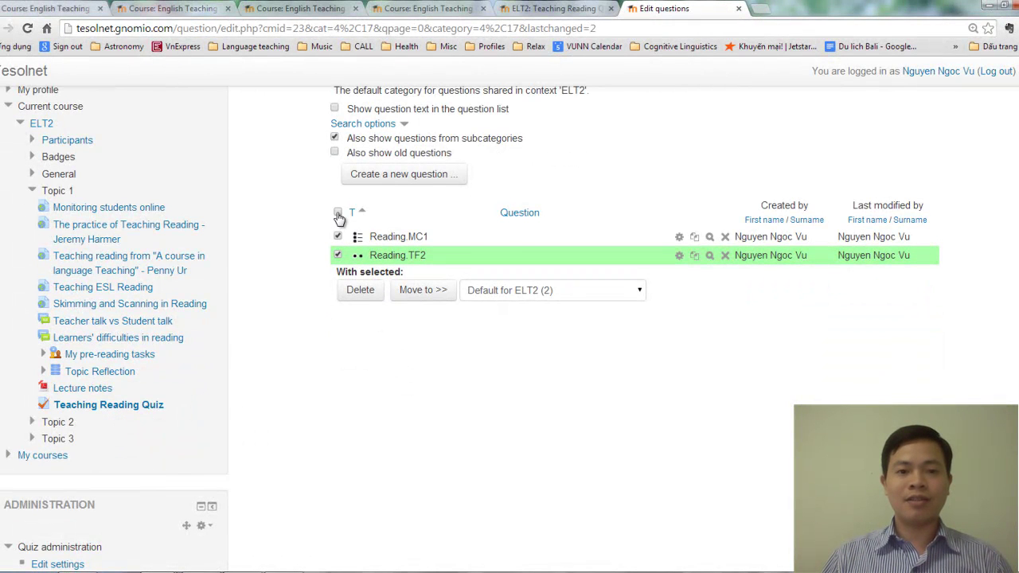
click(517, 293)
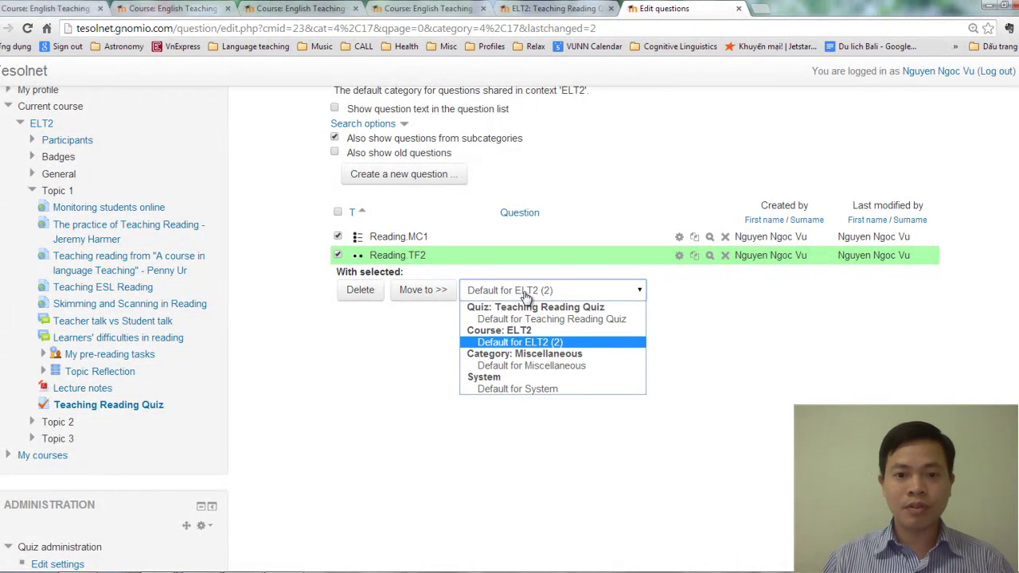
click(506, 320)
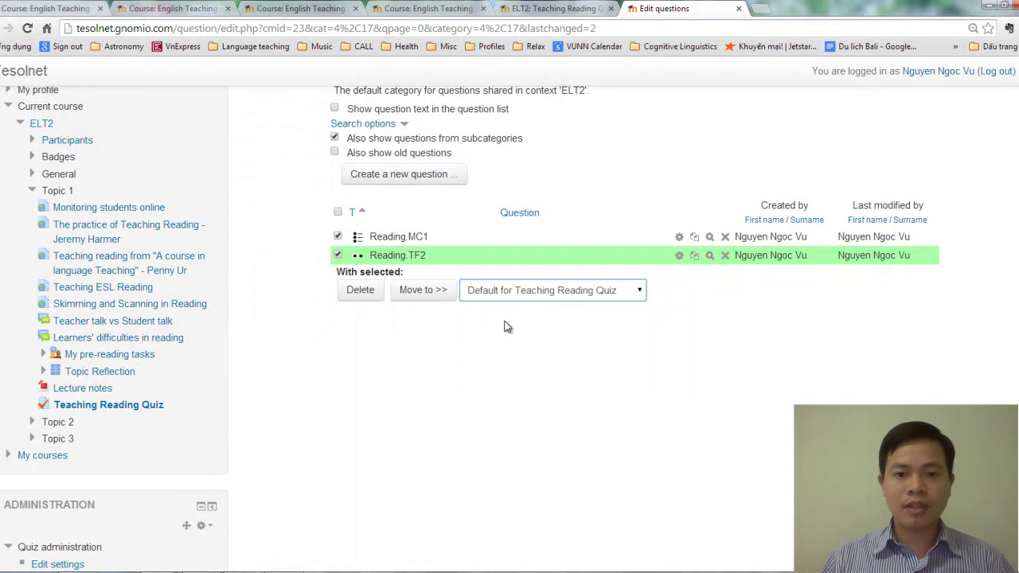
click(421, 293)
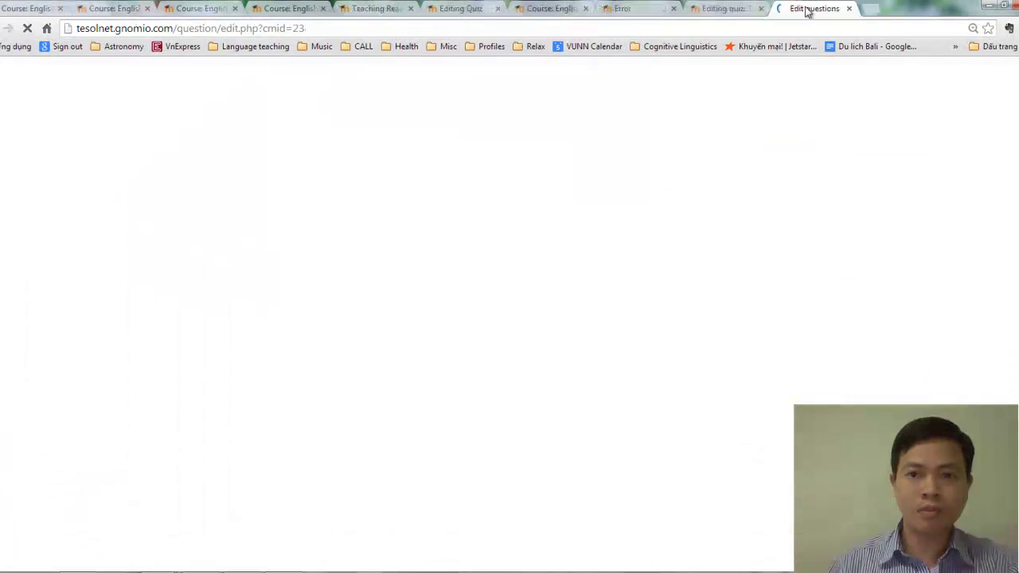
Reload the quiz's Question bank from the Administration block
scroll(635, 332, down, 2)
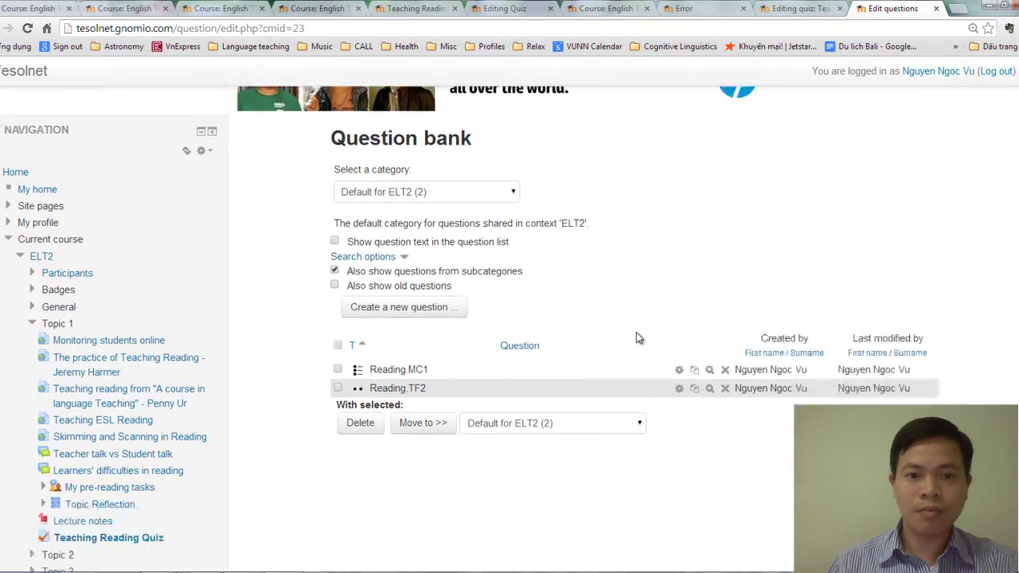
scroll(639, 332, up, 2)
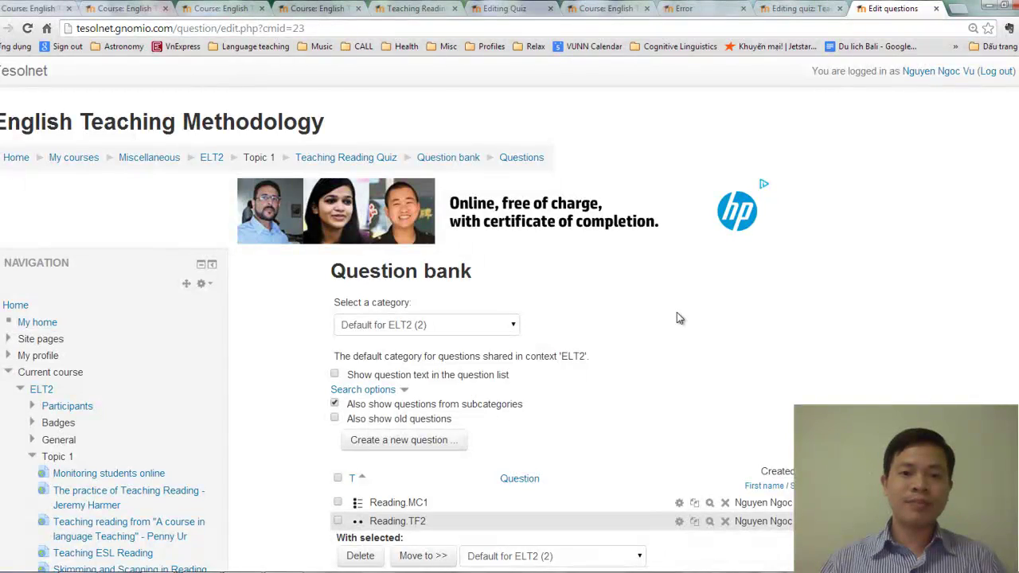
scroll(677, 317, down, 2)
scroll(672, 311, up, 2)
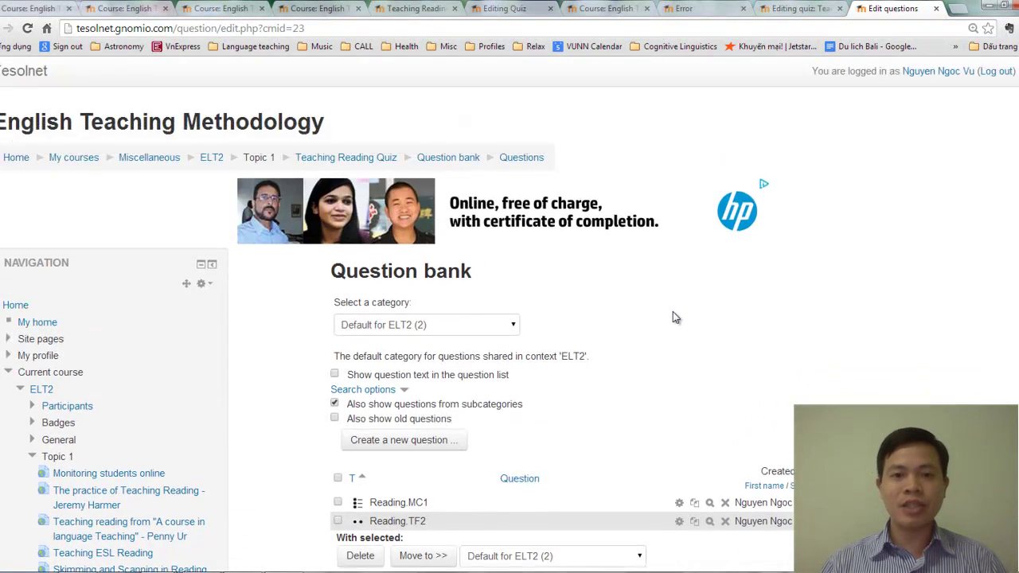
scroll(674, 316, down, 2)
scroll(394, 381, up, 2)
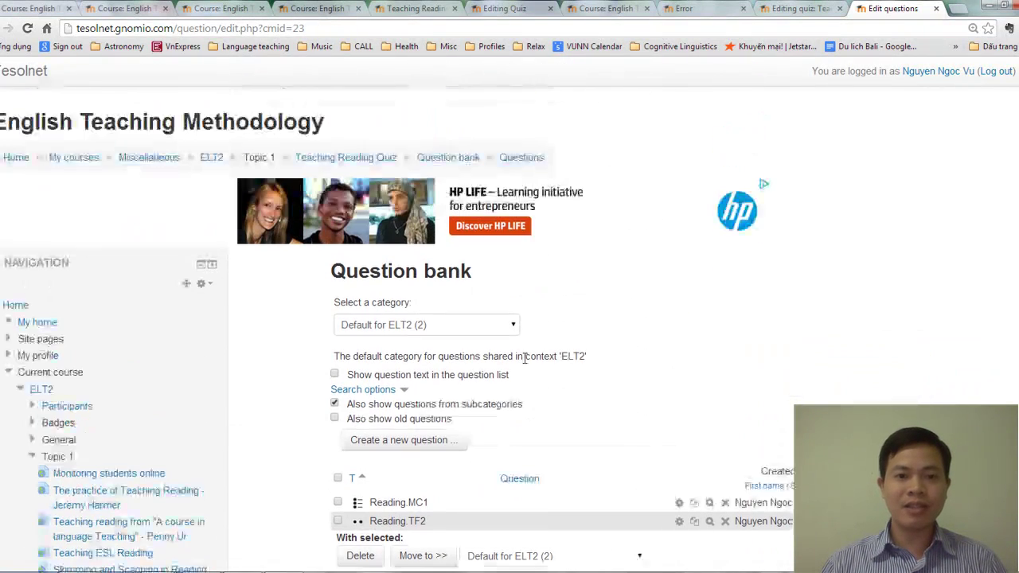
scroll(546, 346, down, 9)
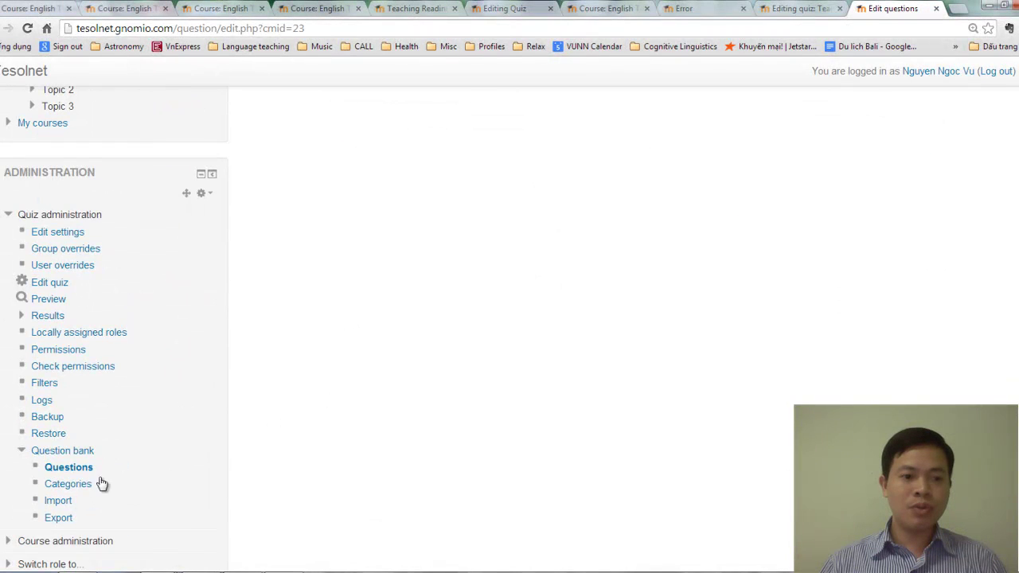
click(70, 454)
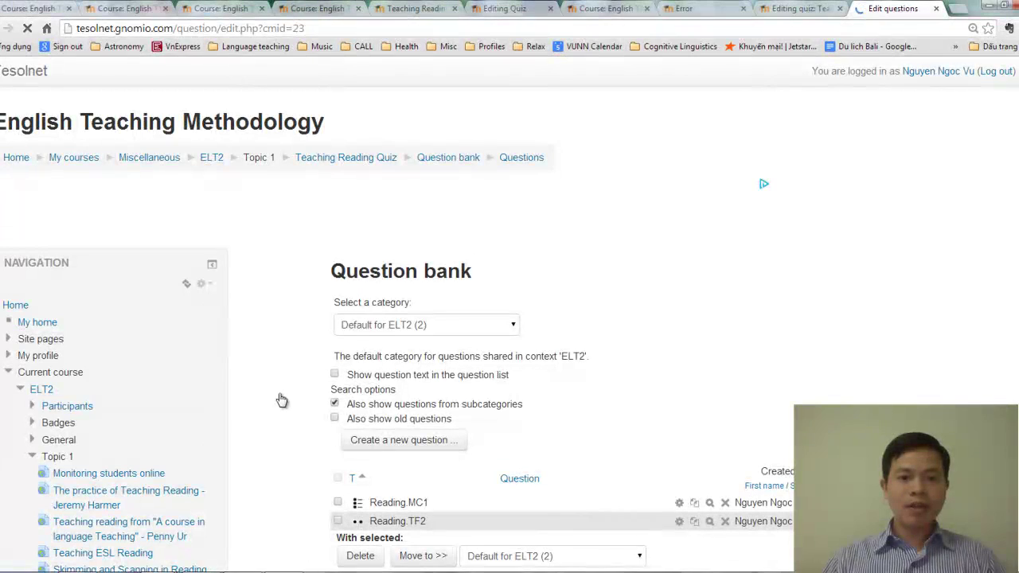
Select all questions and move them to Default for Teaching Reading Quiz, then check the list
scroll(406, 377, down, 3)
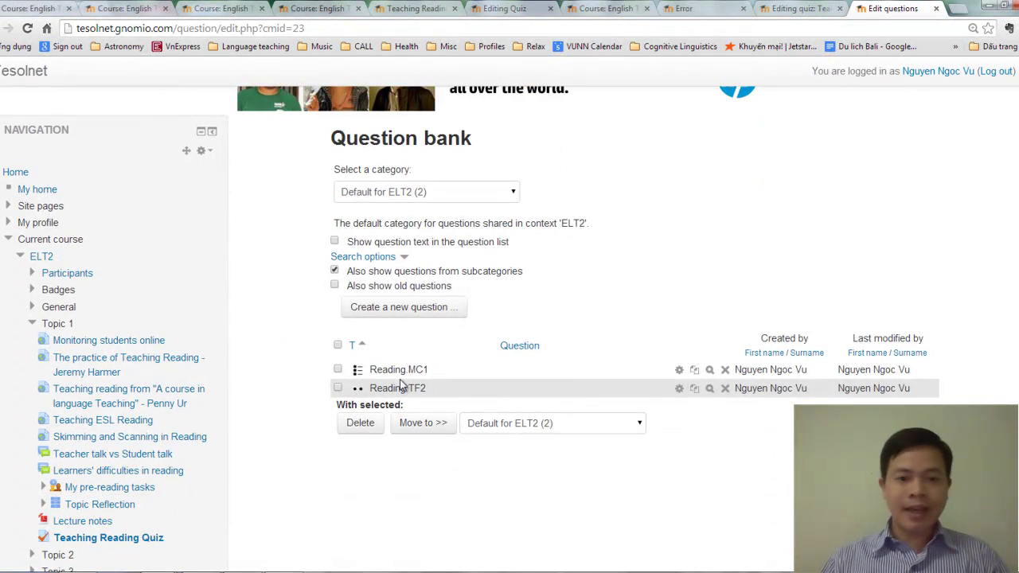
click(338, 346)
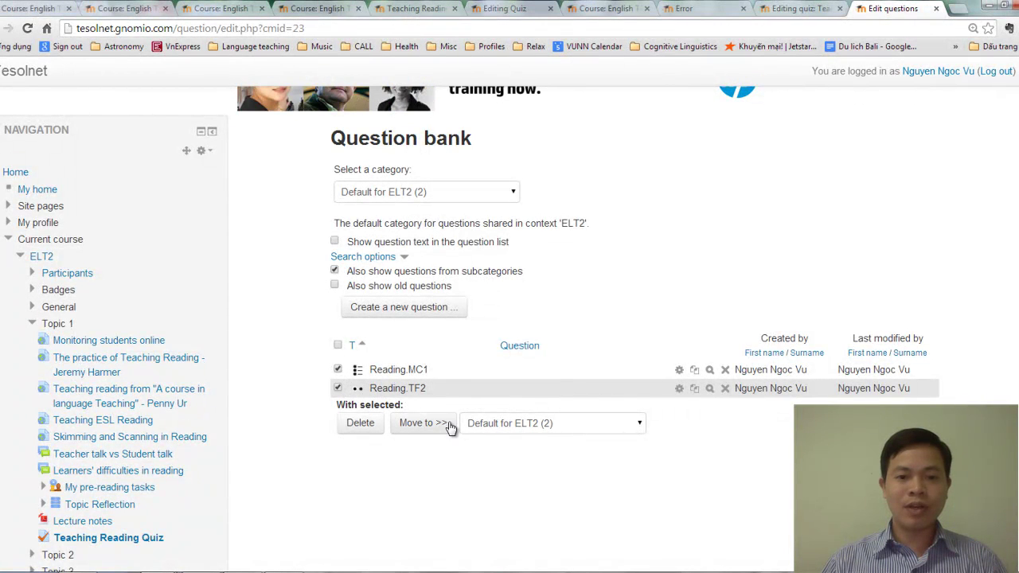
click(519, 427)
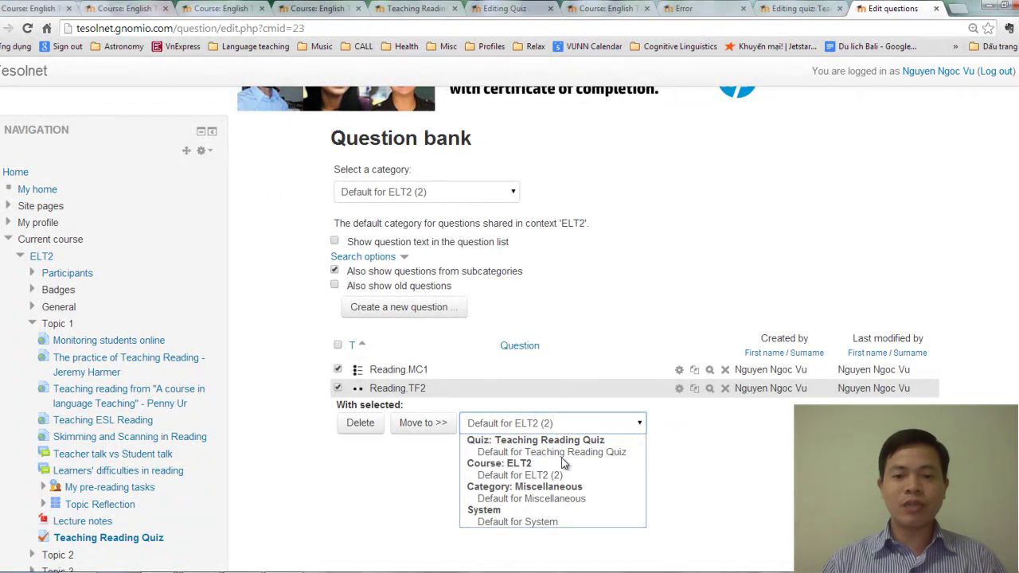
click(538, 451)
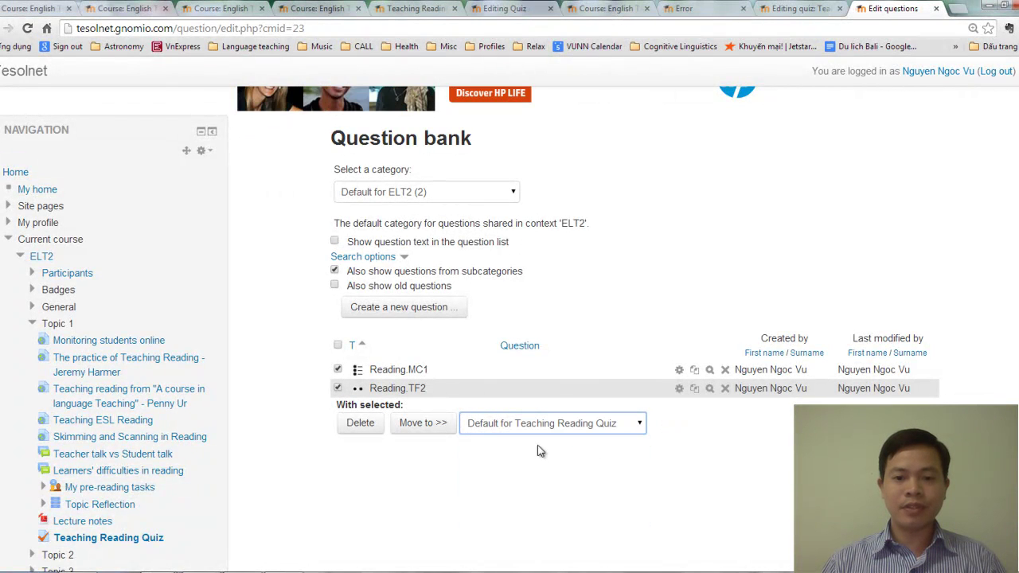
click(434, 424)
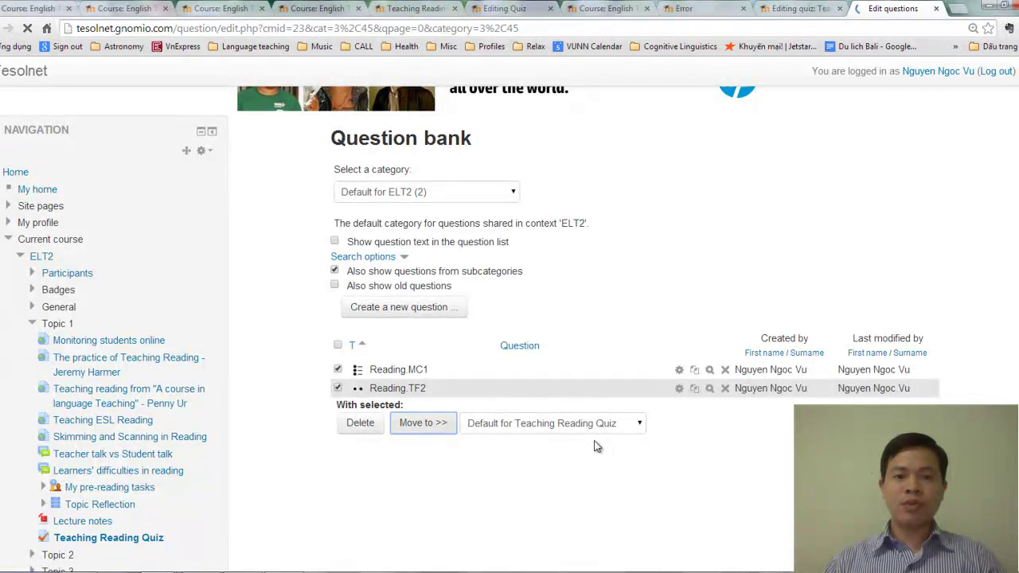
scroll(601, 428, down, 3)
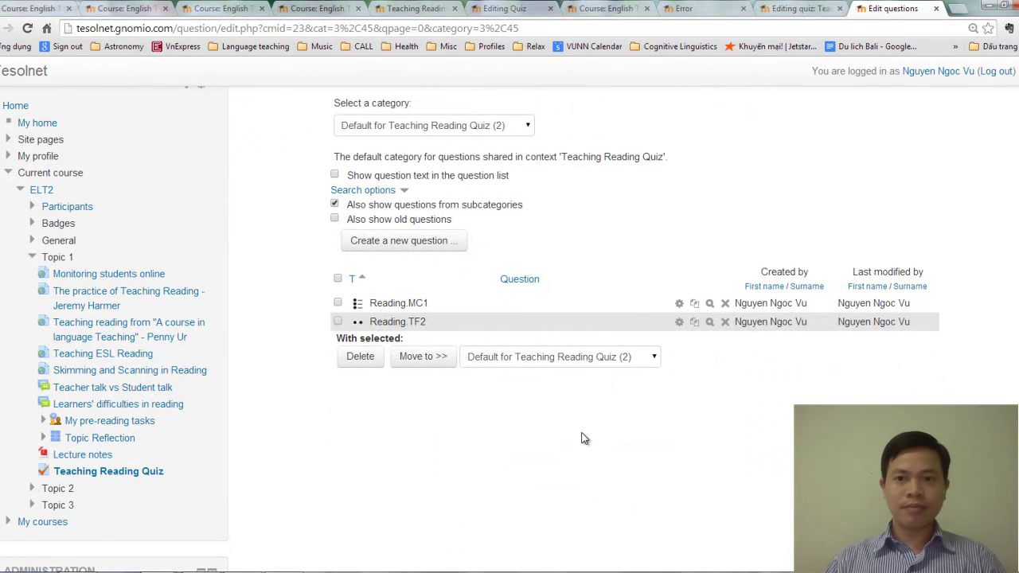
scroll(581, 438, down, 1)
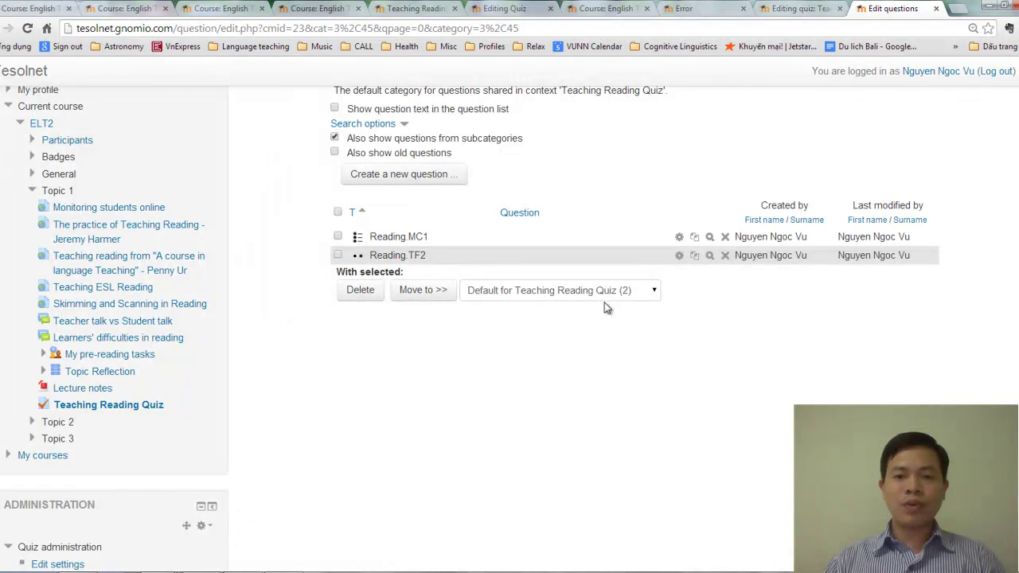
scroll(596, 317, down, 4)
scroll(565, 378, down, 3)
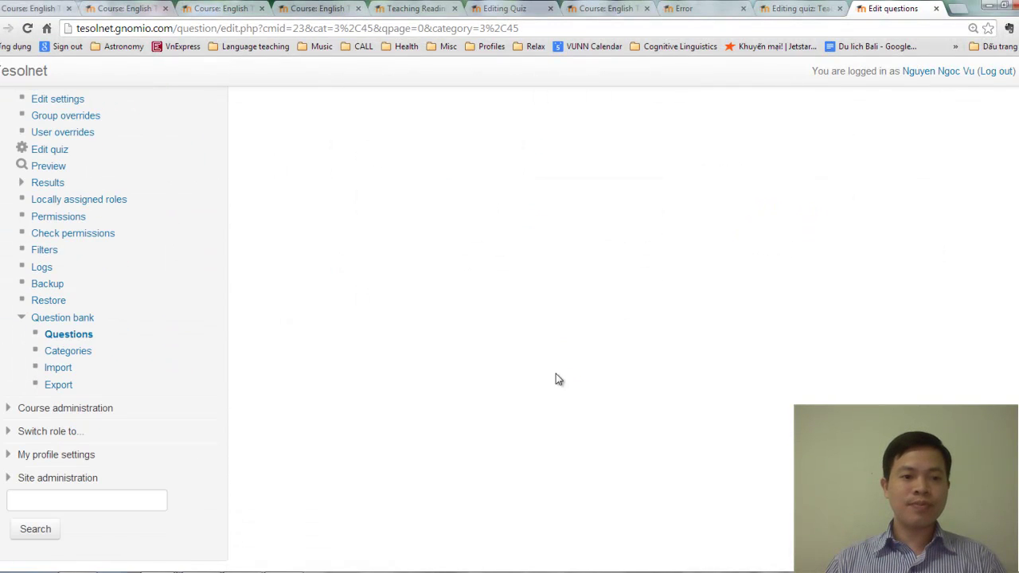
scroll(276, 339, up, 8)
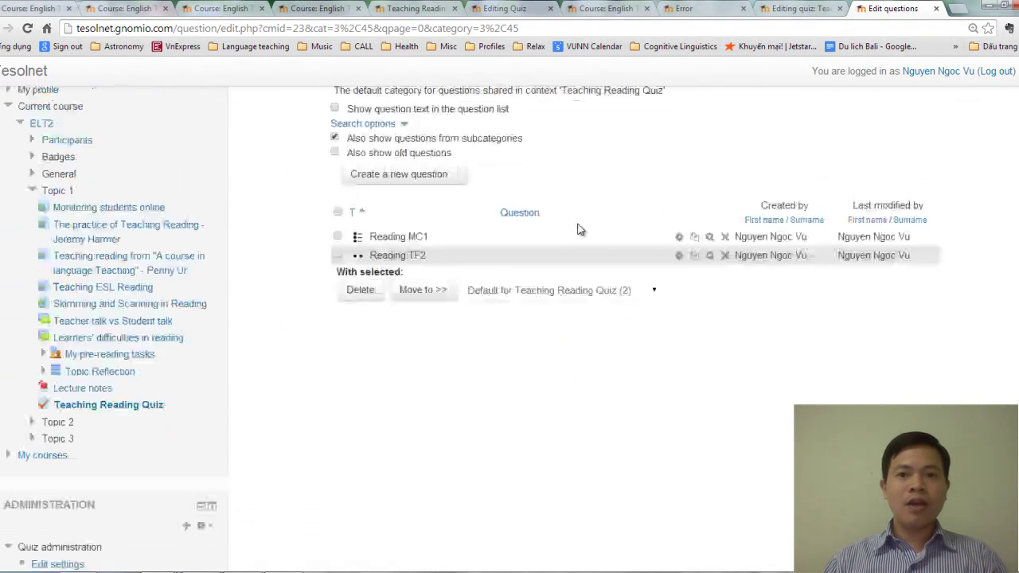
Close the leftover Error, editing, course and review tabs, returning to the course page
click(742, 8)
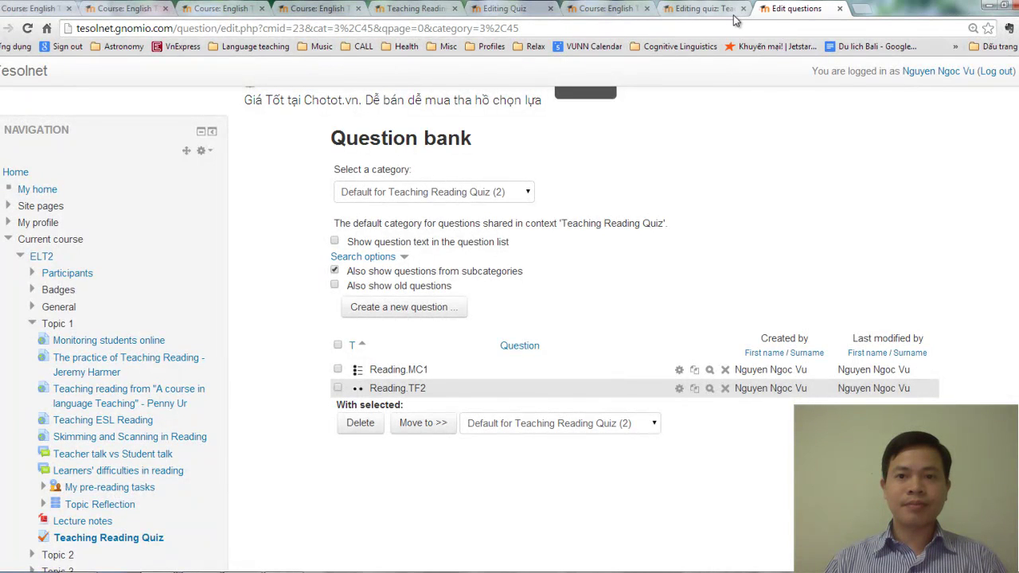
click(742, 9)
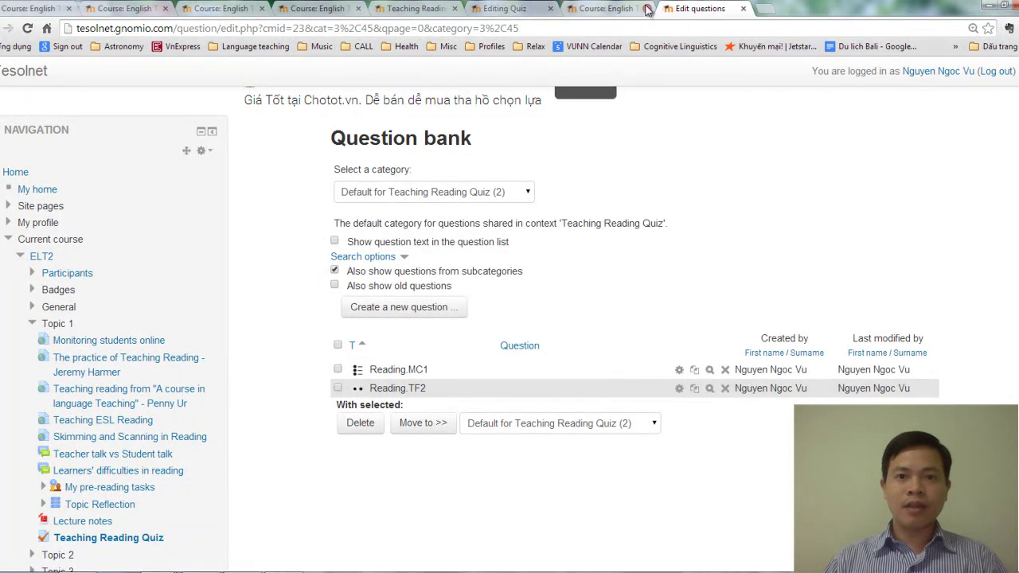
click(646, 9)
click(508, 14)
click(550, 9)
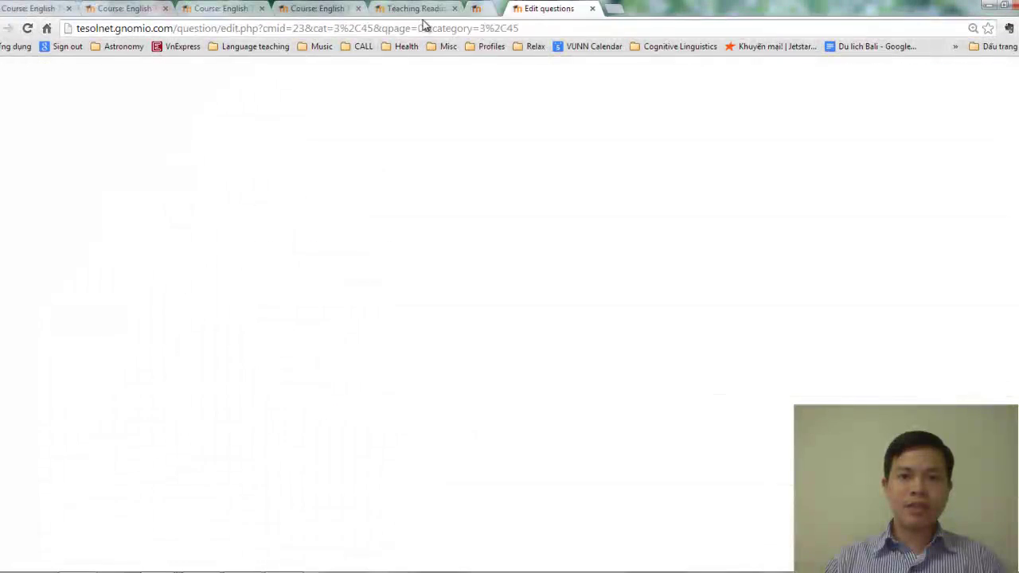
click(413, 8)
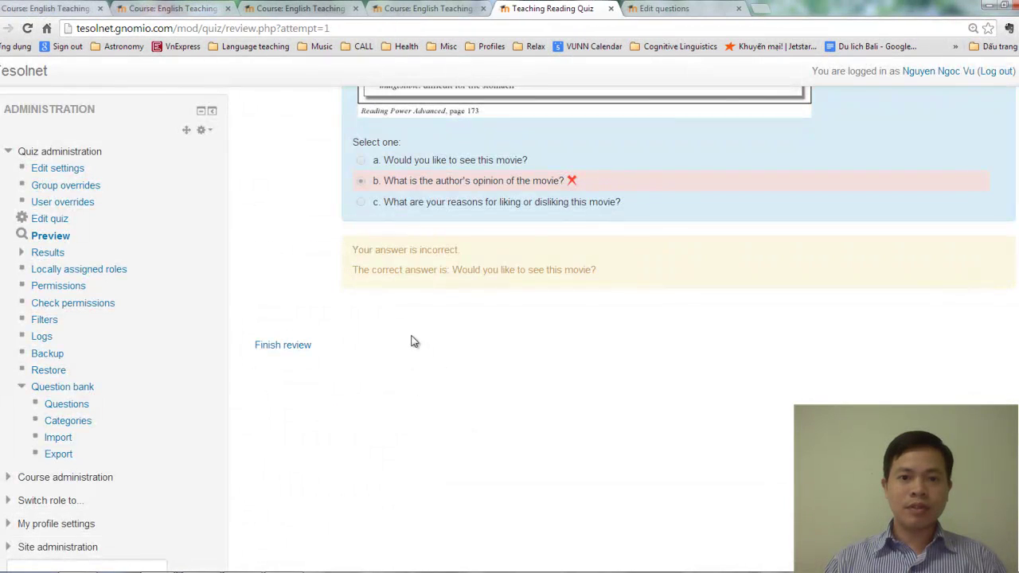
scroll(499, 210, up, 10)
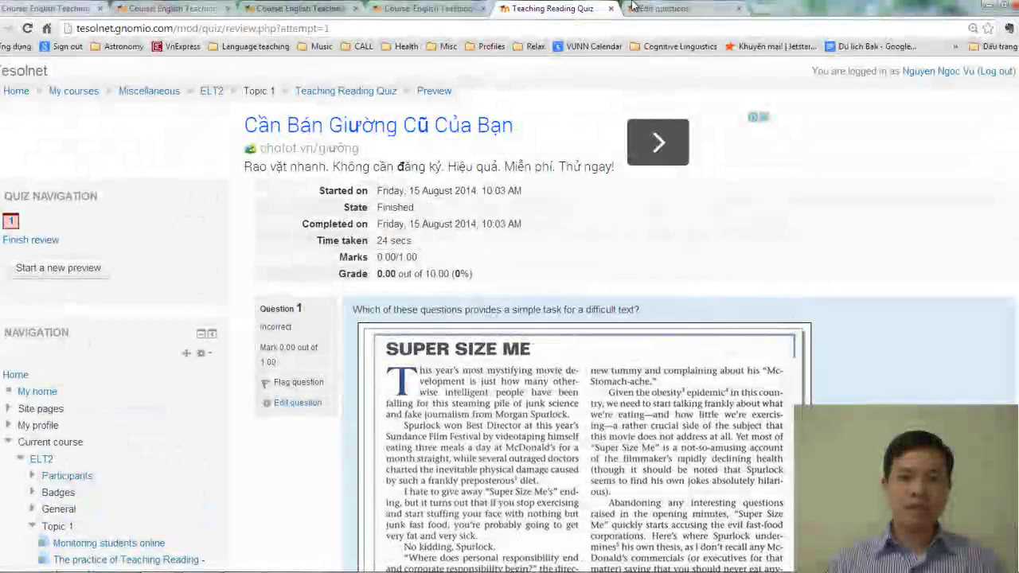
click(610, 8)
click(429, 8)
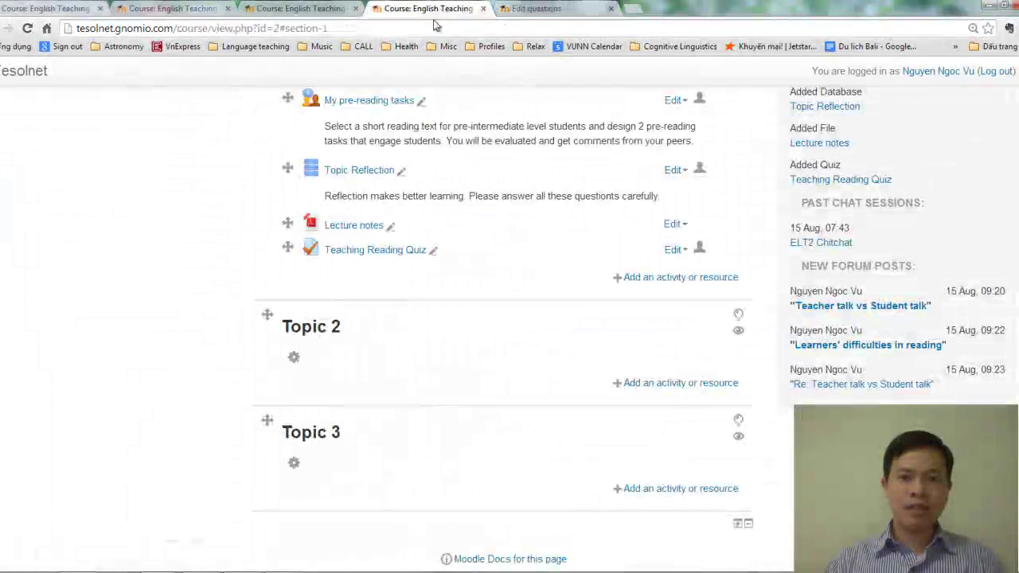
Open Teaching Reading Quiz in a new tab, attempt it answering True, and reach the summary
middle_click(403, 250)
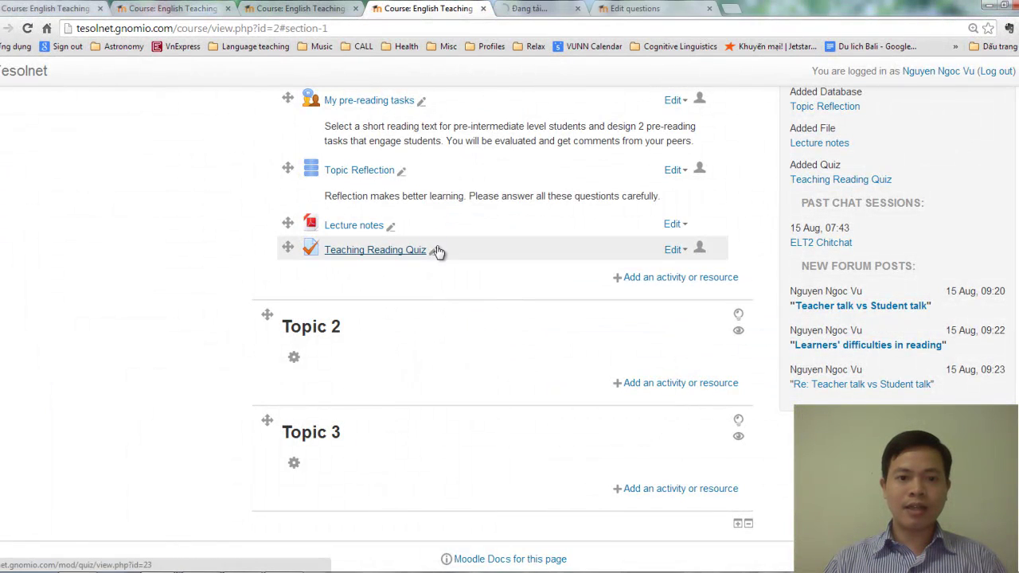
click(558, 9)
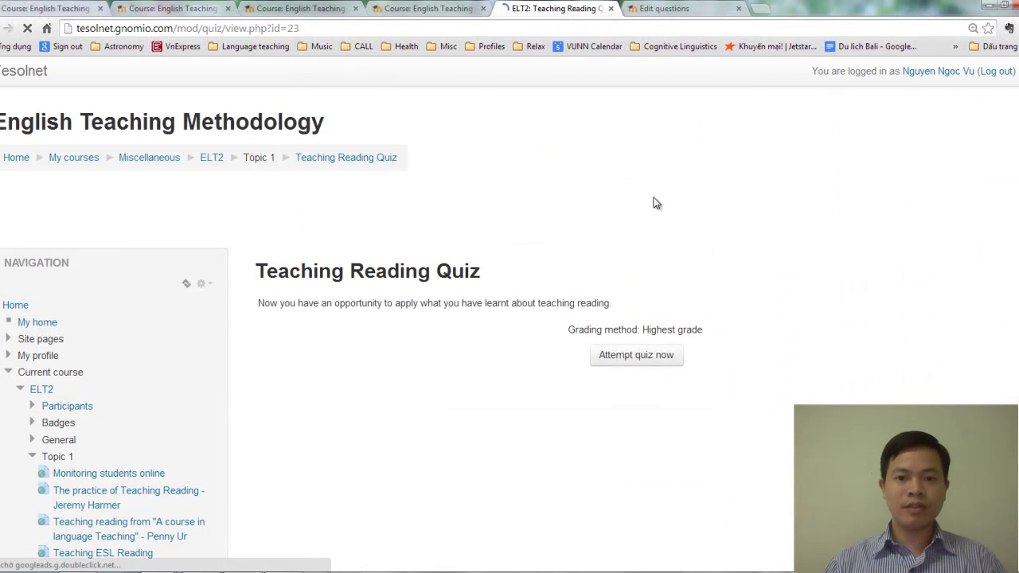
click(646, 364)
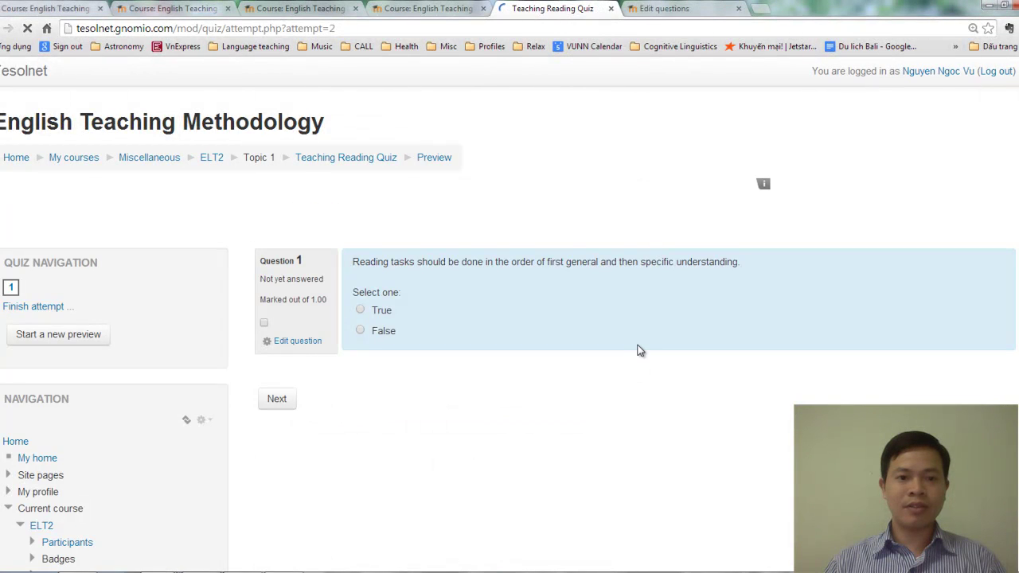
click(360, 310)
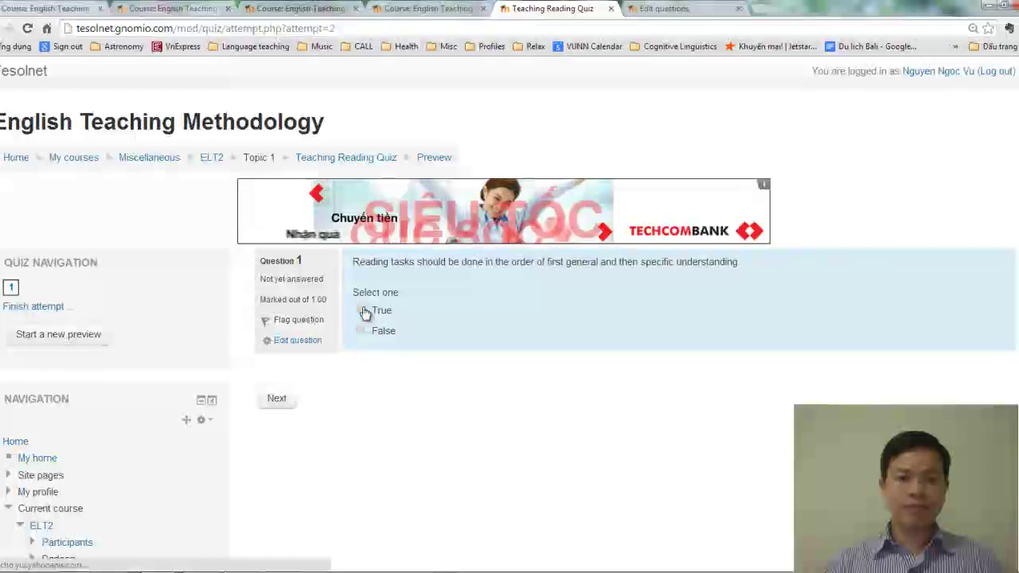
click(280, 399)
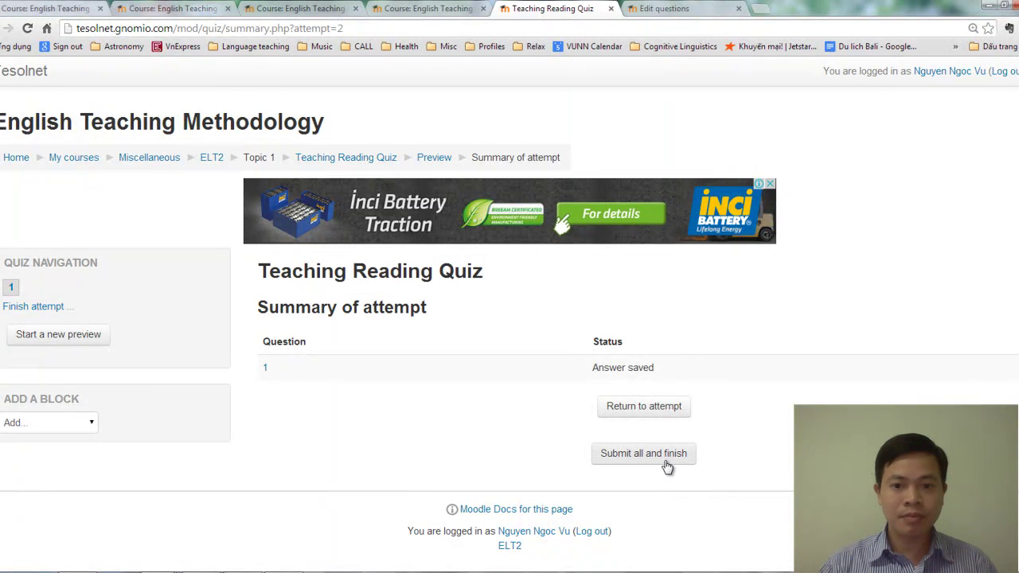
Open the Teaching Reading Quiz settings in a new tab from the Edit questions page
click(664, 9)
scroll(279, 351, down, 5)
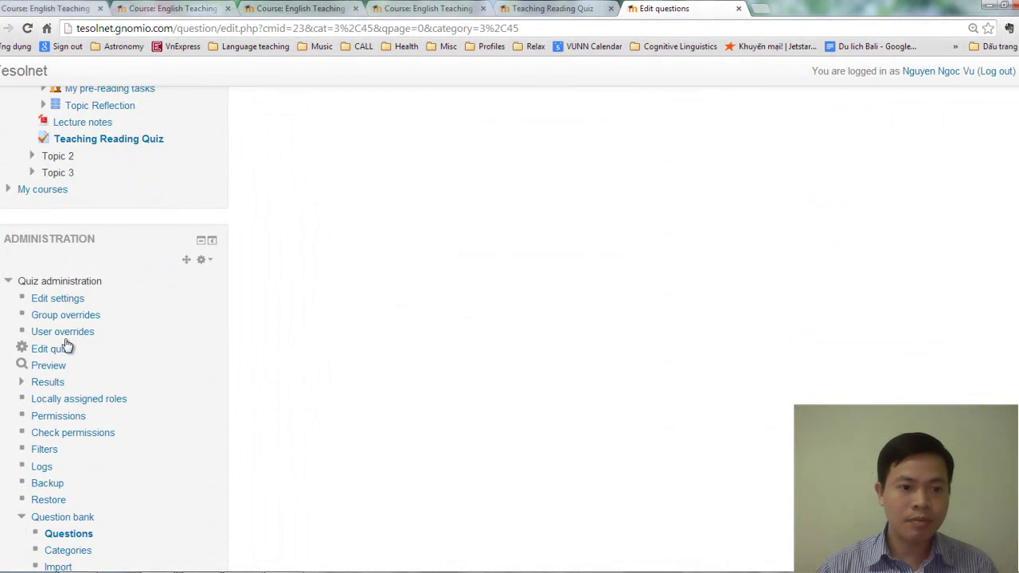
middle_click(62, 301)
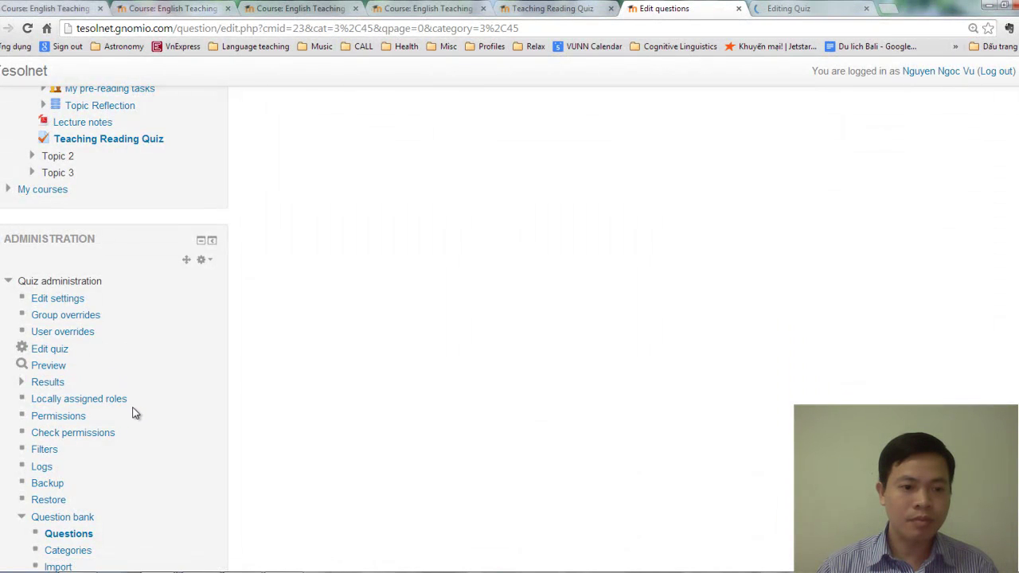
scroll(135, 420, down, 1)
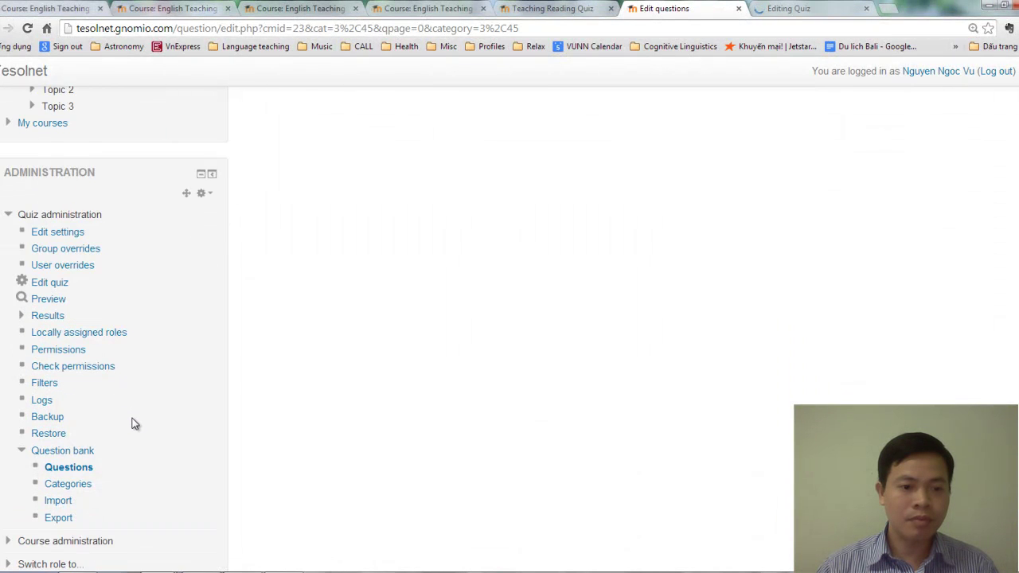
scroll(134, 425, down, 2)
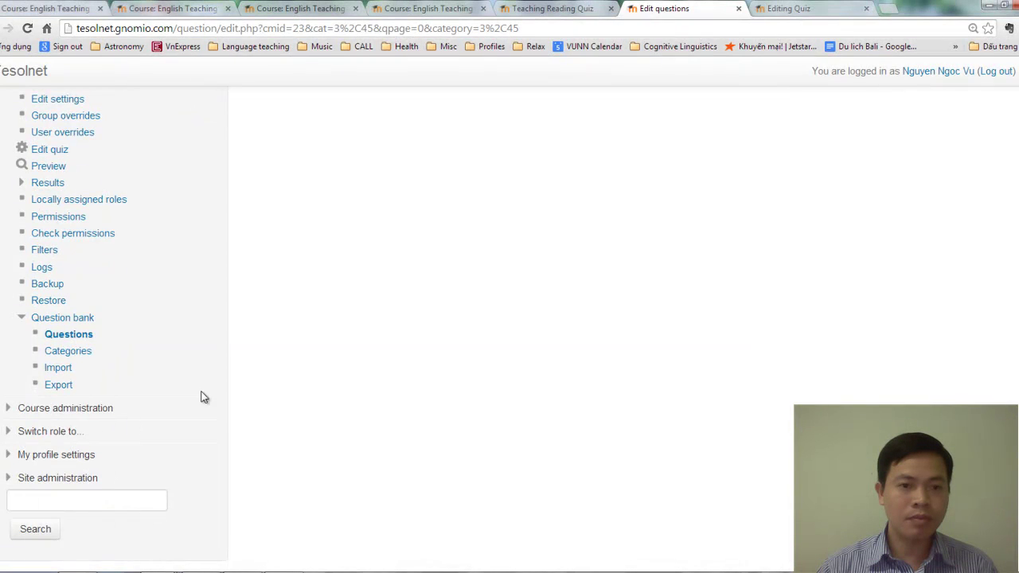
click(815, 11)
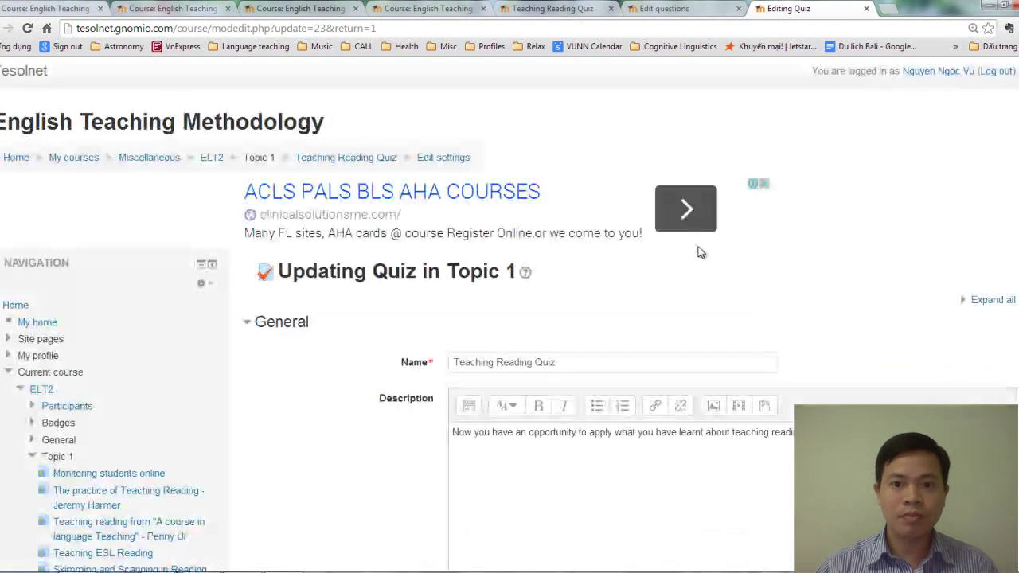
Review the full Layout settings, then close the settings tab without saving
scroll(725, 258, down, 2)
scroll(725, 259, down, 5)
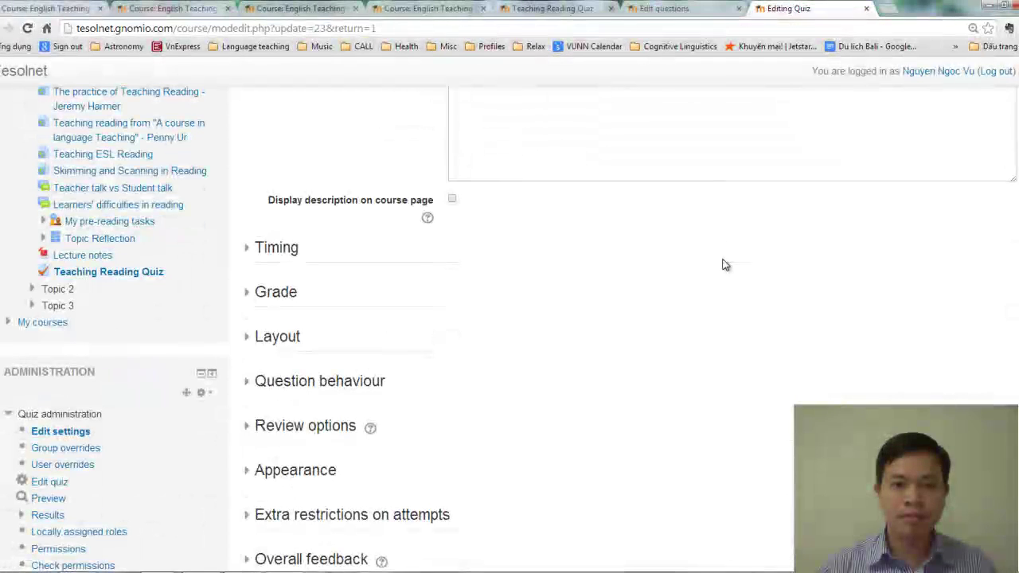
click(291, 270)
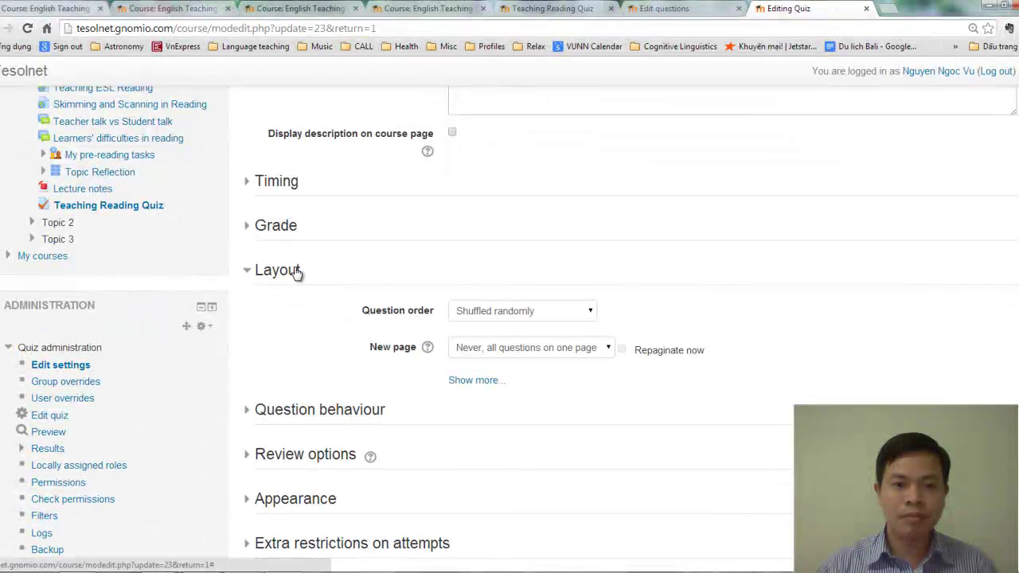
scroll(692, 254, down, 1)
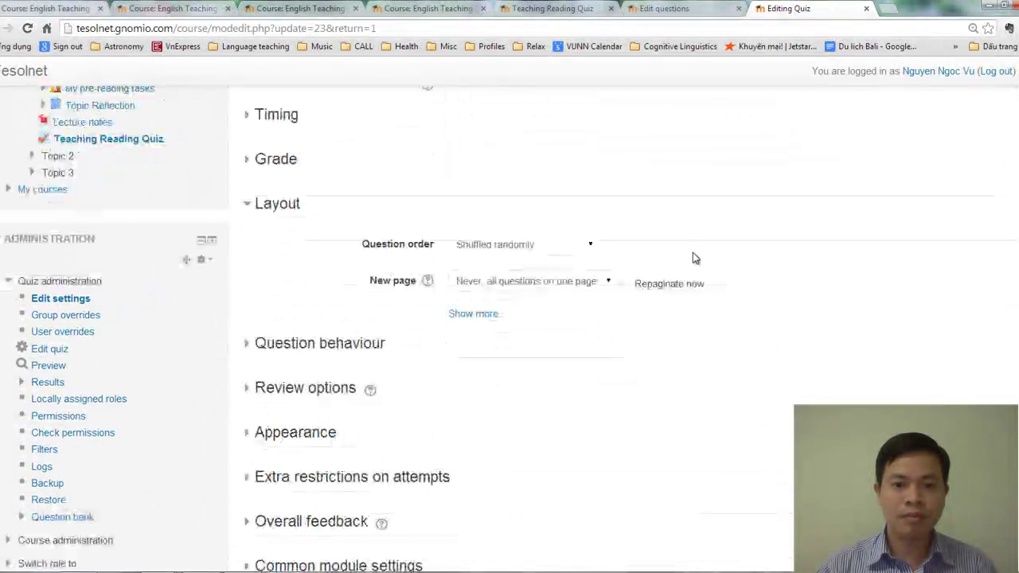
click(478, 313)
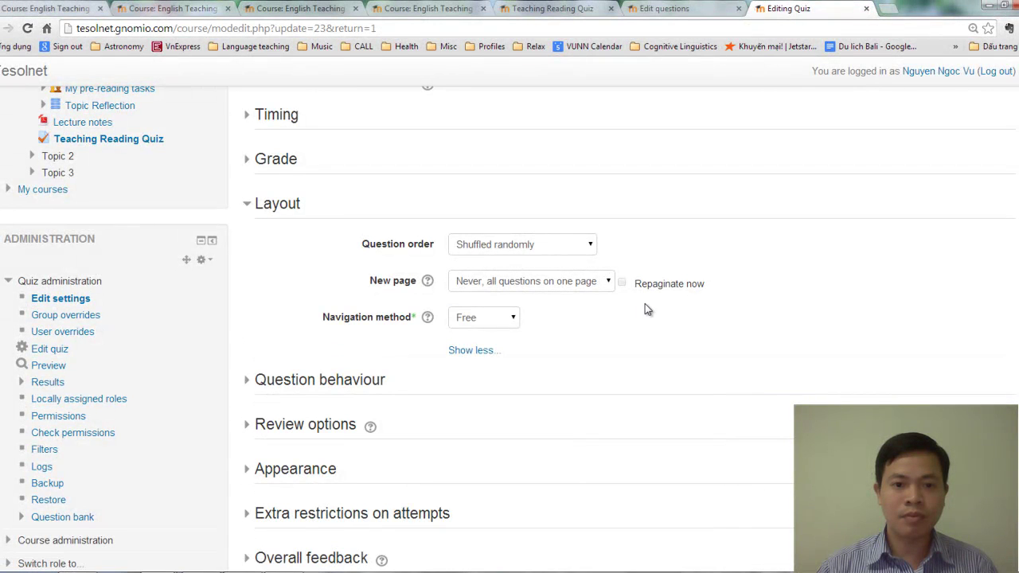
click(866, 9)
Close the Edit questions and Teaching Reading Quiz tabs and switch to the MALL of English Department window
scroll(732, 165, up, 5)
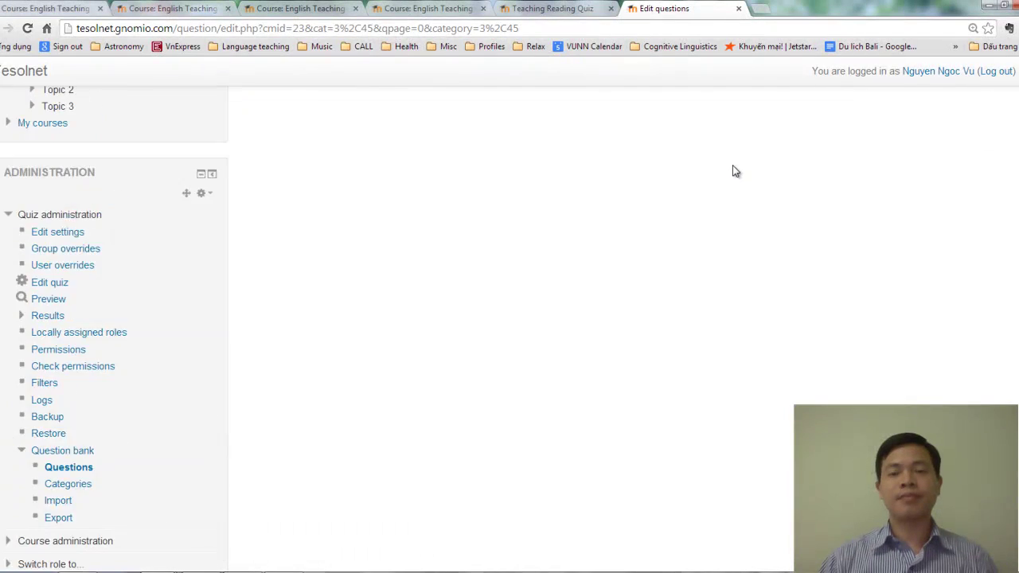
scroll(741, 204, up, 4)
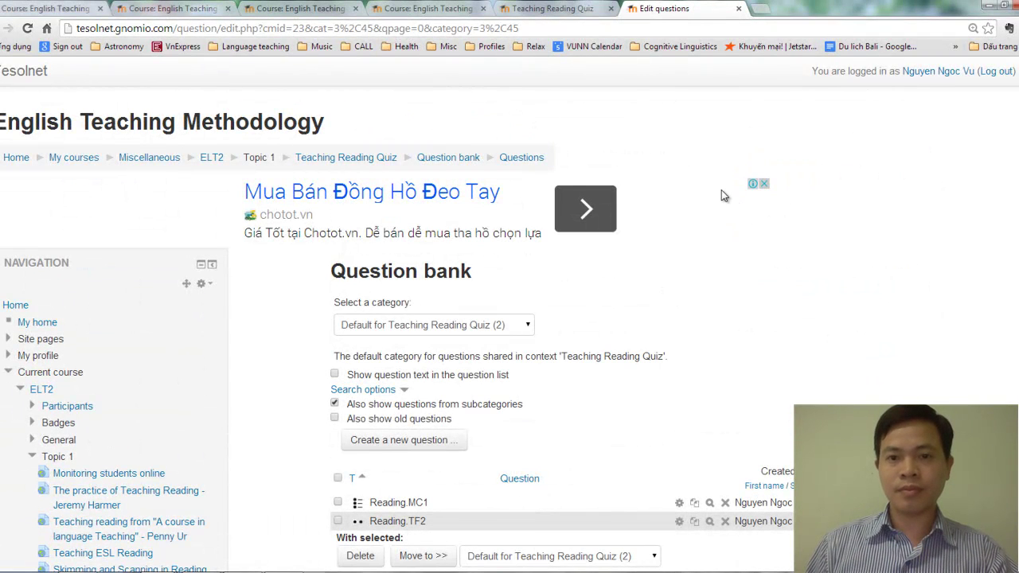
click(738, 9)
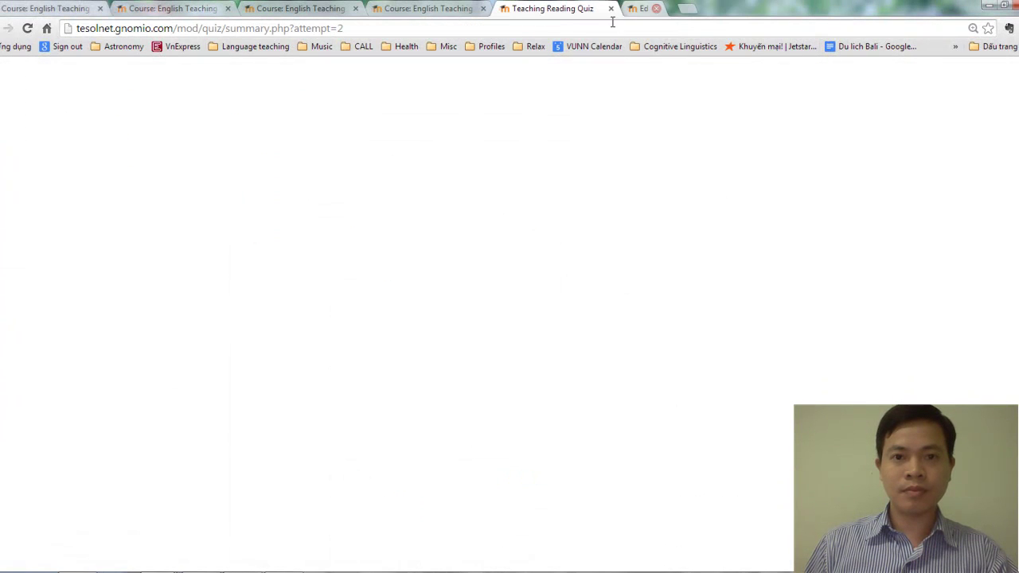
click(609, 9)
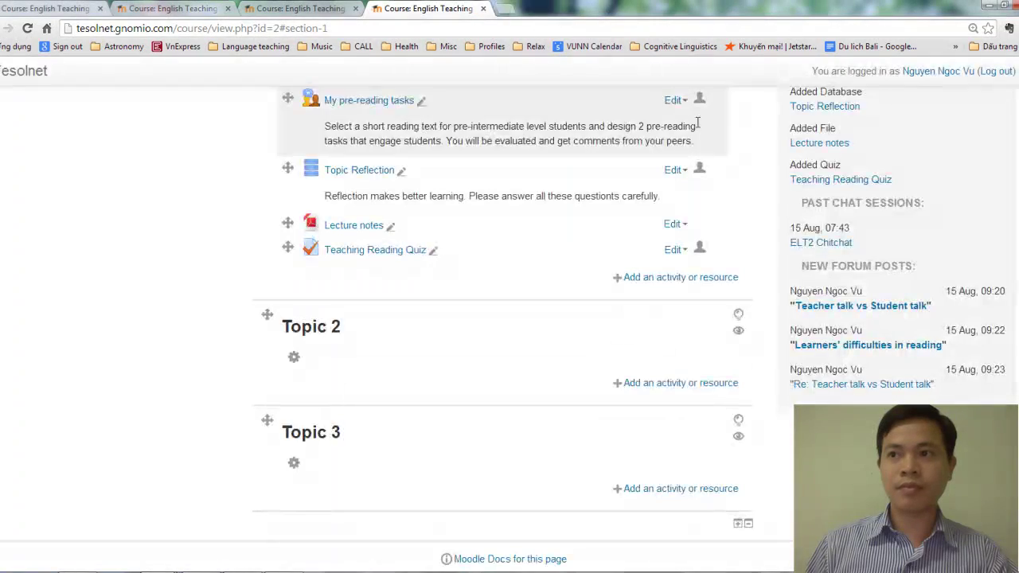
key(alt+Tab)
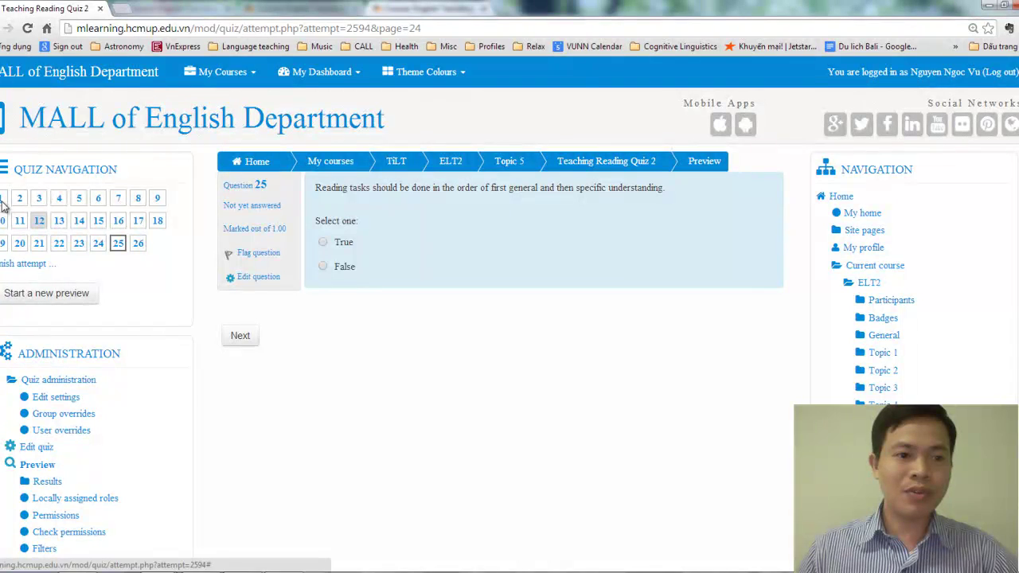
Go back to question 1 of the Teaching Reading Quiz 2 preview and look over it
click(96, 216)
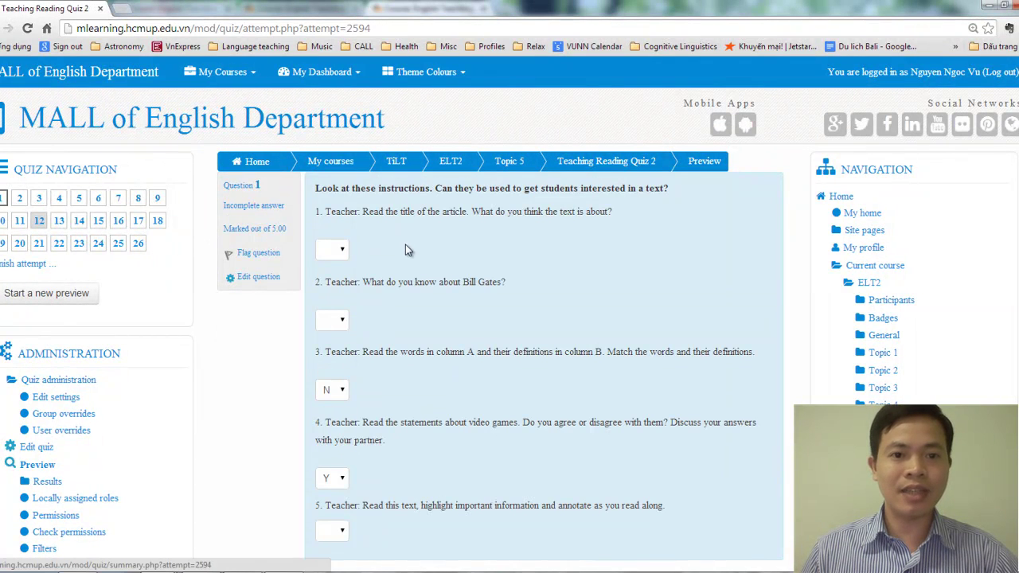
scroll(511, 325, down, 4)
scroll(511, 324, up, 4)
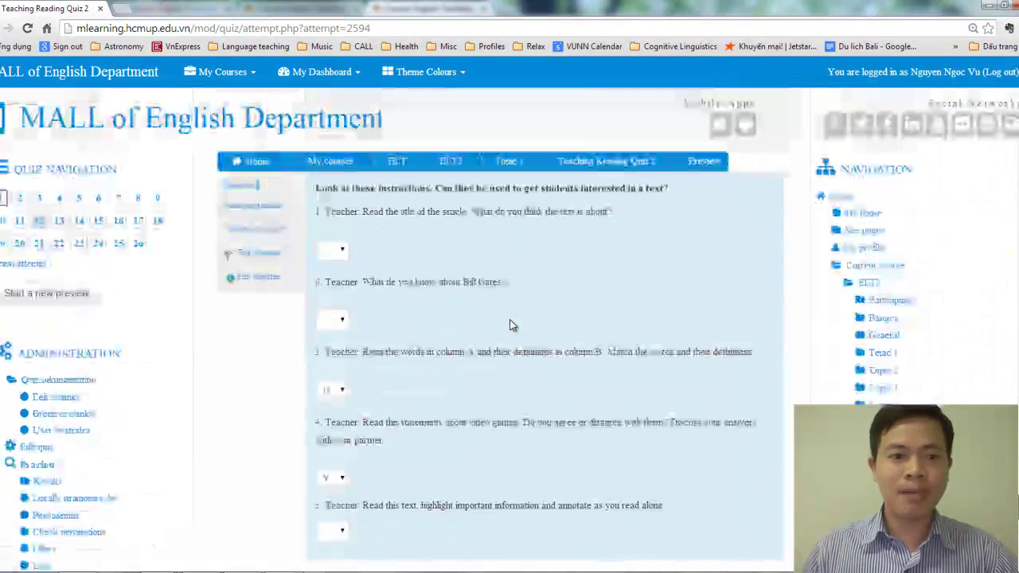
scroll(329, 261, down, 2)
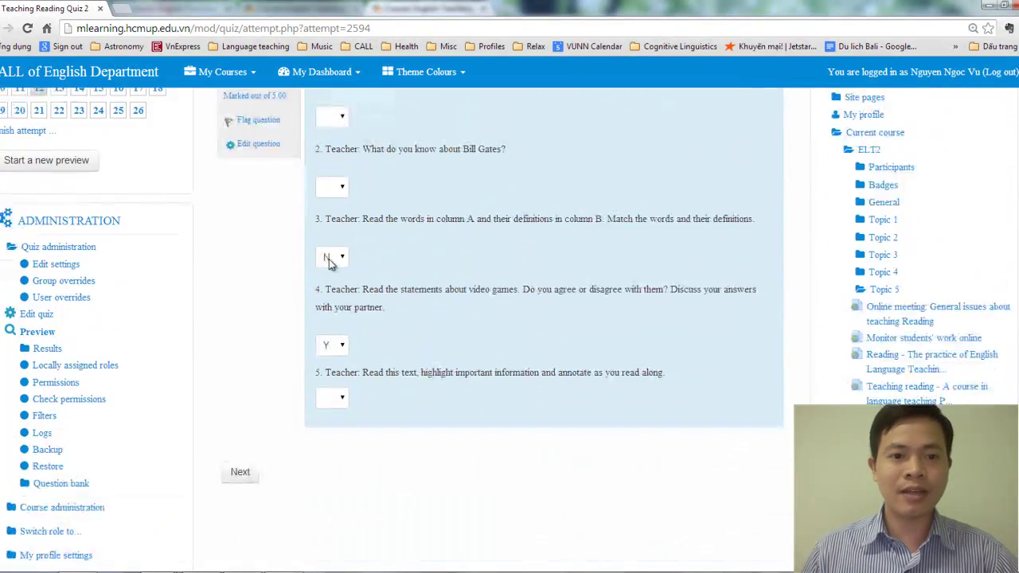
scroll(329, 262, up, 2)
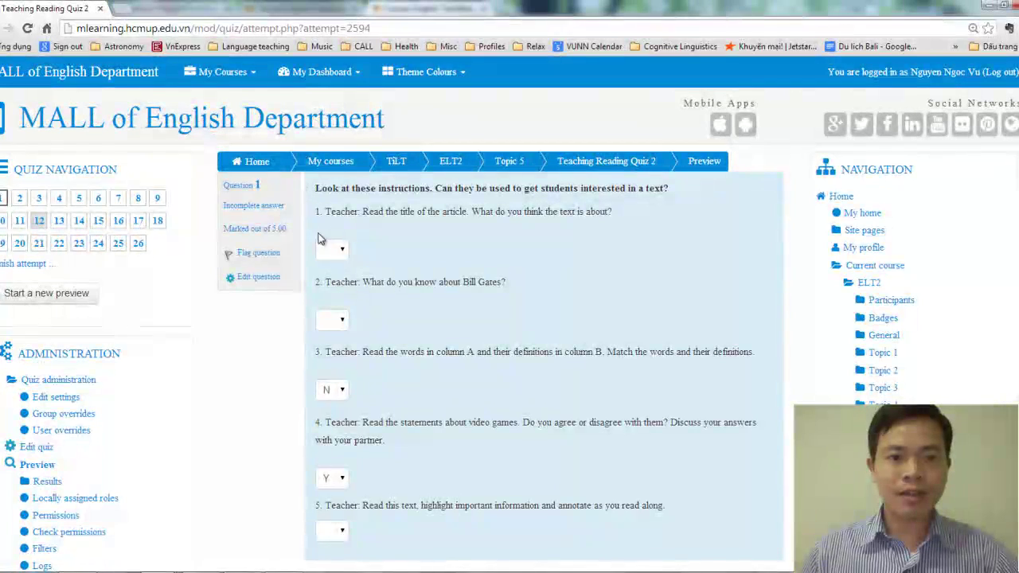
scroll(377, 225, down, 1)
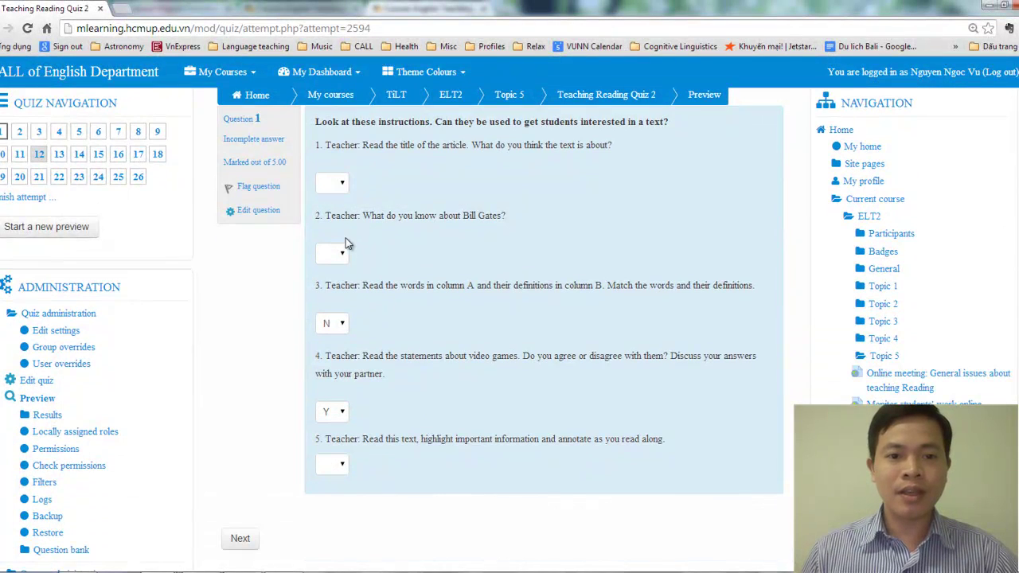
Show each instruction's answer choices, leaving 1 and 2 blank, N for 3 and Y for 4
click(333, 184)
click(360, 234)
click(333, 253)
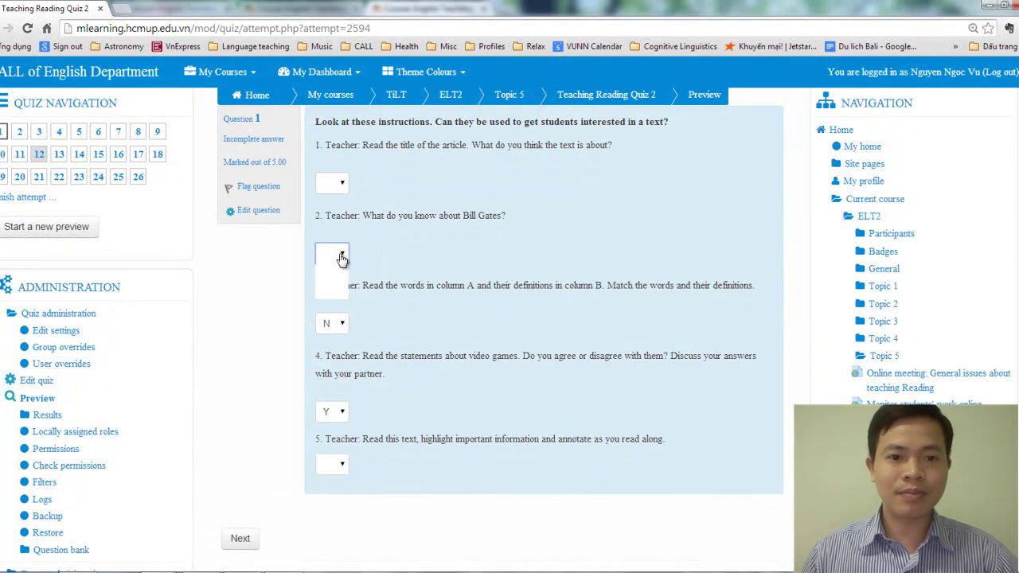
click(340, 323)
click(335, 323)
click(326, 365)
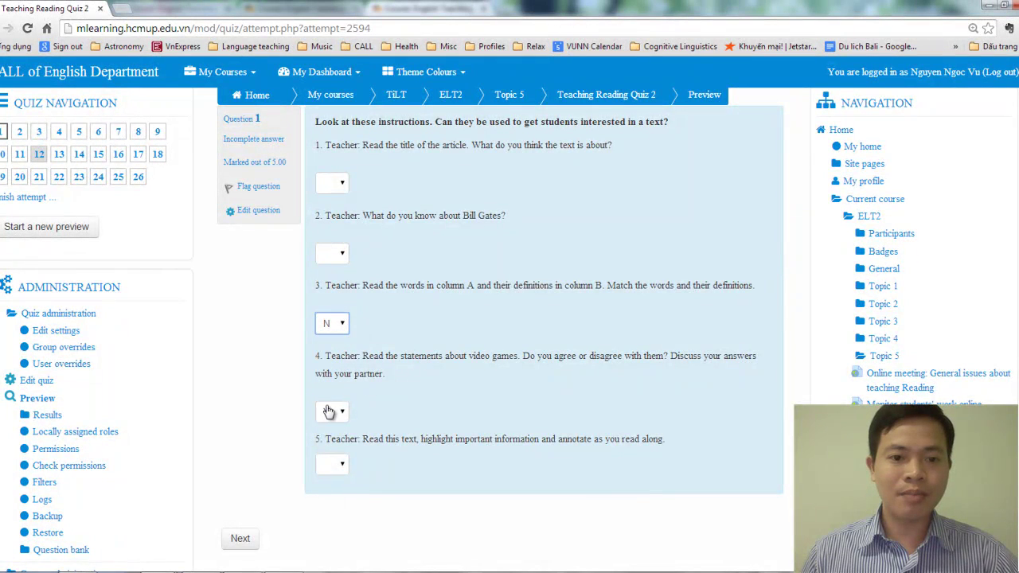
click(333, 412)
click(431, 450)
Advance the preview to question 2 on post-reading activities
scroll(402, 318, up, 1)
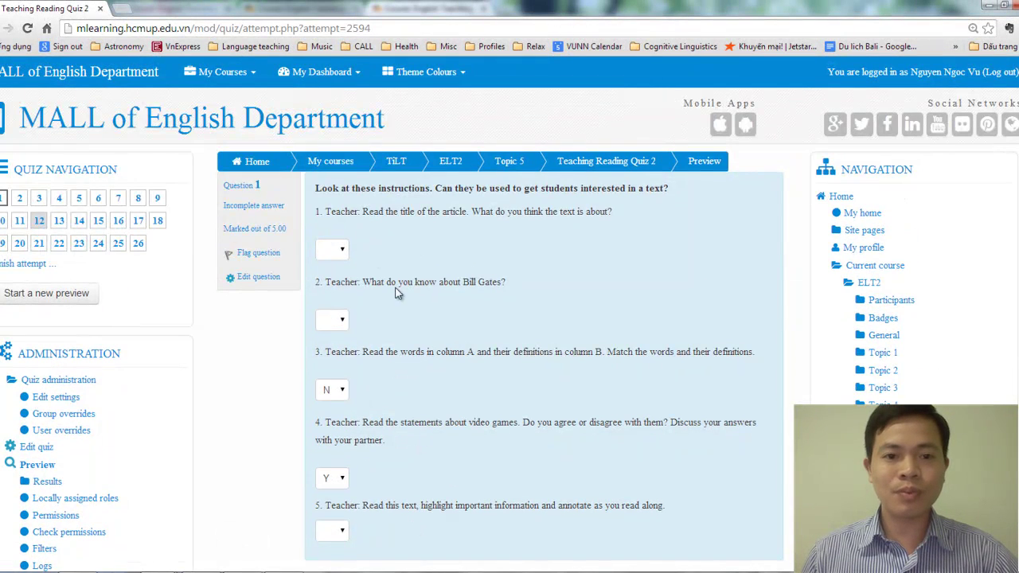
scroll(395, 318, down, 2)
click(243, 470)
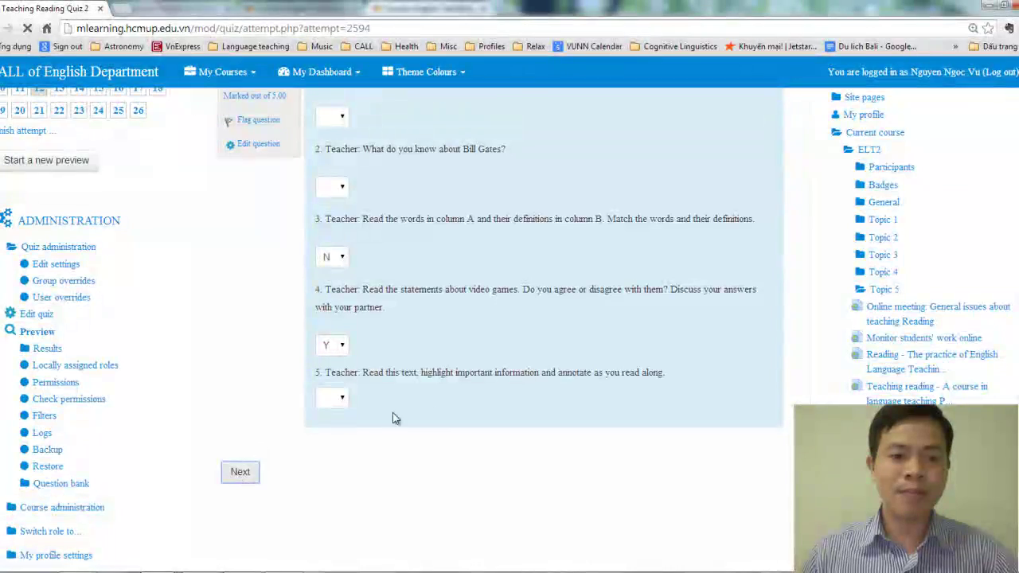
scroll(462, 390, up, 2)
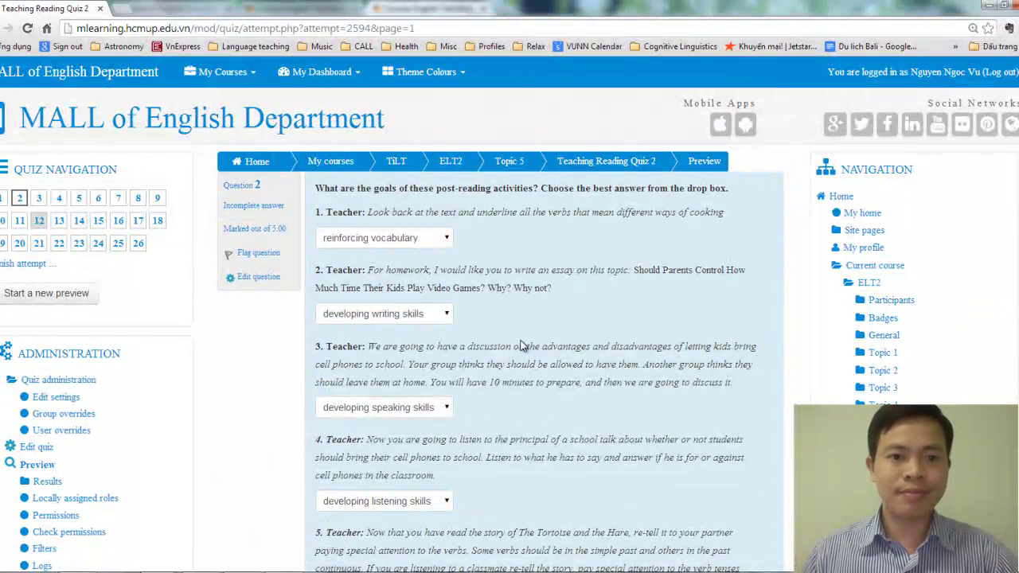
Check the goal choices for activities 1–3 (developing writing, speaking skills), then go to question 3
click(422, 237)
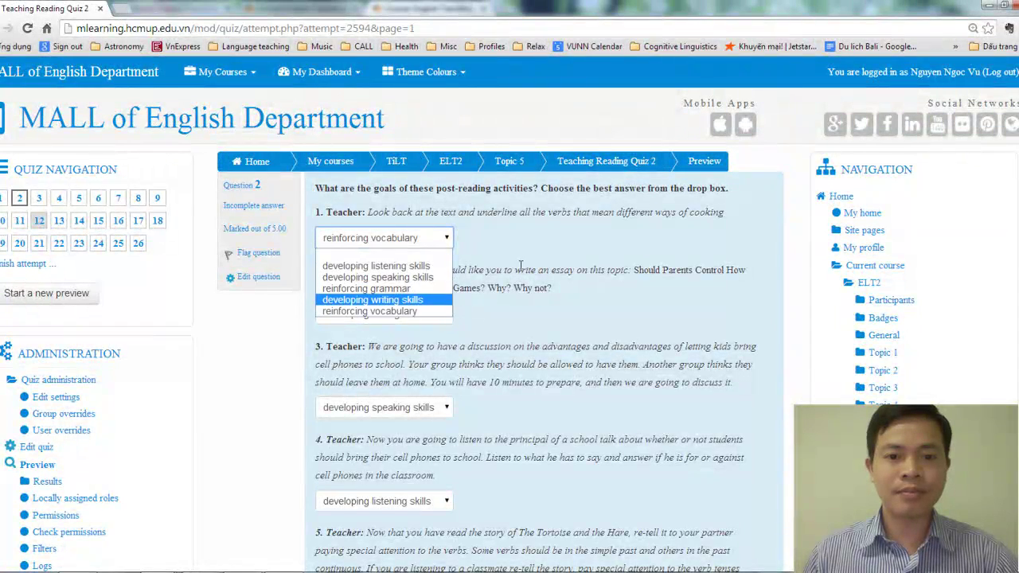
click(371, 299)
click(422, 312)
click(493, 351)
scroll(412, 272, down, 3)
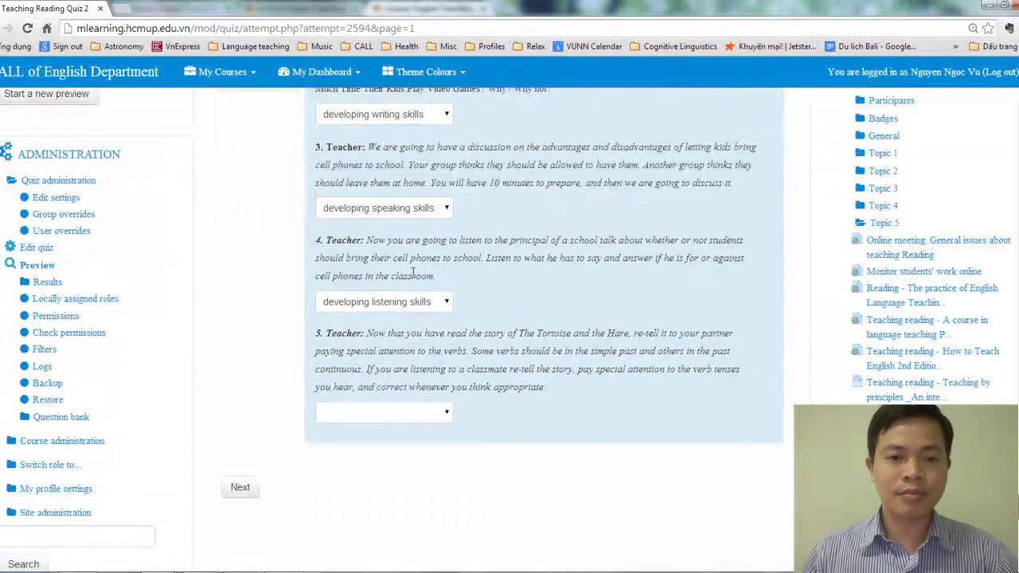
click(420, 208)
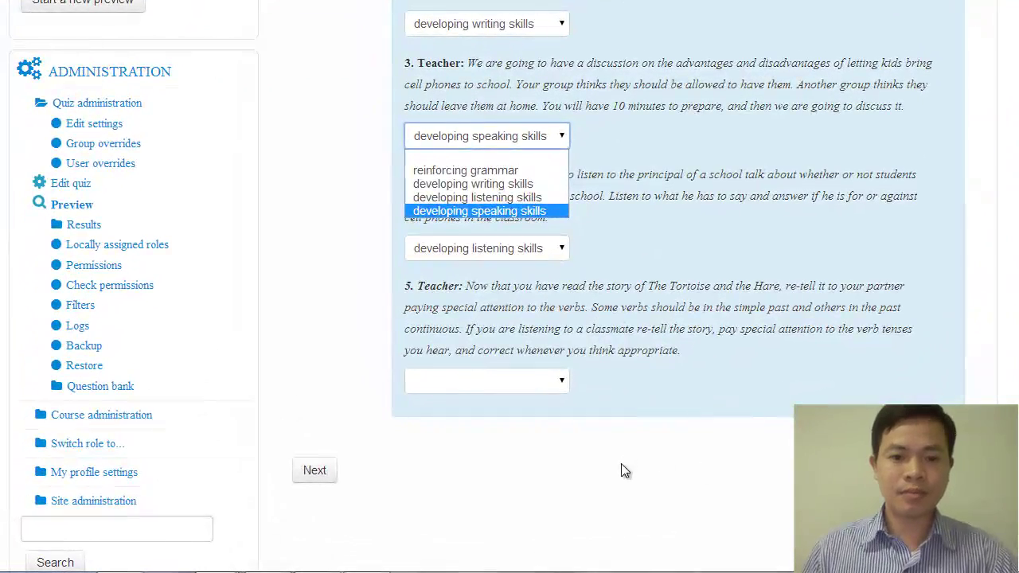
click(496, 486)
click(316, 470)
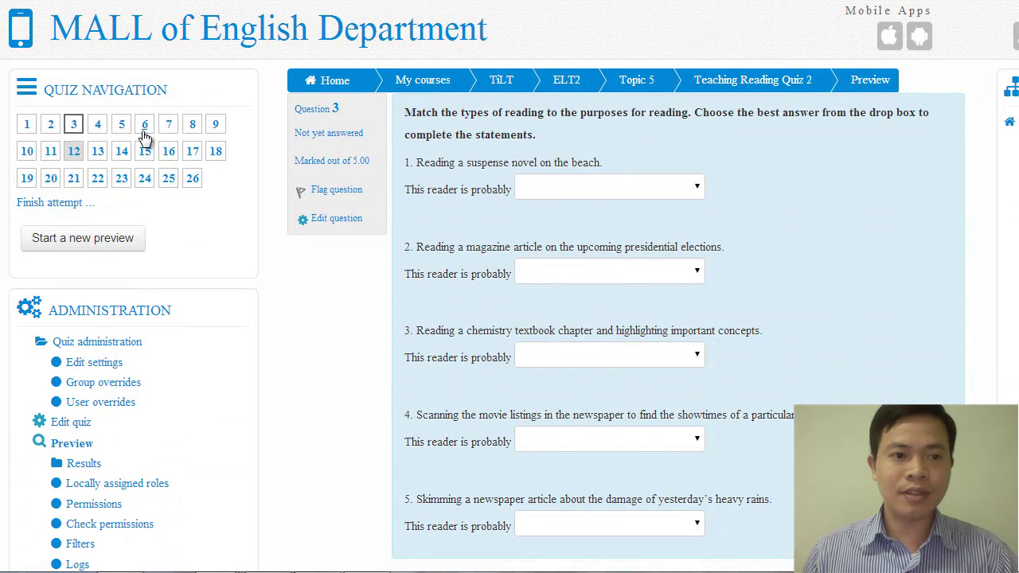
Jump through the preview to question 12, then to question 16's 'Who Got There First?' passage
click(192, 125)
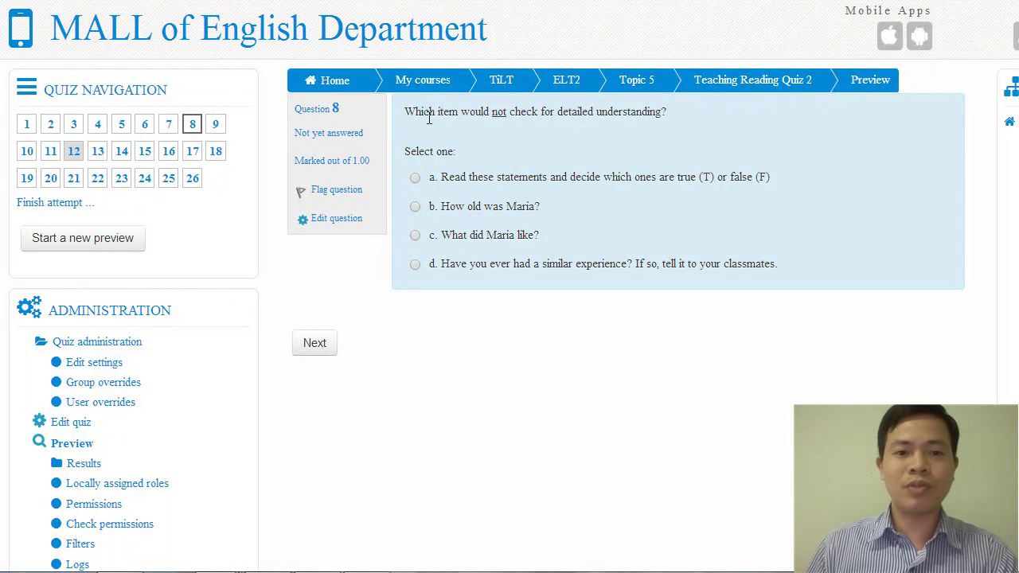
click(71, 157)
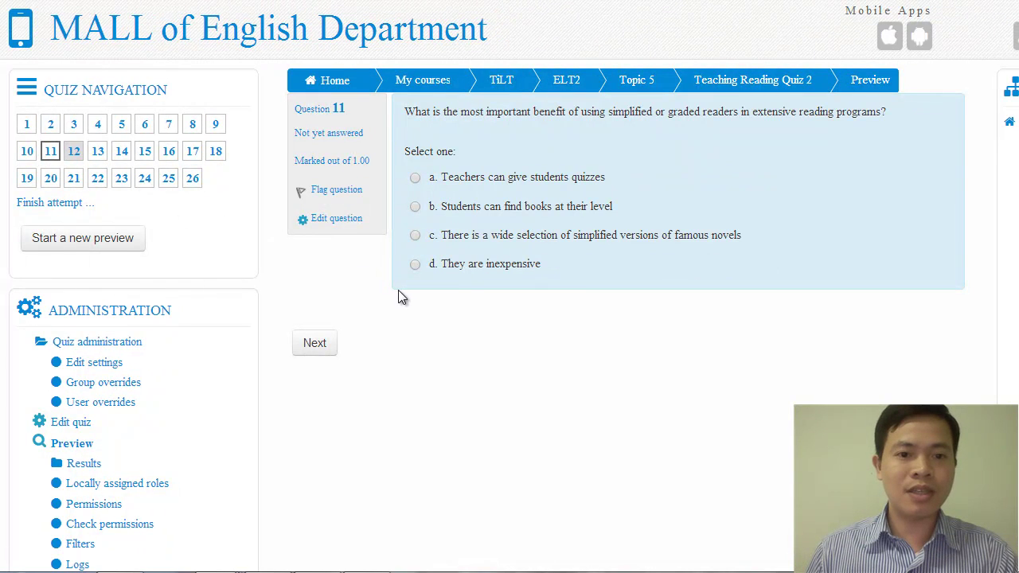
click(74, 156)
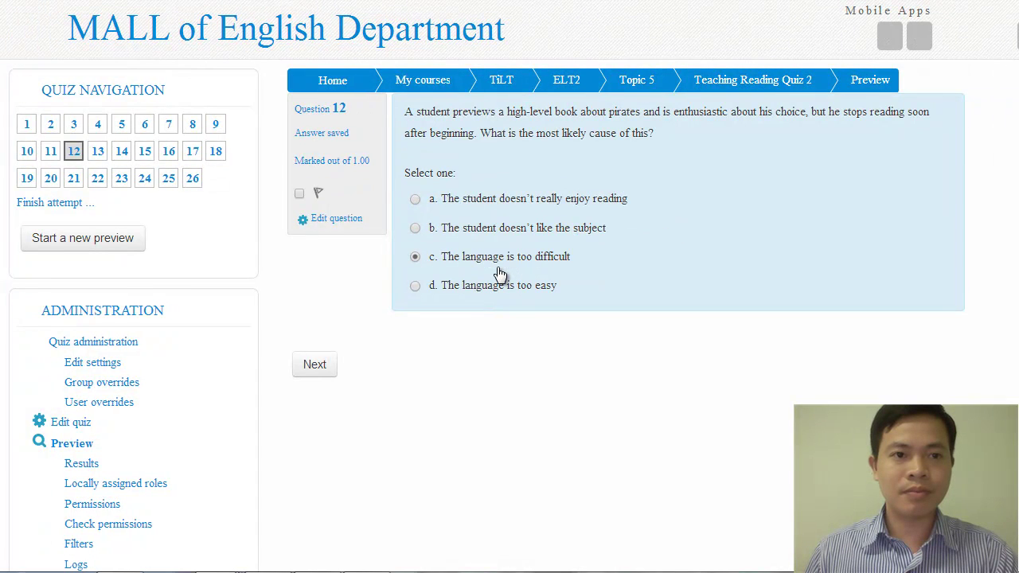
click(168, 153)
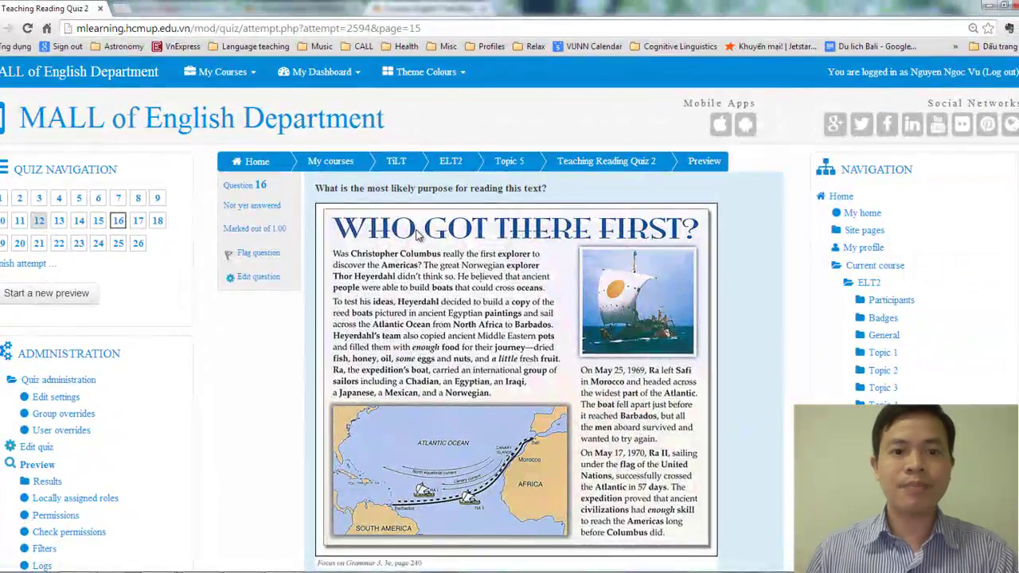
Scroll the question 16 page down and back up
scroll(458, 342, down, 3)
scroll(471, 342, up, 4)
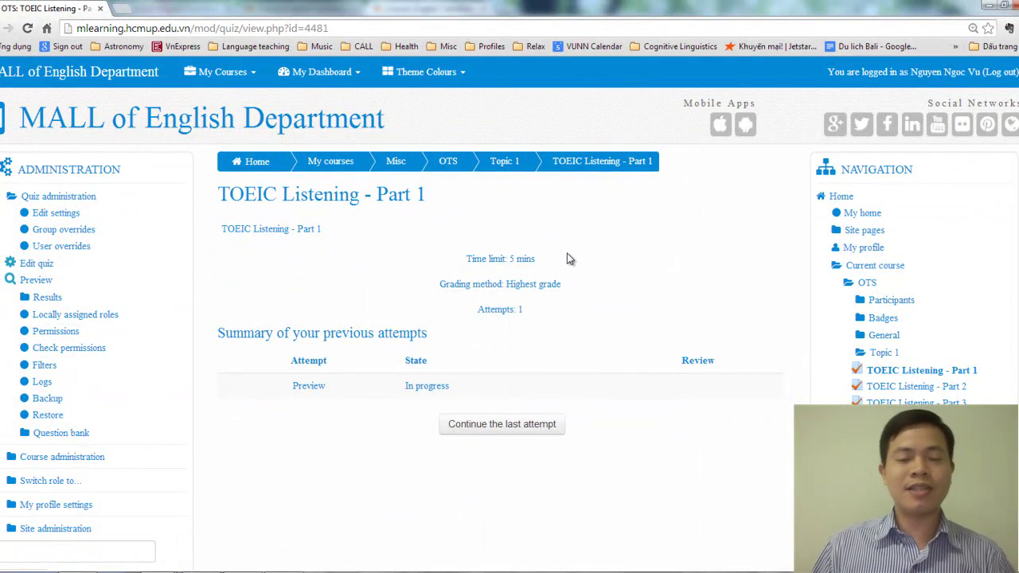
Resume the TOEIC Listening - Part 1 attempt and scroll through its picture questions and back
click(538, 430)
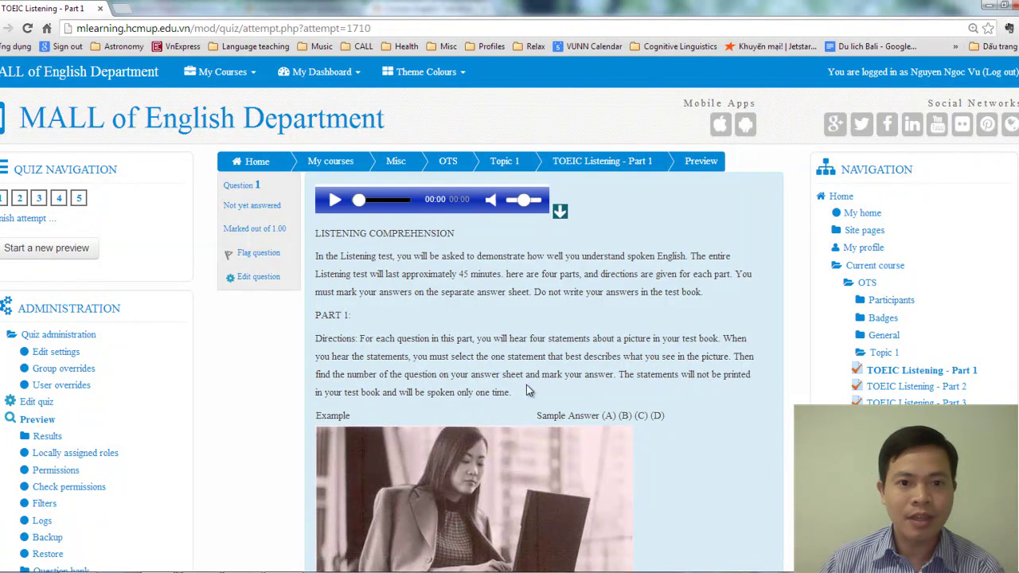
scroll(438, 321, down, 3)
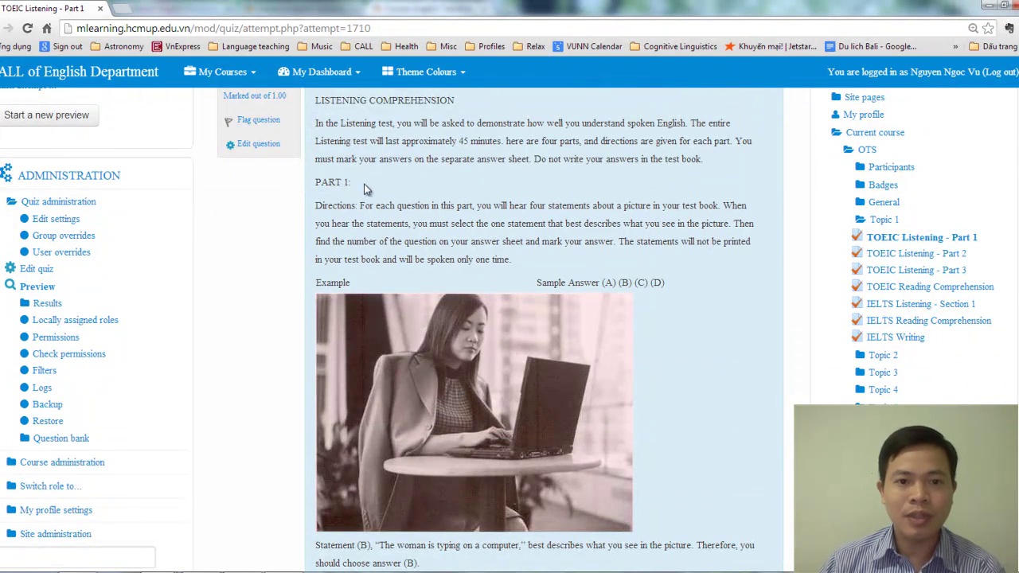
scroll(441, 260, down, 5)
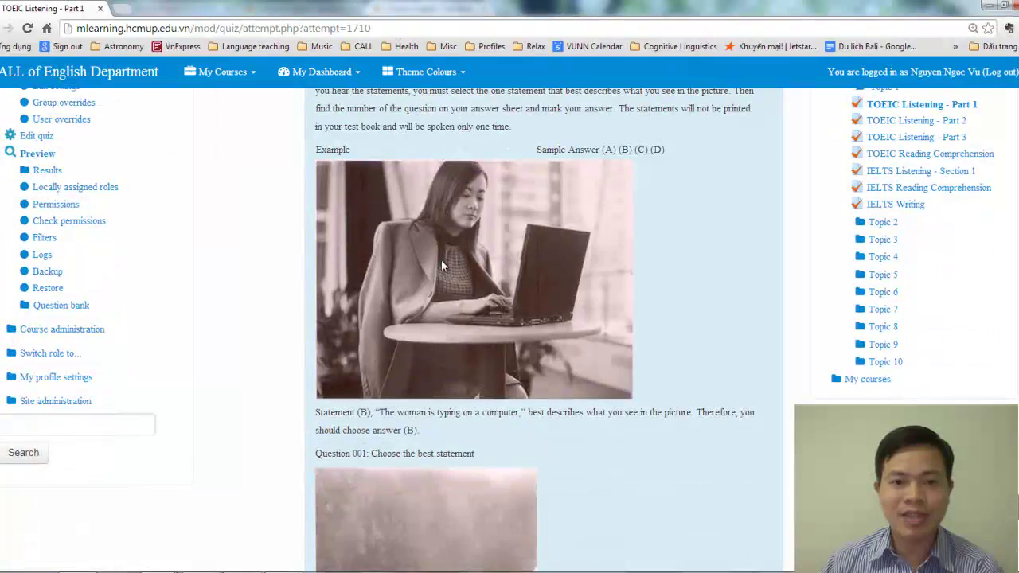
scroll(446, 270, down, 10)
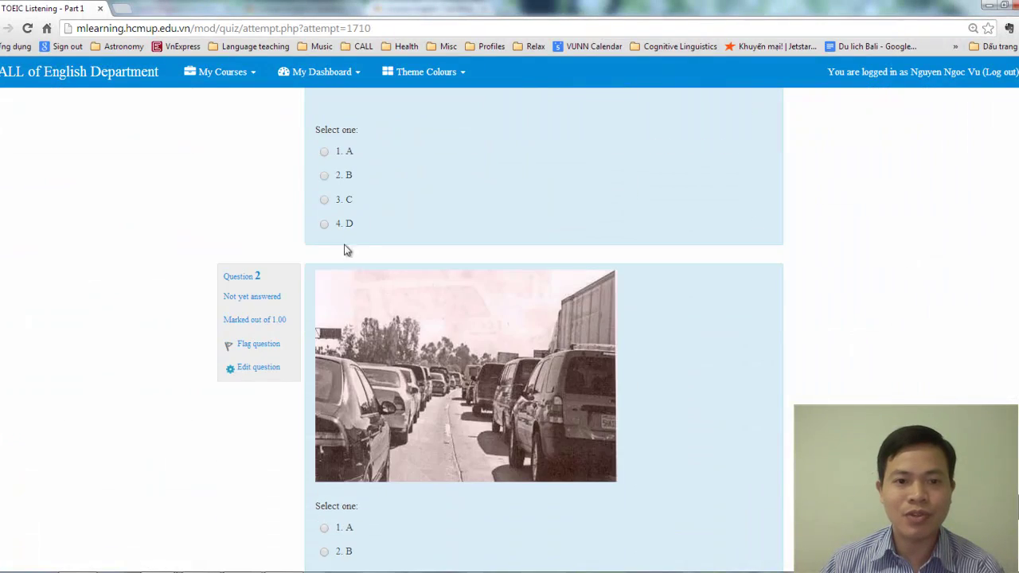
scroll(377, 319, up, 2)
scroll(377, 319, up, 15)
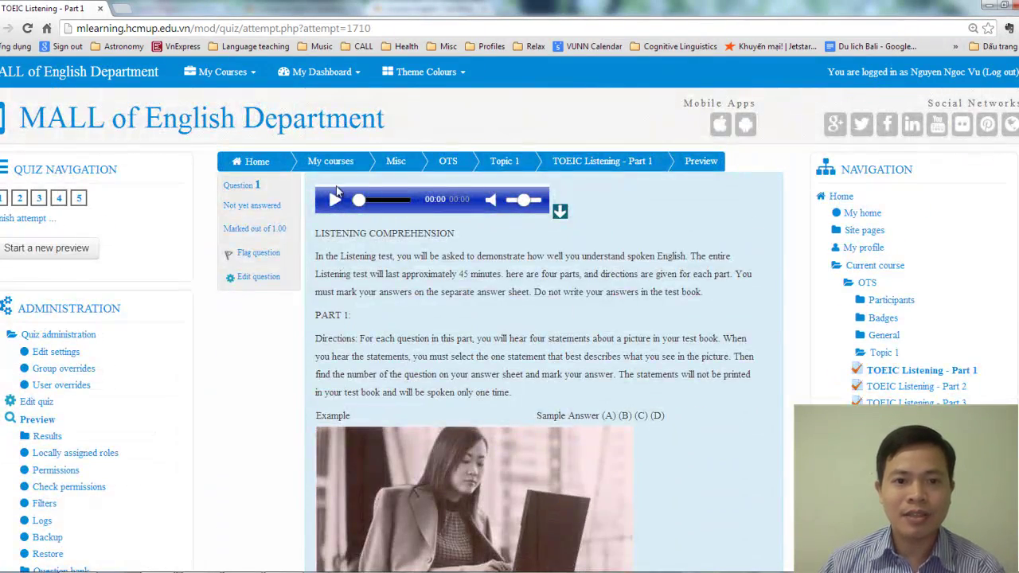
Play the TOEIC listening audio at maximum volume, scroll the questions, and pause it at 00:19
click(334, 199)
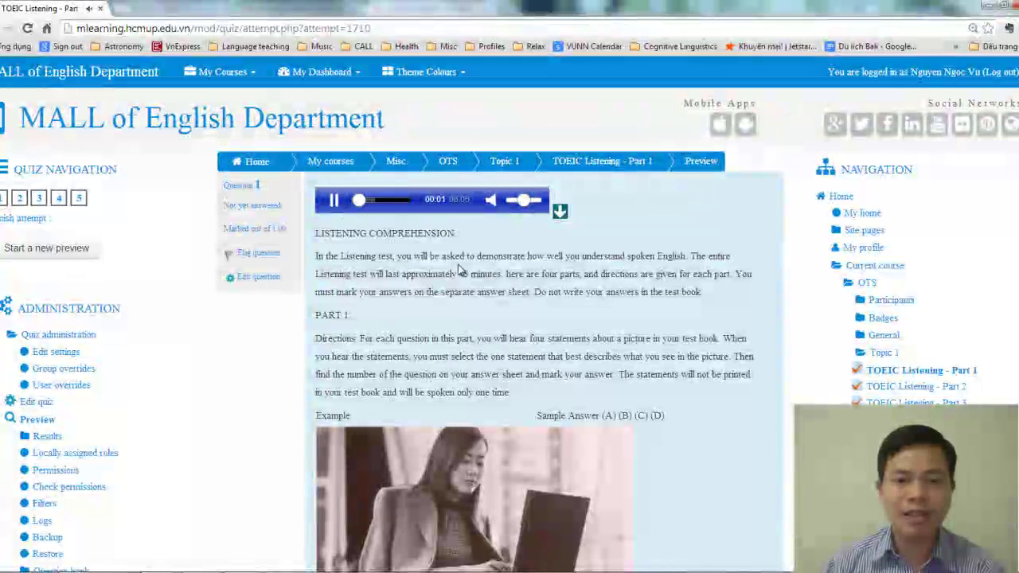
click(534, 200)
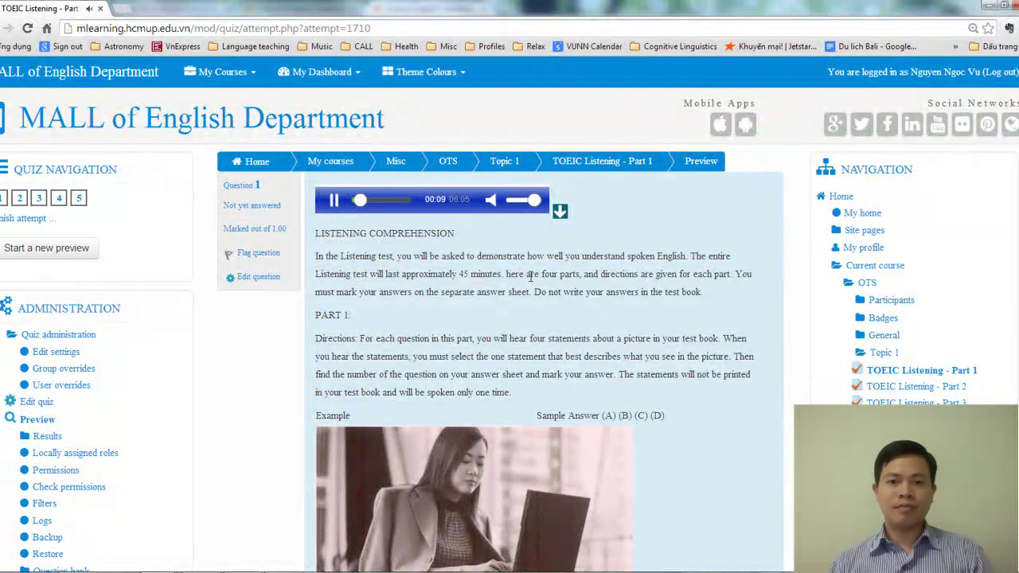
scroll(289, 318, down, 7)
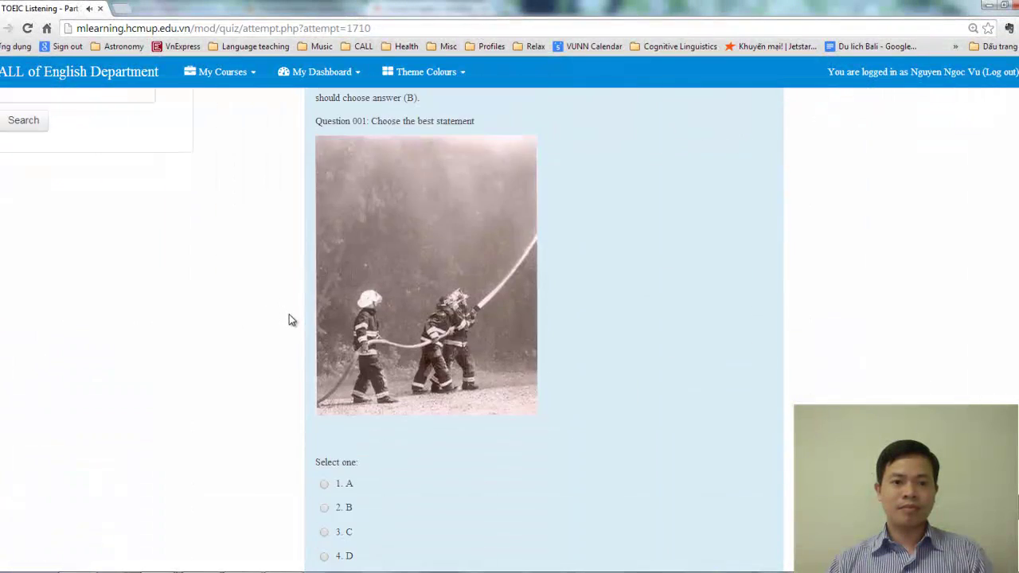
scroll(289, 326, down, 15)
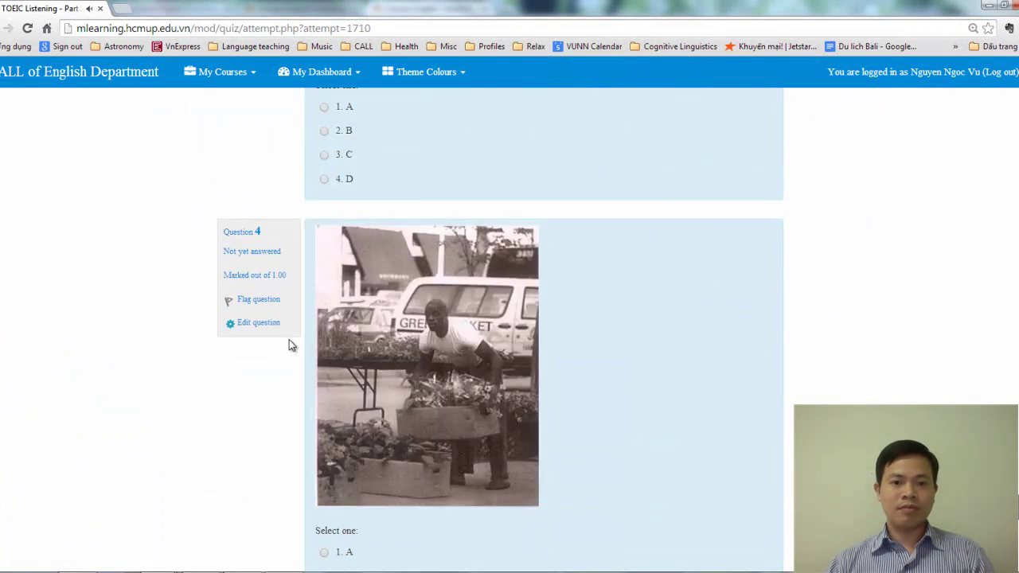
scroll(290, 345, down, 7)
scroll(290, 350, up, 1)
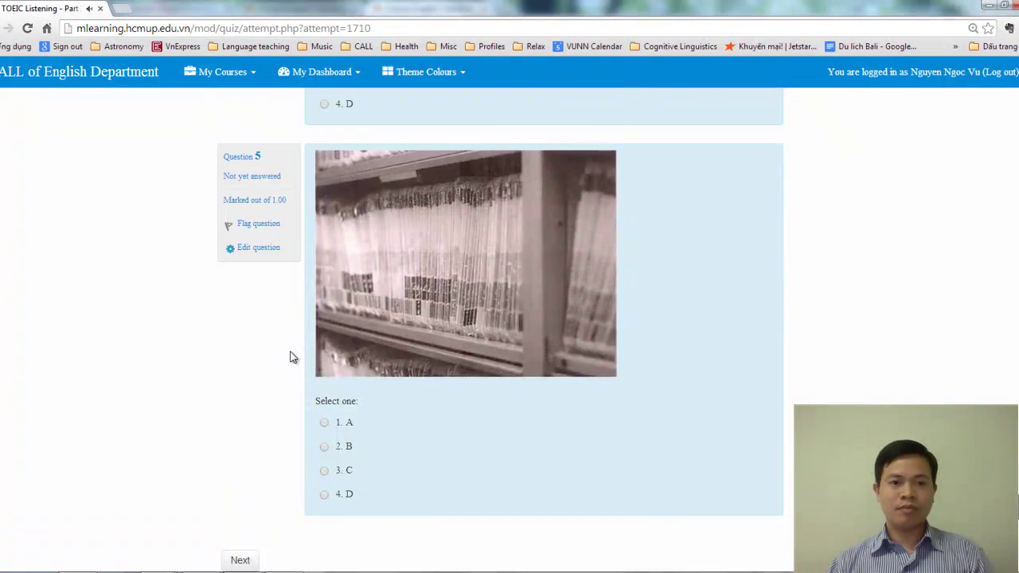
scroll(293, 357, up, 20)
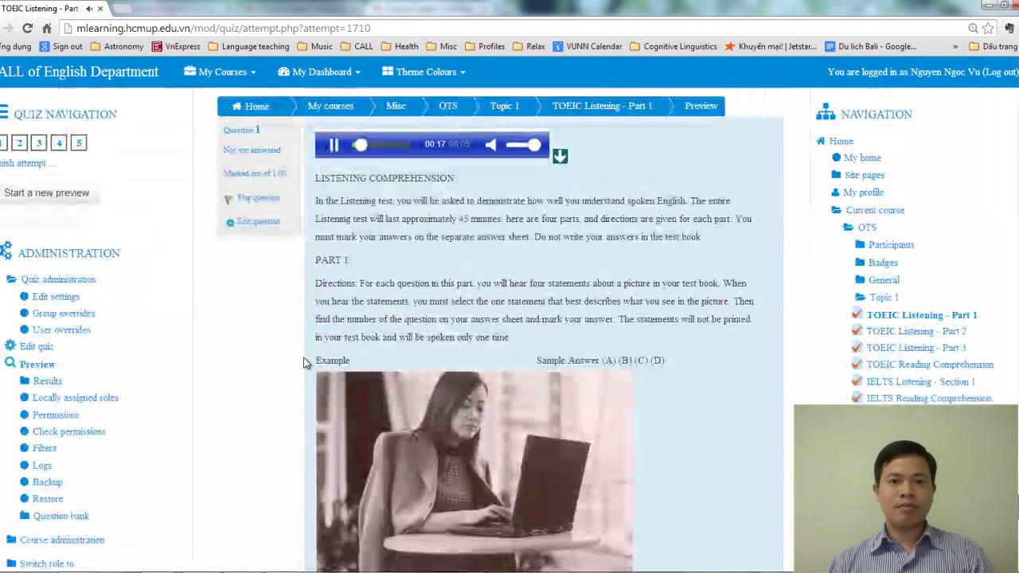
scroll(304, 363, up, 1)
click(333, 200)
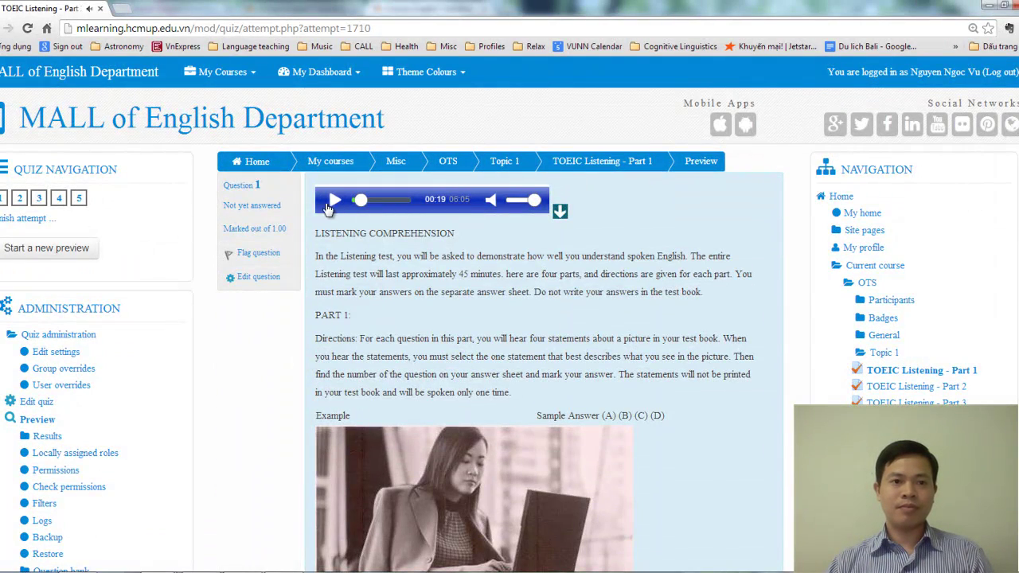
mouse_move(346, 569)
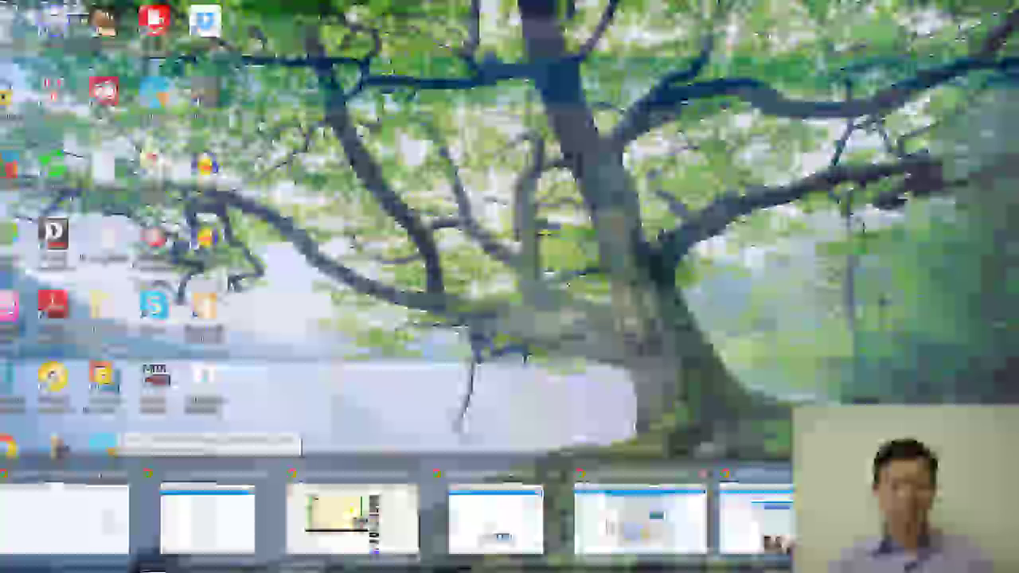
Return to the English Teaching Methodology (ELT2) course window and turn editing off
click(207, 517)
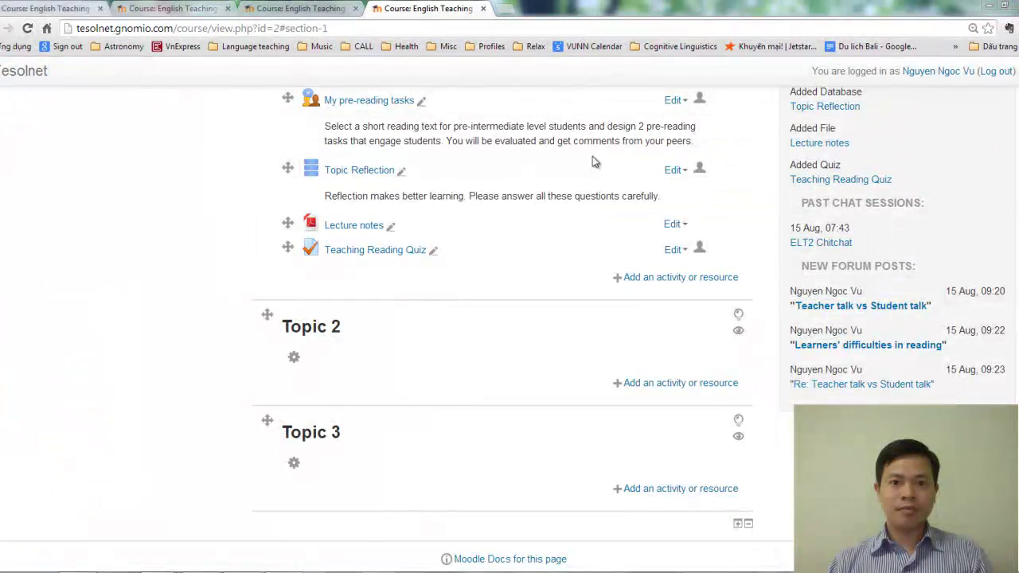
scroll(605, 239, up, 4)
scroll(641, 253, up, 10)
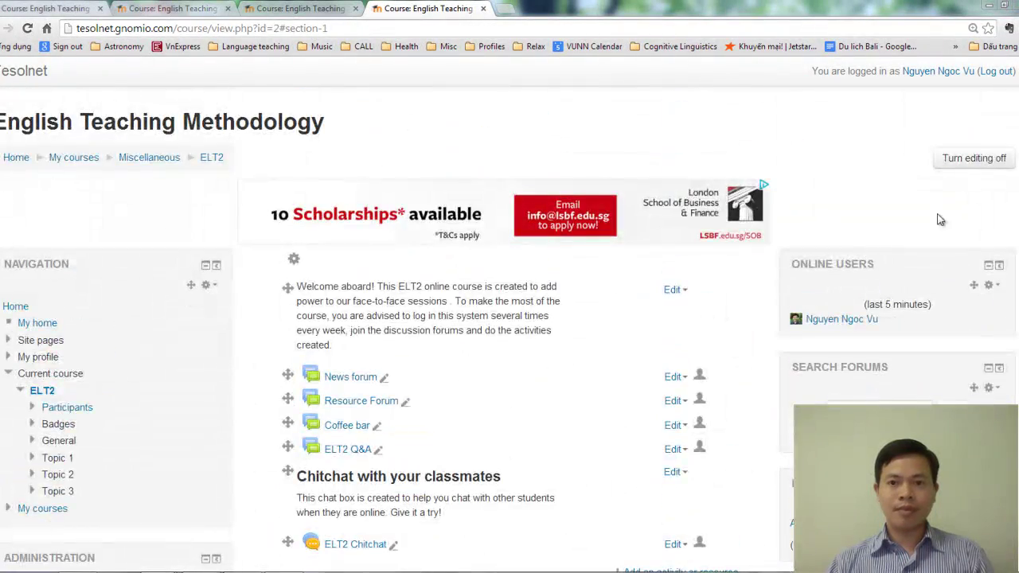
click(974, 157)
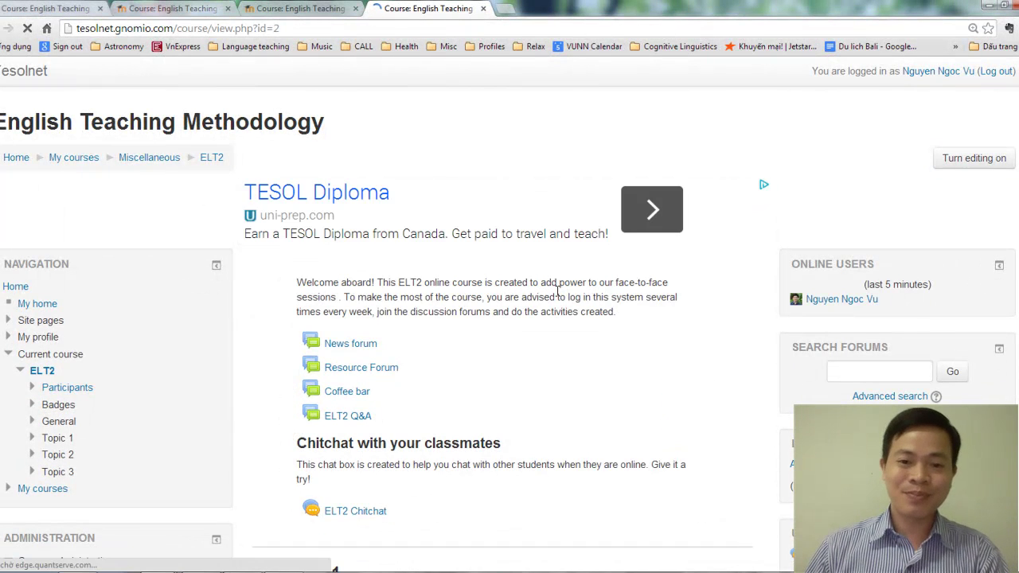
scroll(562, 307, down, 10)
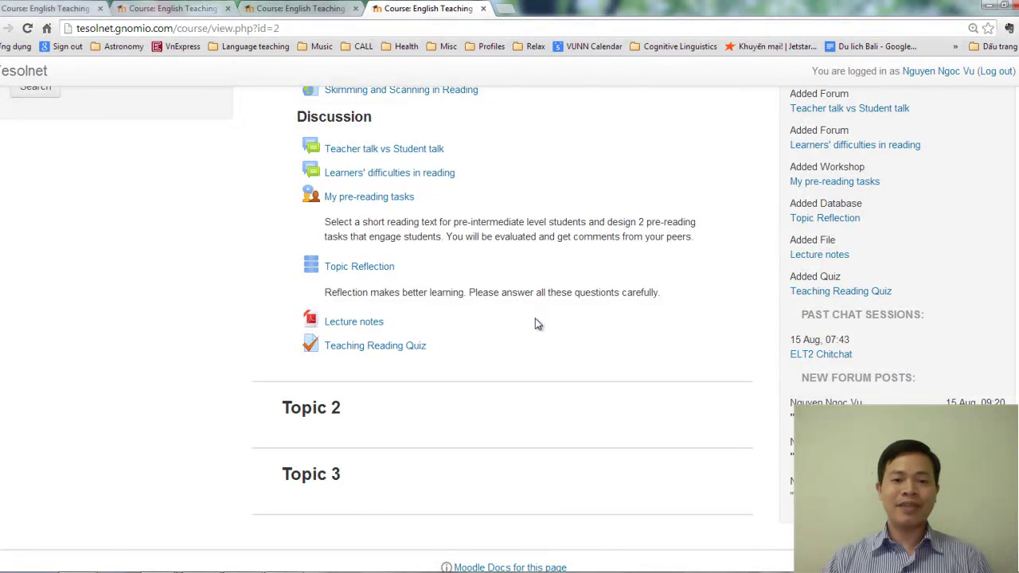
scroll(534, 326, up, 3)
scroll(535, 332, up, 3)
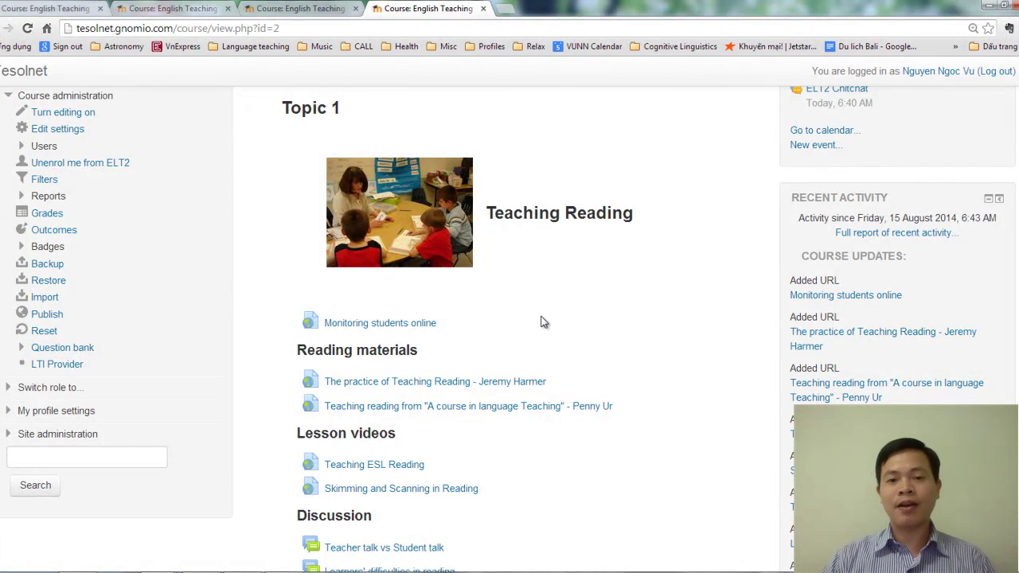
scroll(581, 300, up, 3)
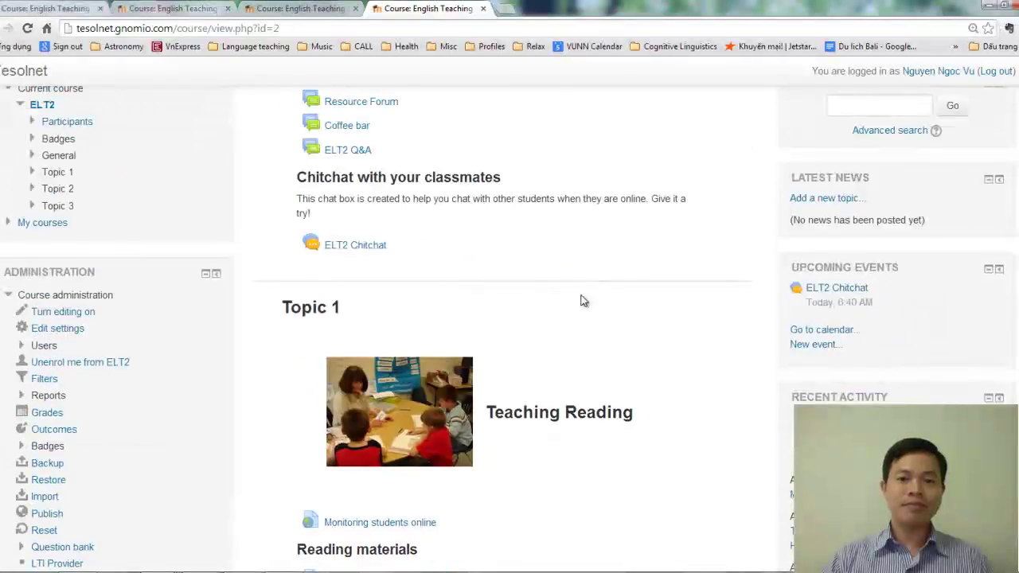
scroll(581, 300, up, 4)
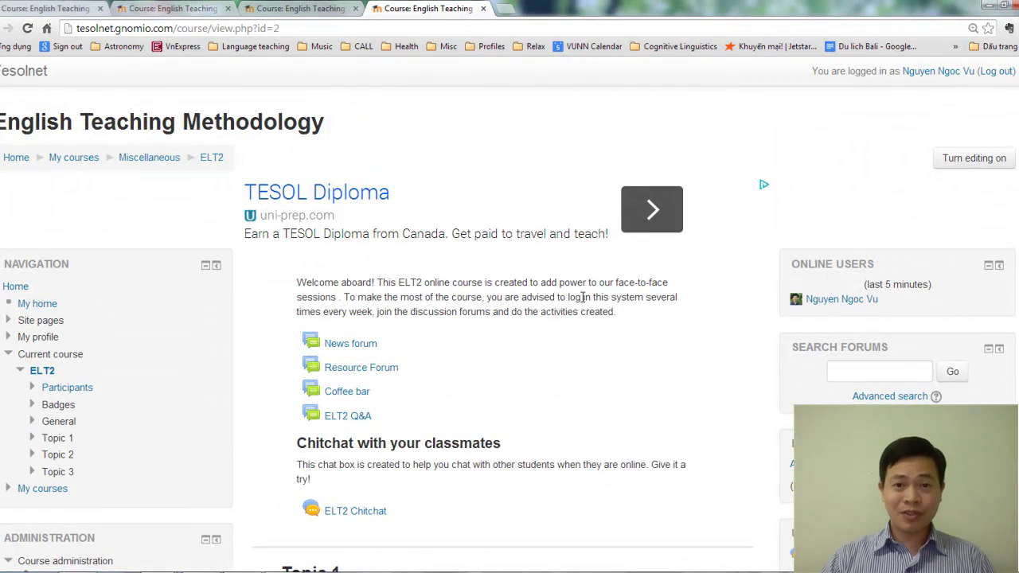